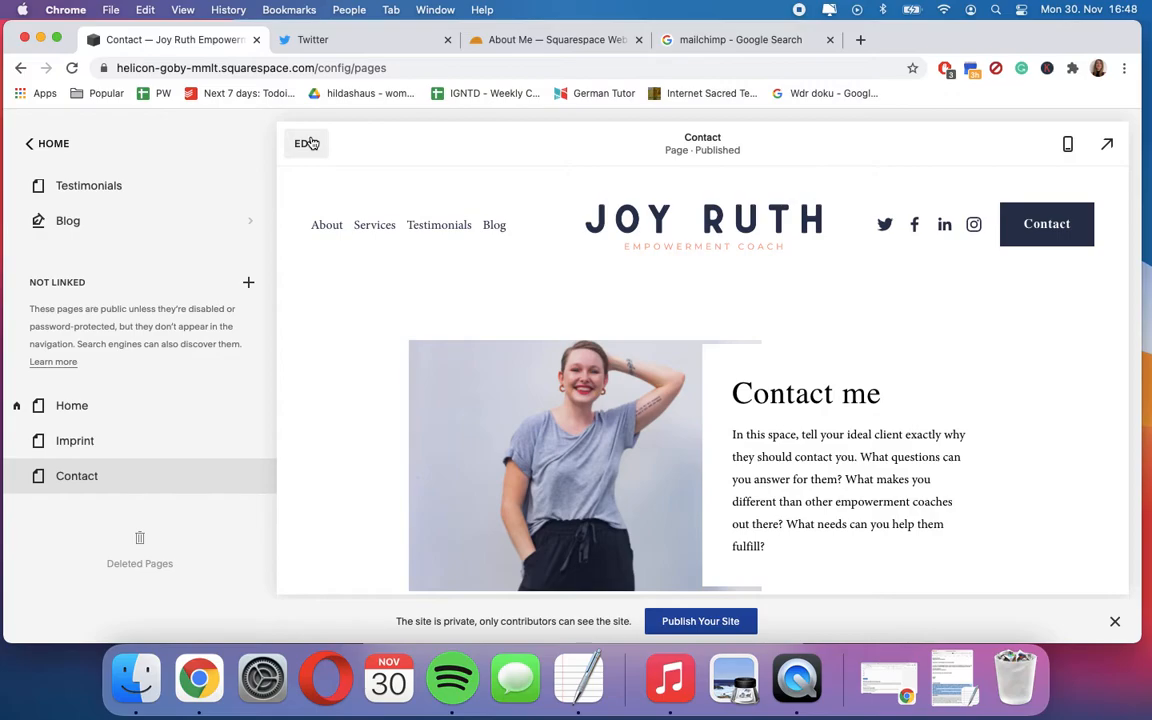
pyautogui.click(307, 143)
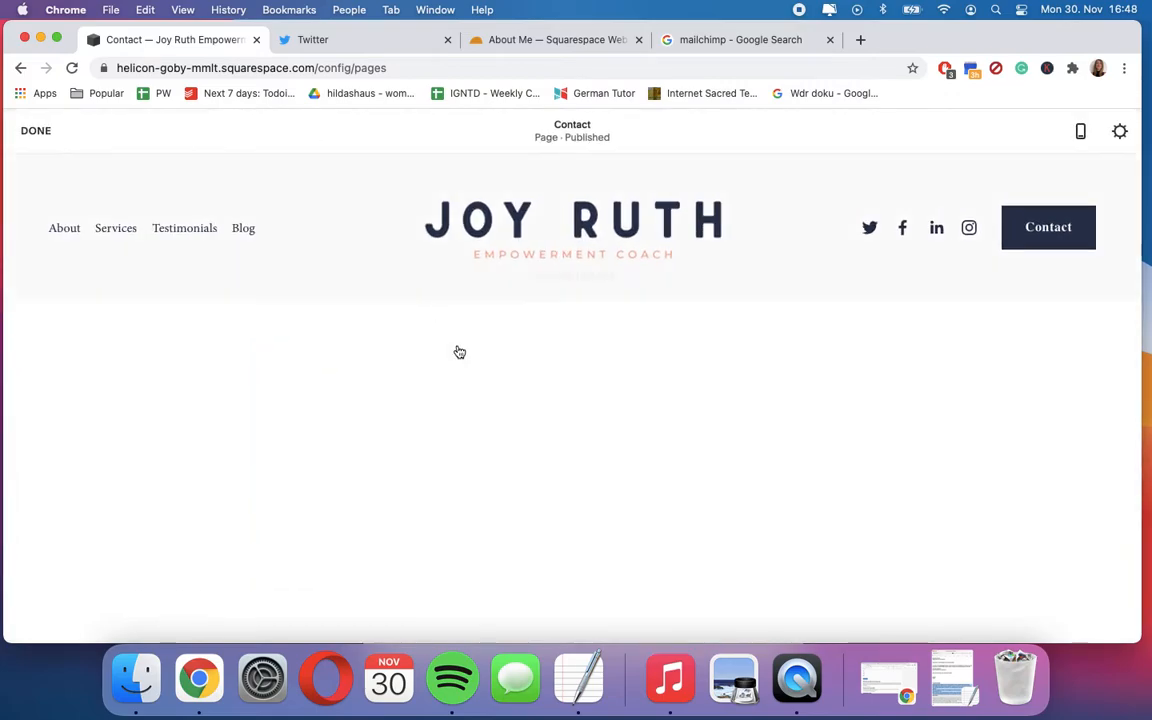
pyautogui.scroll(-15, 533, 444)
pyautogui.scroll(14, 533, 444)
pyautogui.scroll(2, 533, 444)
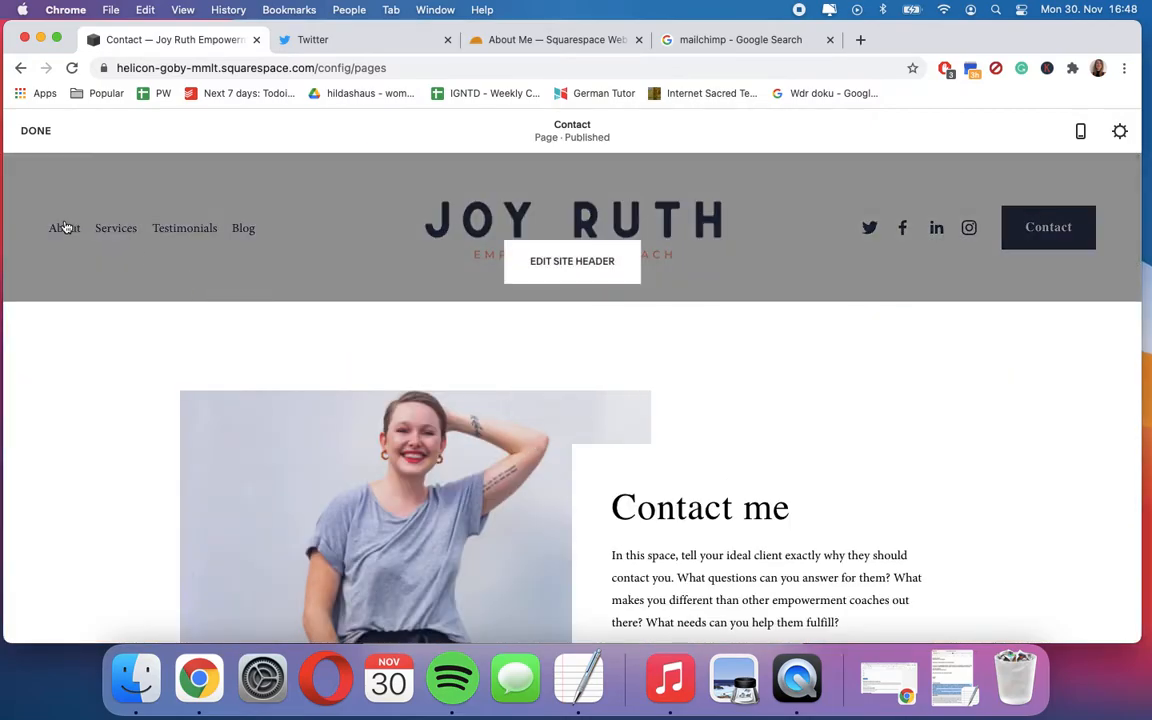
pyautogui.click(95, 169)
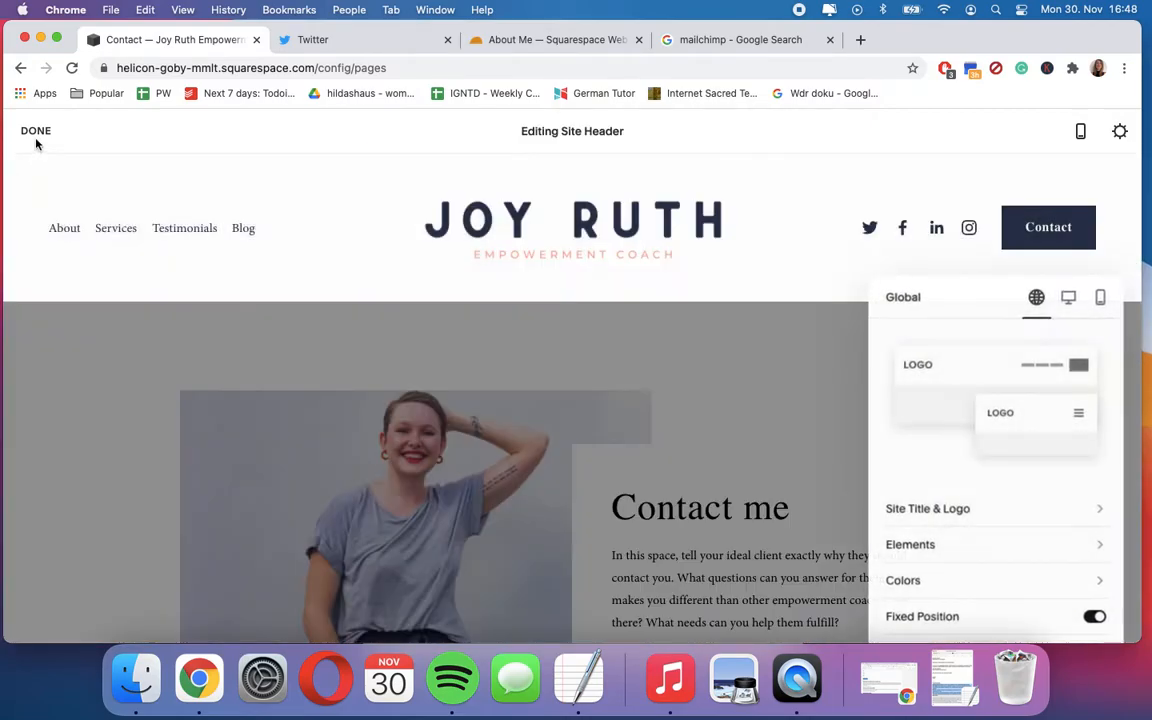
pyautogui.click(35, 131)
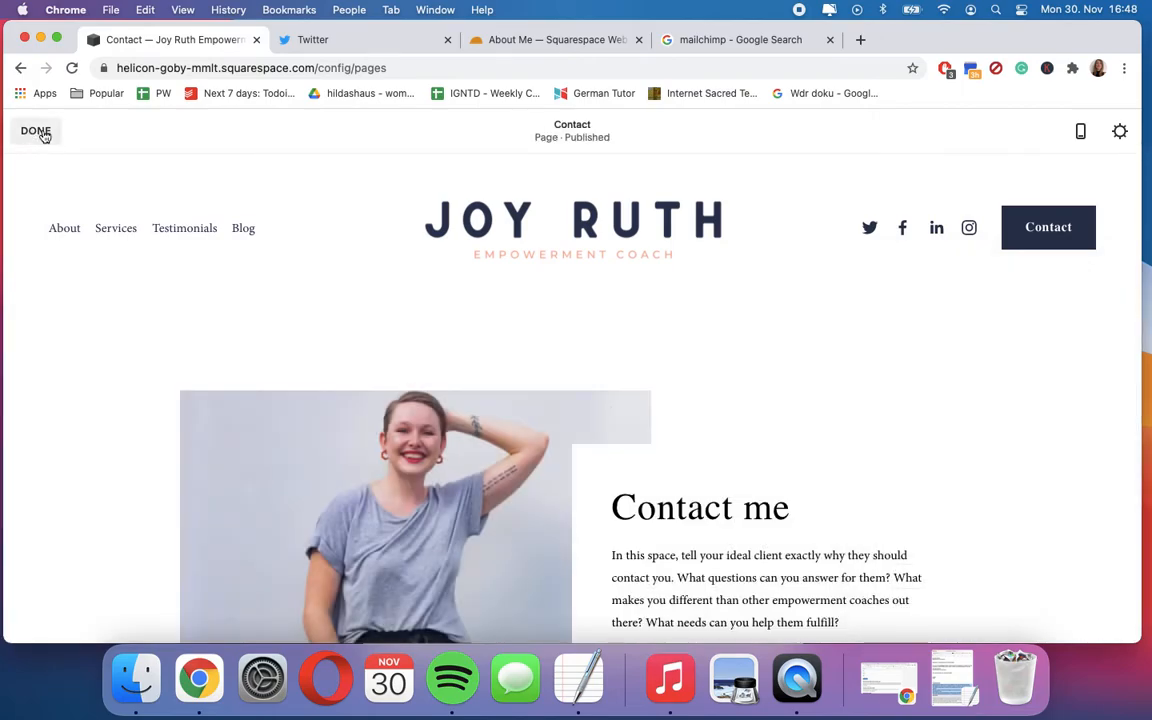
pyautogui.click(38, 131)
# - Open the Empowerment Coaching page from the About folder for editing
pyautogui.click(52, 146)
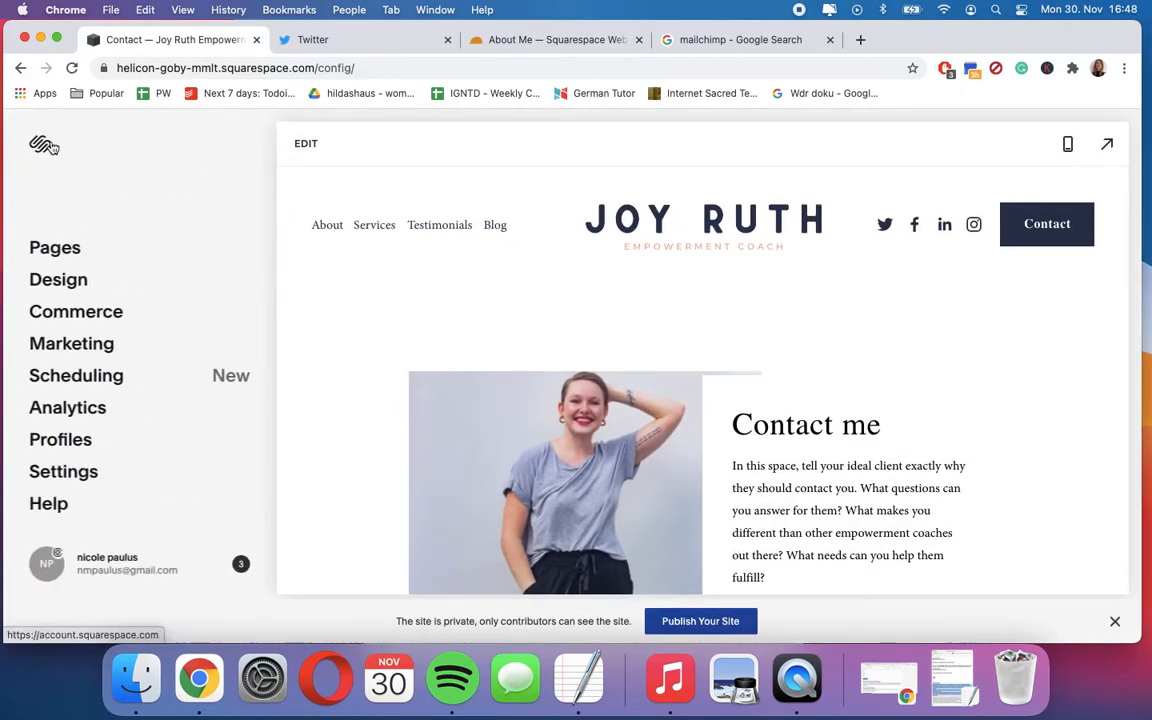
pyautogui.click(41, 247)
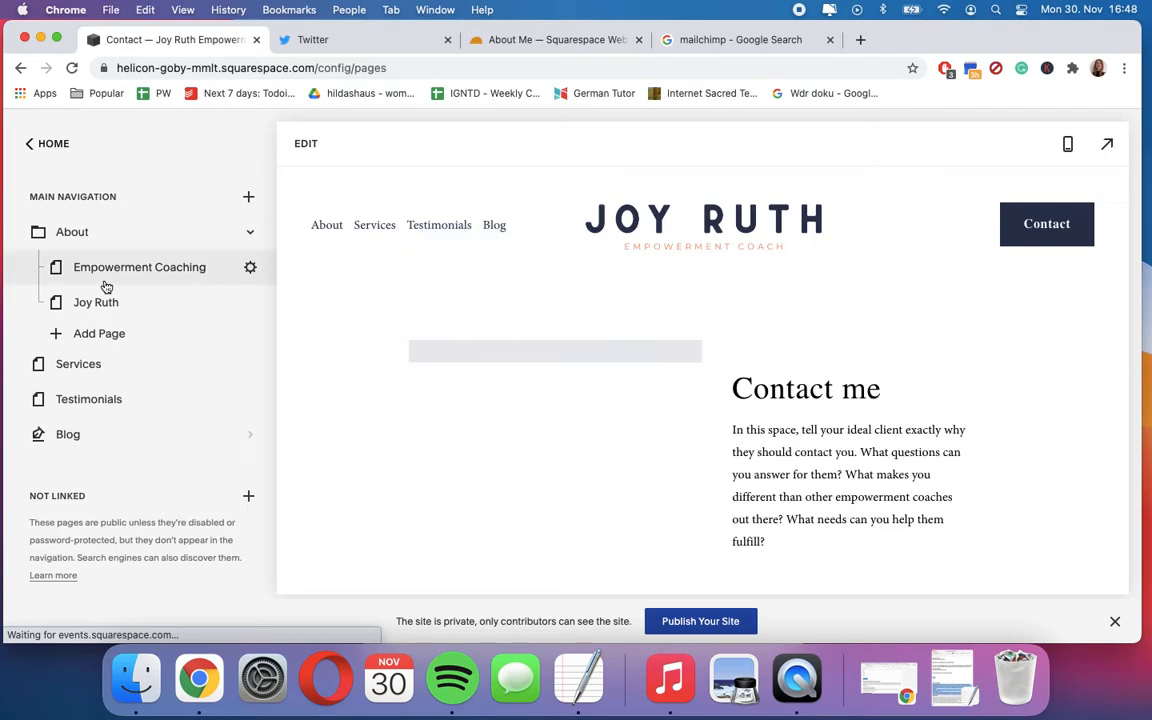
pyautogui.click(115, 270)
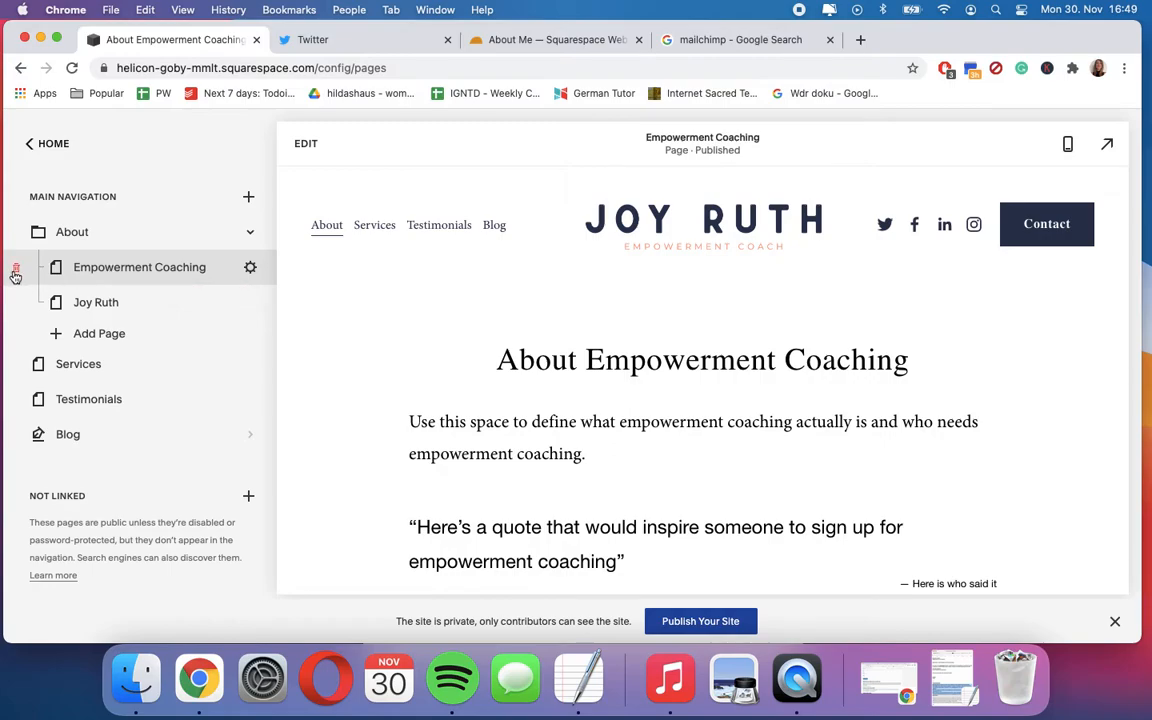
pyautogui.scroll(-4, 543, 370)
pyautogui.scroll(3, 540, 370)
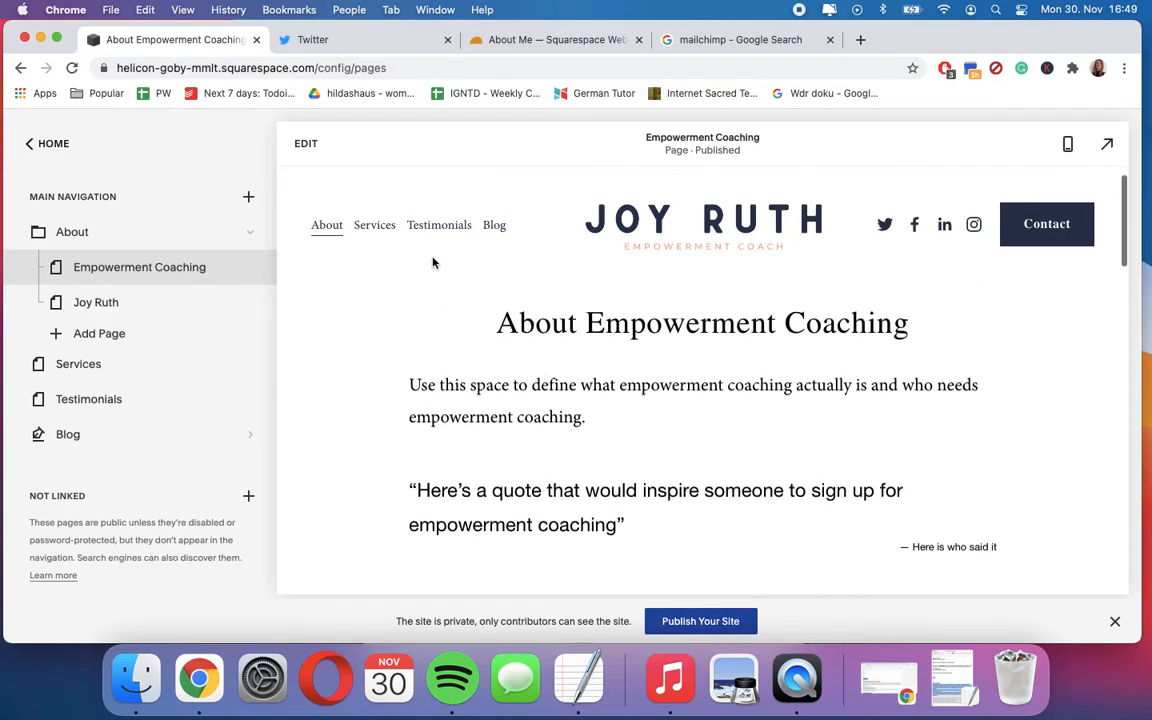
pyautogui.click(306, 145)
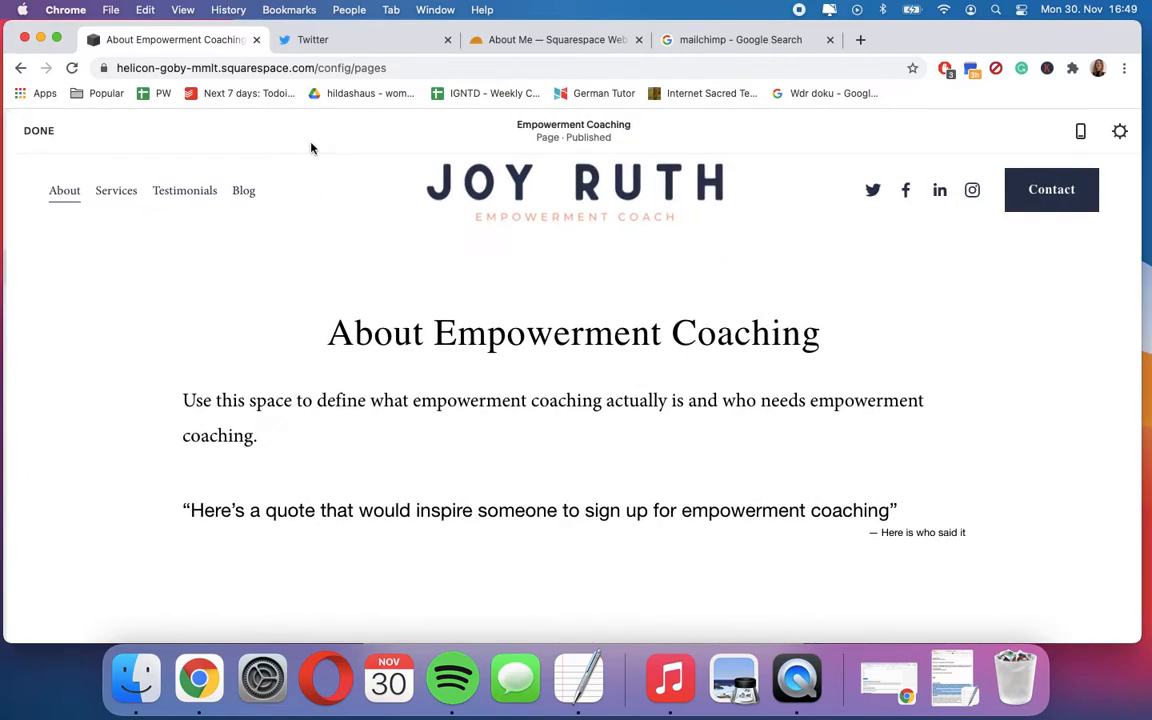
# - Look through the Empowerment Coaching page's sections and the edit controls on its blocks
pyautogui.scroll(-5, 681, 472)
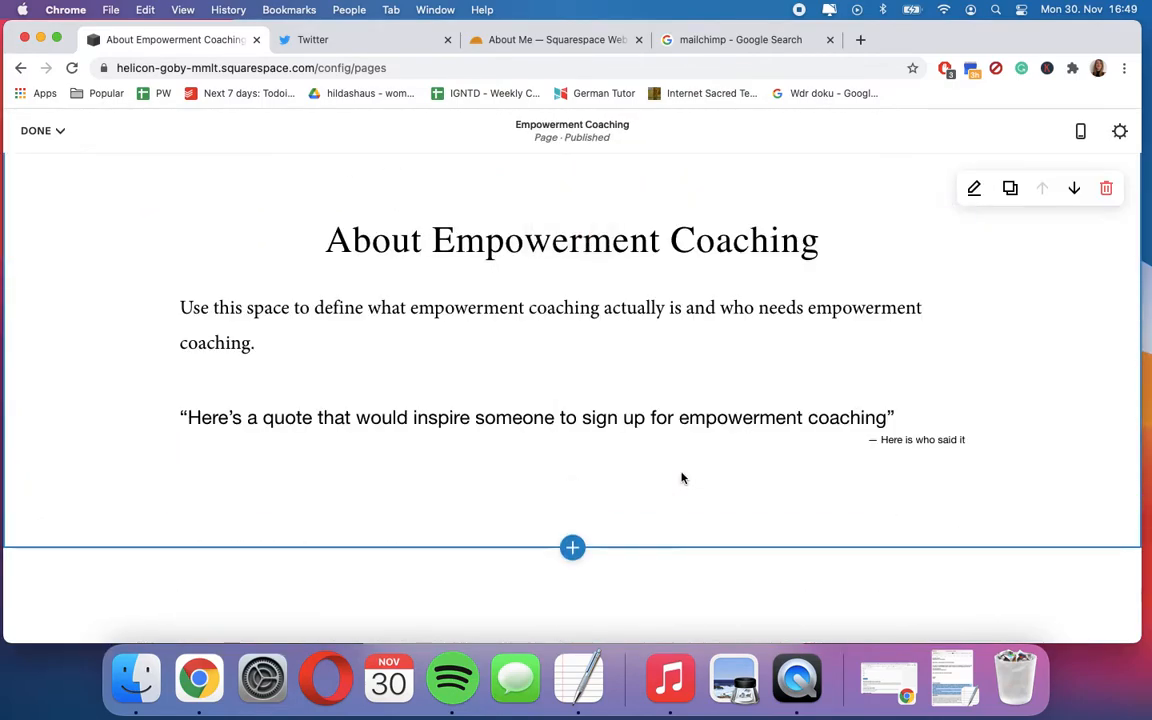
pyautogui.moveTo(607, 282)
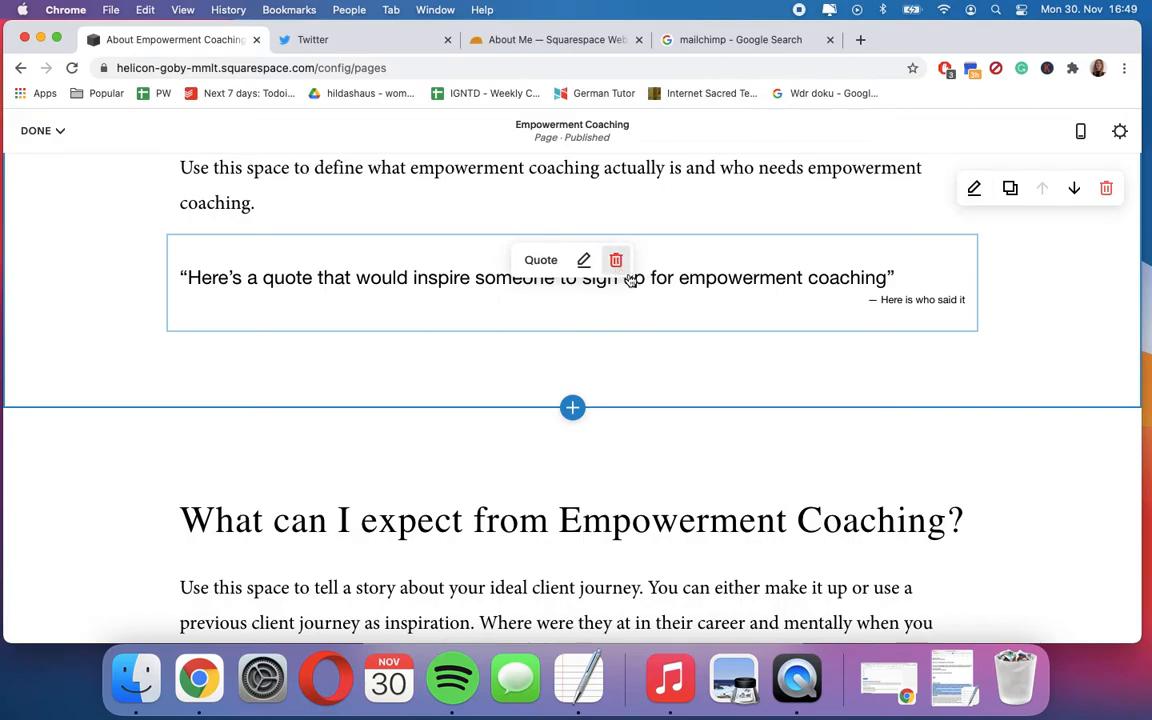
pyautogui.scroll(-3, 627, 400)
pyautogui.scroll(4, 627, 398)
pyautogui.scroll(-4, 625, 397)
pyautogui.scroll(-6, 625, 398)
pyautogui.scroll(5, 627, 402)
pyautogui.scroll(5, 627, 402)
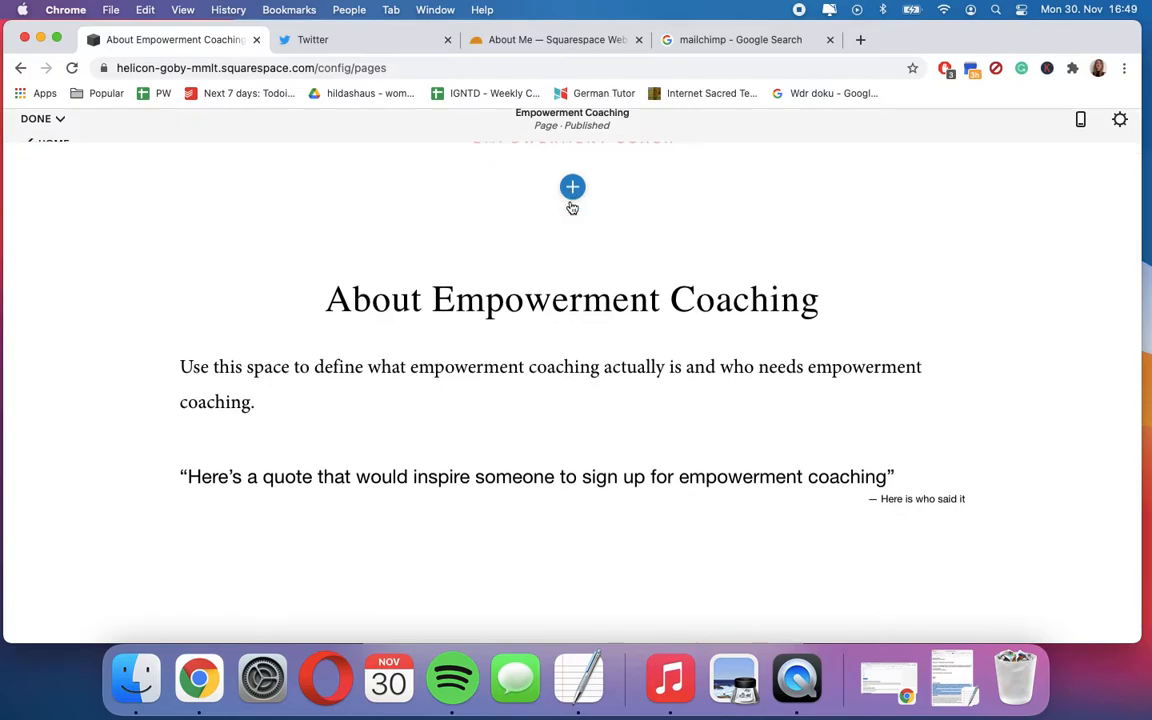
# - Browse the headline layouts and the section categories that can be added above the About Empowerment Coaching heading
pyautogui.click(572, 200)
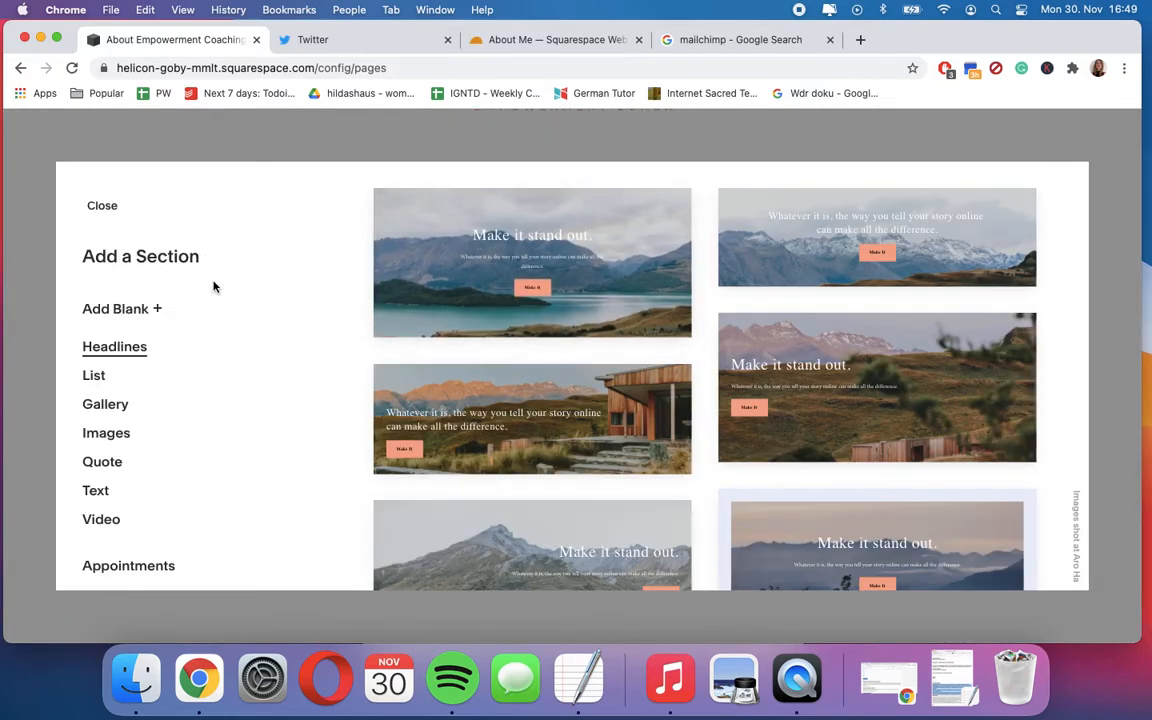
pyautogui.click(104, 215)
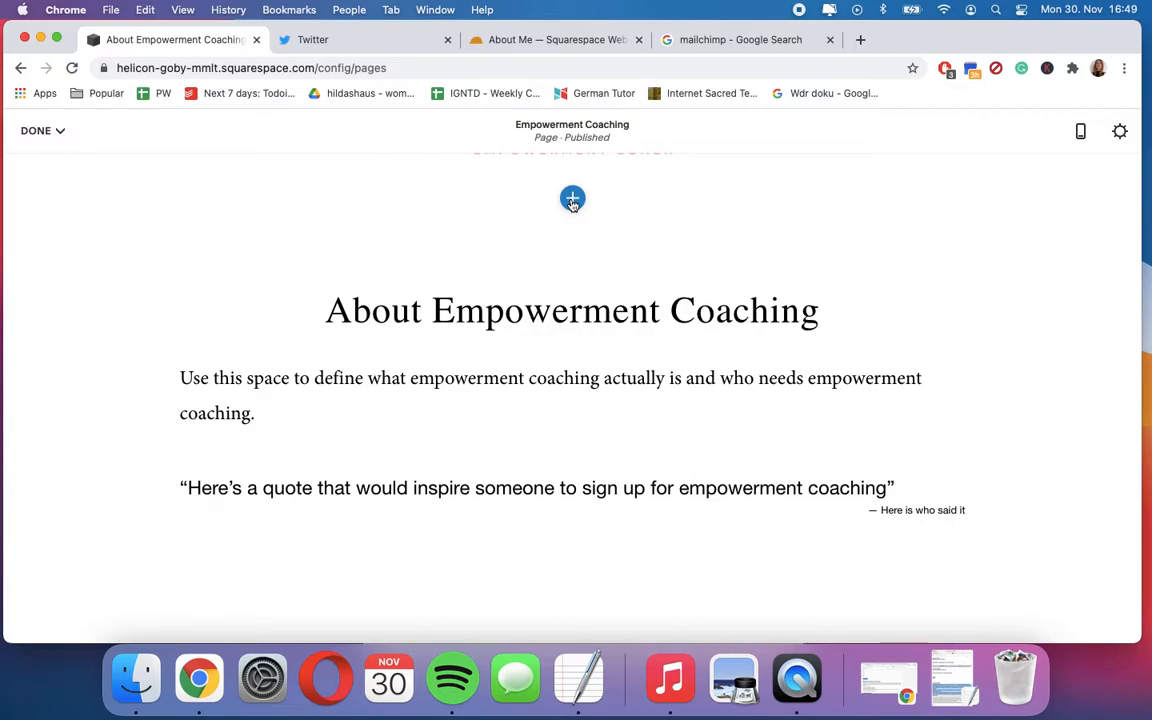
pyautogui.click(572, 199)
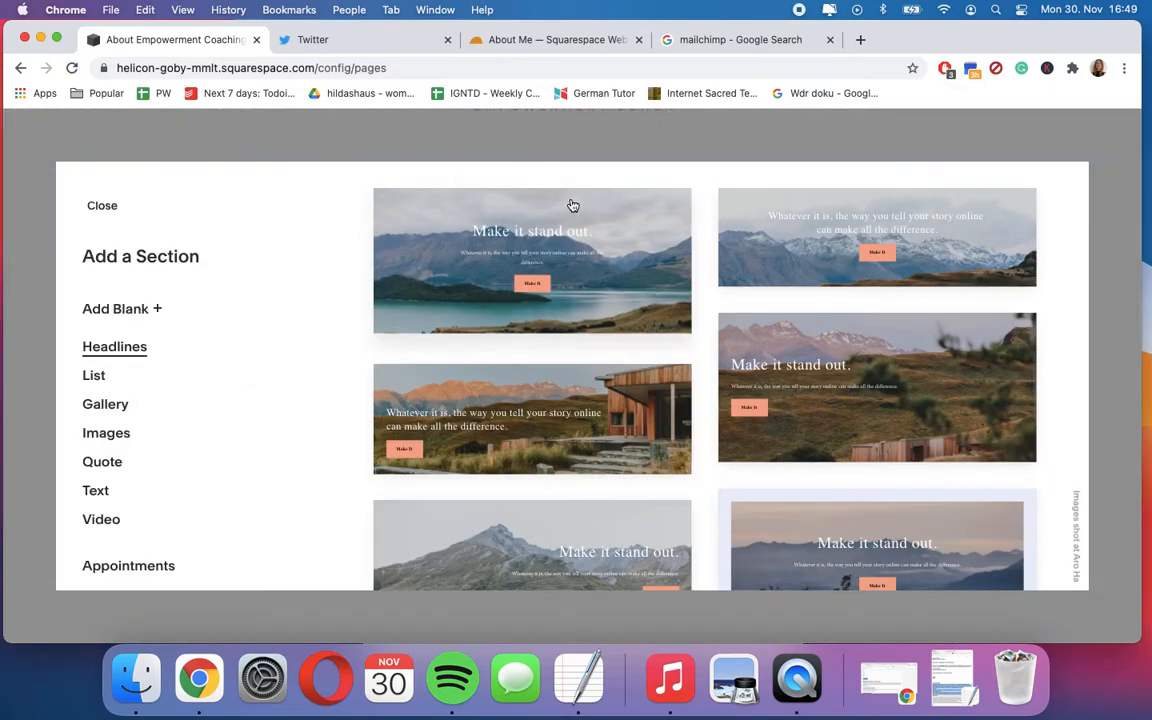
pyautogui.scroll(-10, 591, 448)
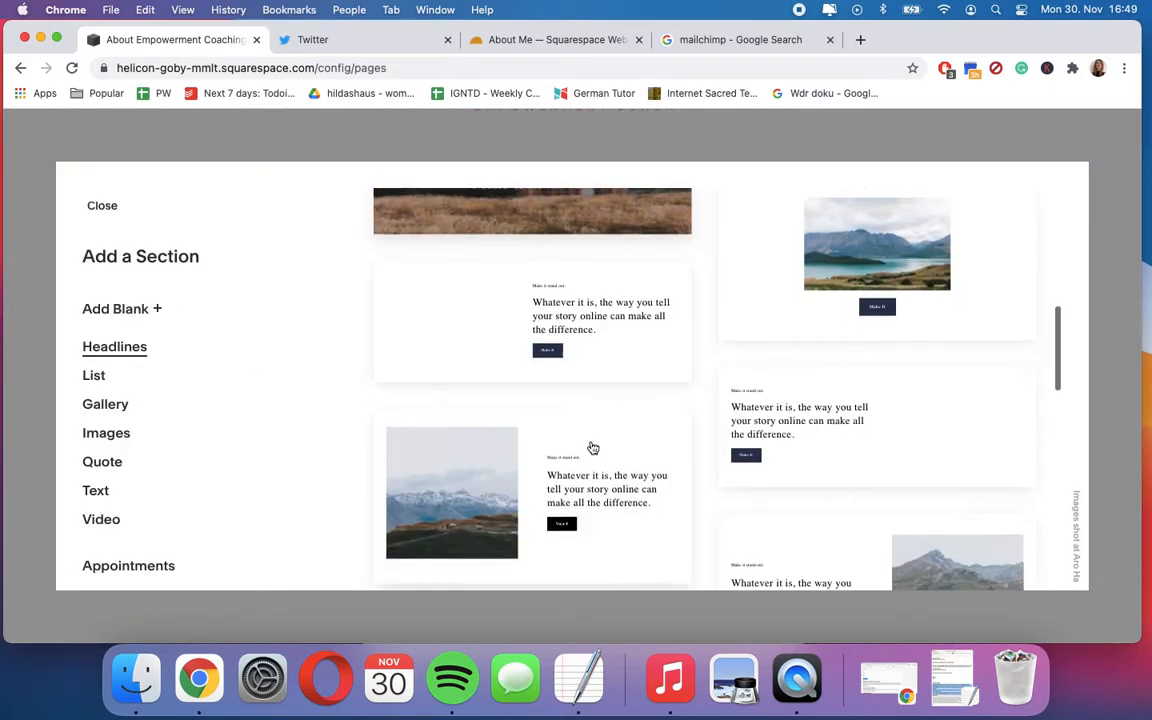
pyautogui.scroll(-10, 591, 448)
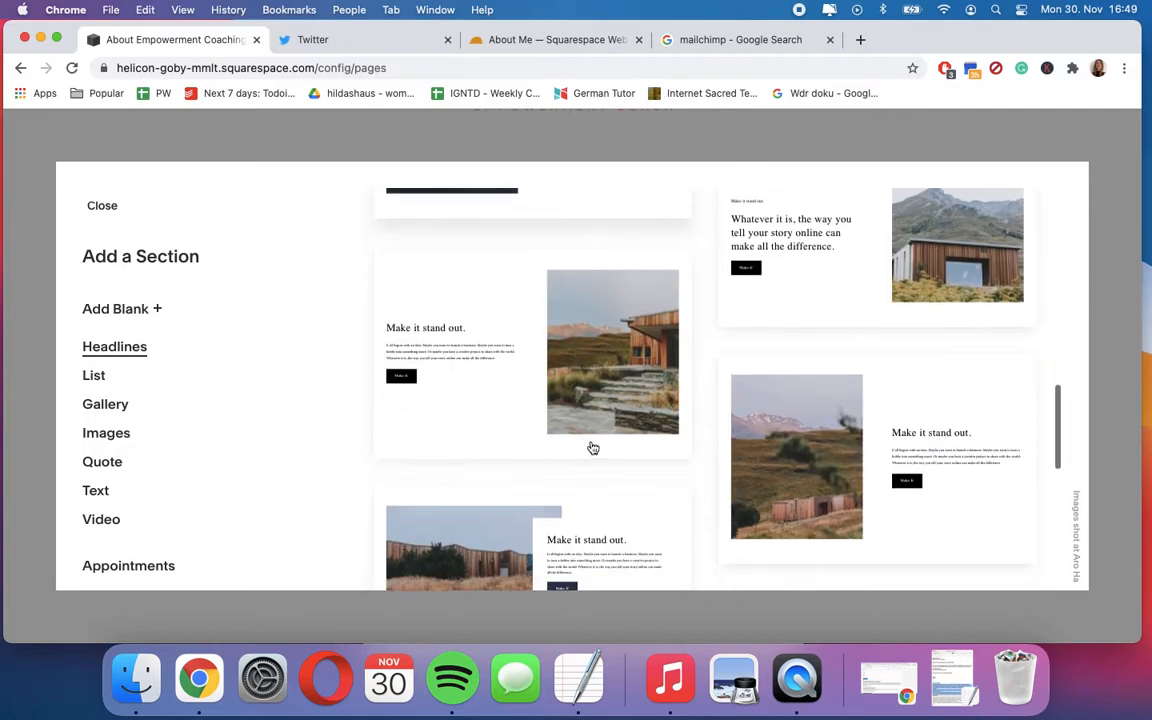
pyautogui.scroll(-5, 591, 448)
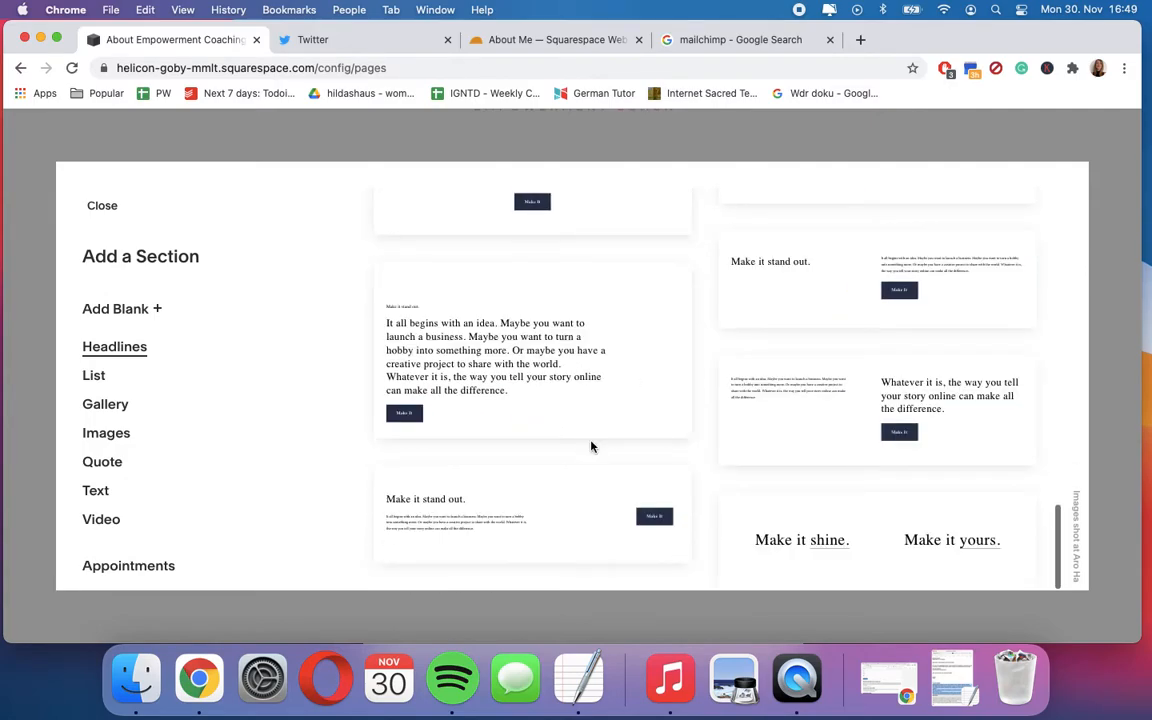
pyautogui.scroll(-4, 190, 445)
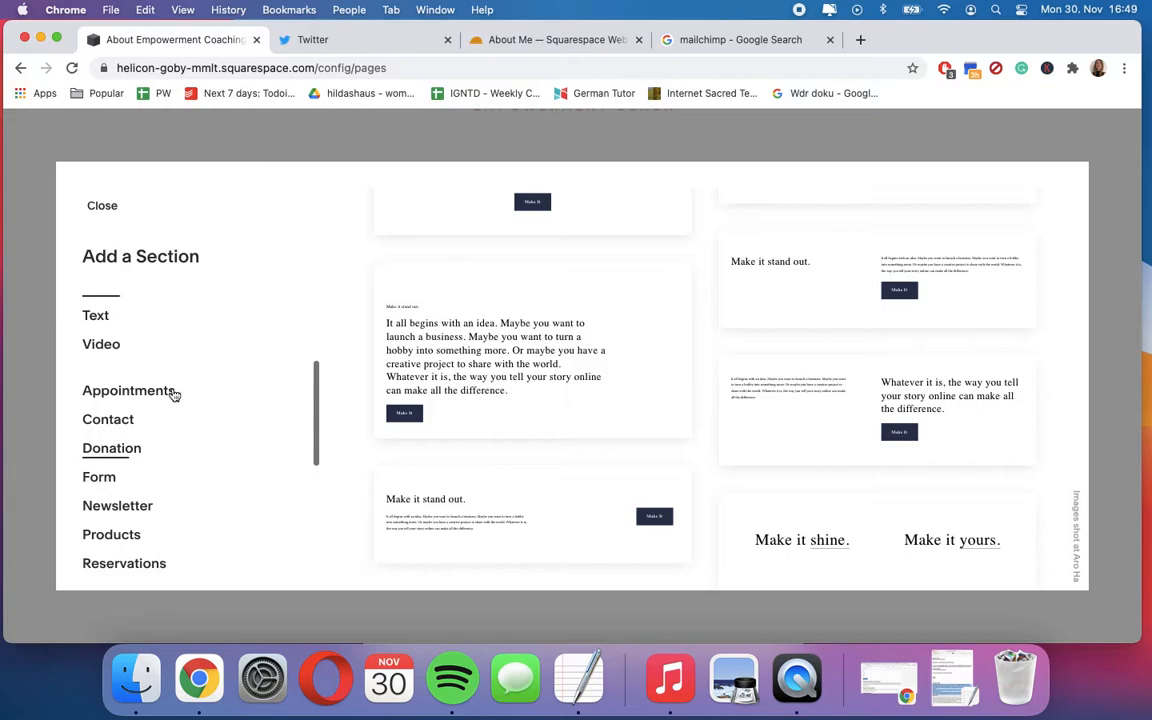
pyautogui.scroll(-5, 152, 411)
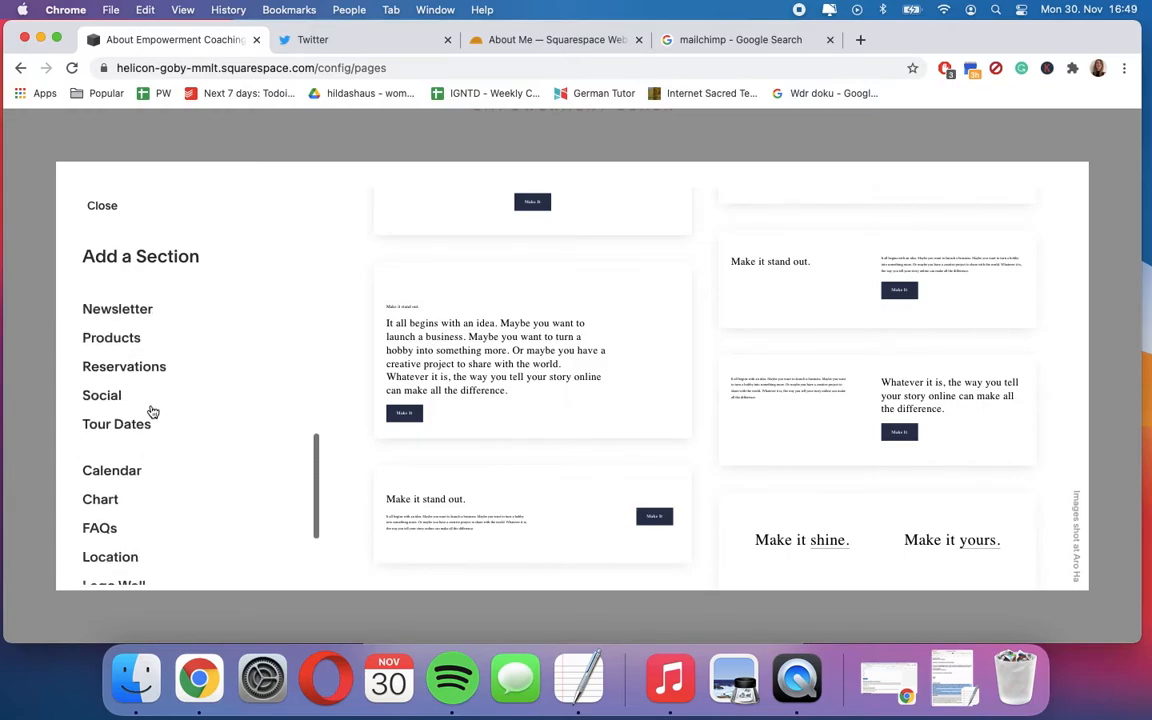
pyautogui.scroll(10, 152, 411)
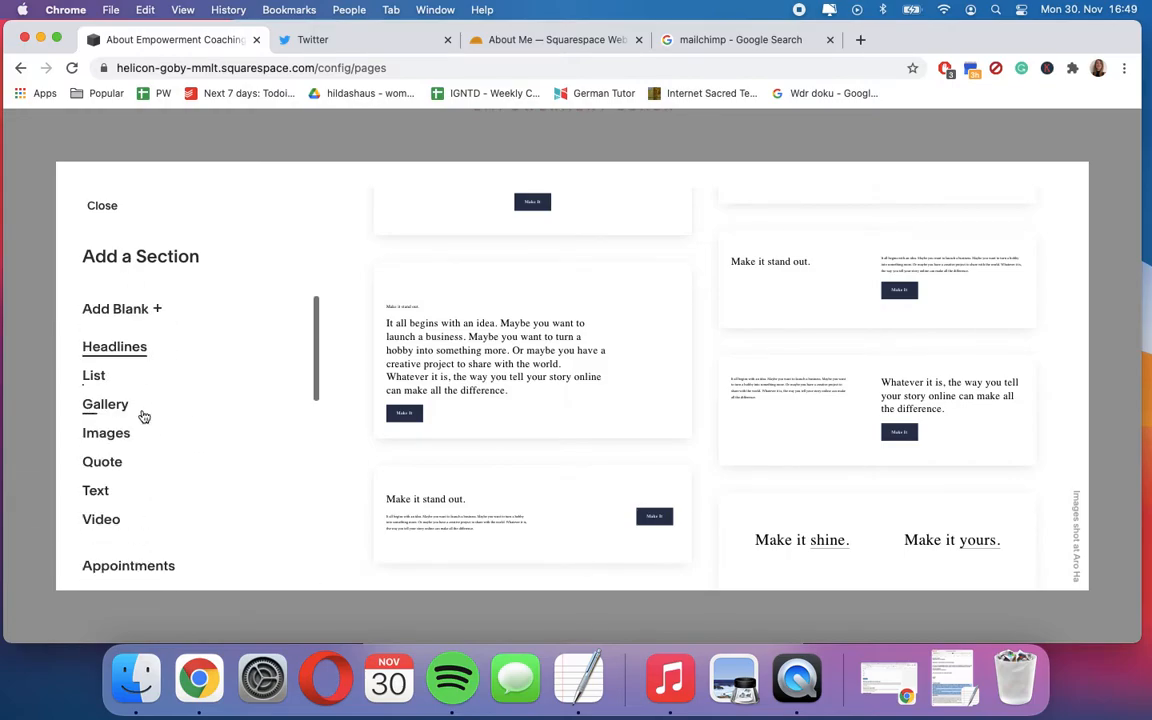
pyautogui.scroll(-10, 150, 450)
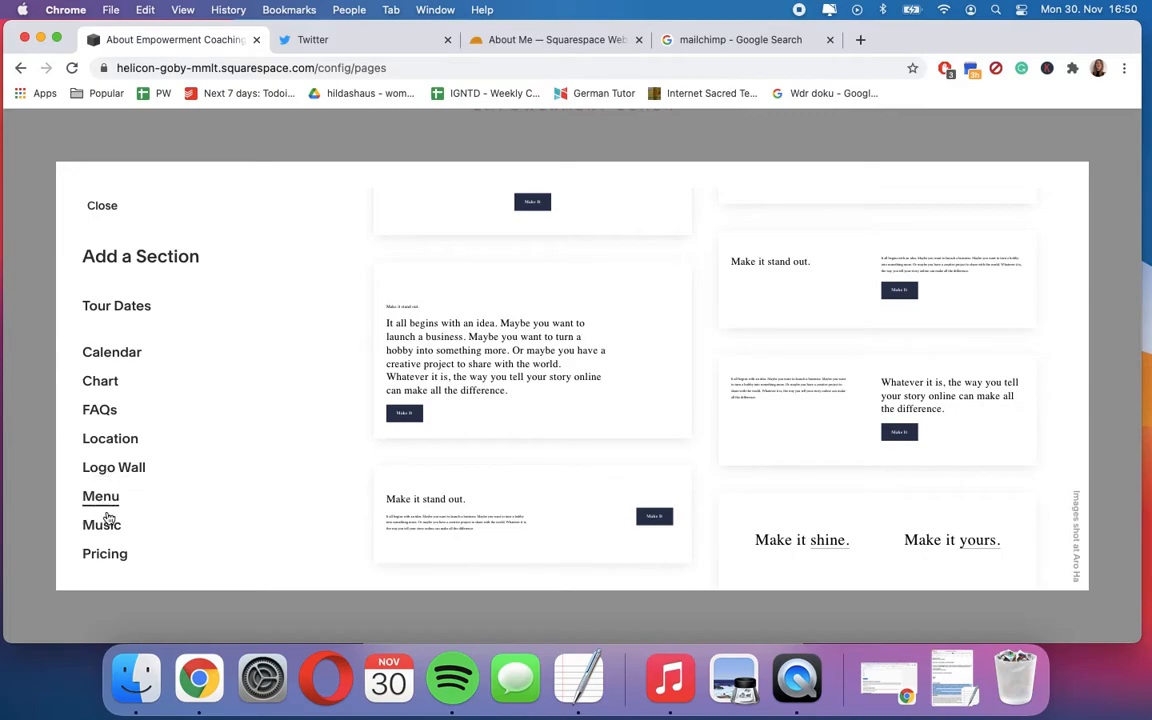
# - Add the Pricing section layout with $10 and $20 options above the About Empowerment Coaching section
pyautogui.click(117, 557)
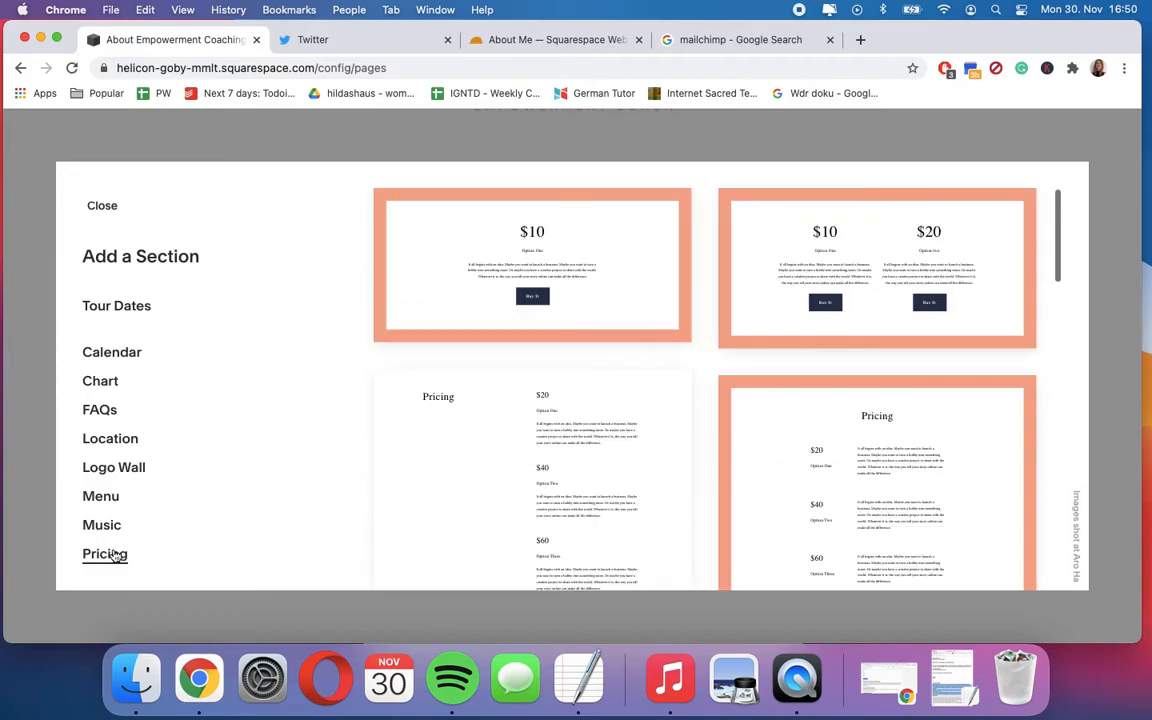
pyautogui.scroll(-5, 481, 483)
pyautogui.scroll(4, 481, 483)
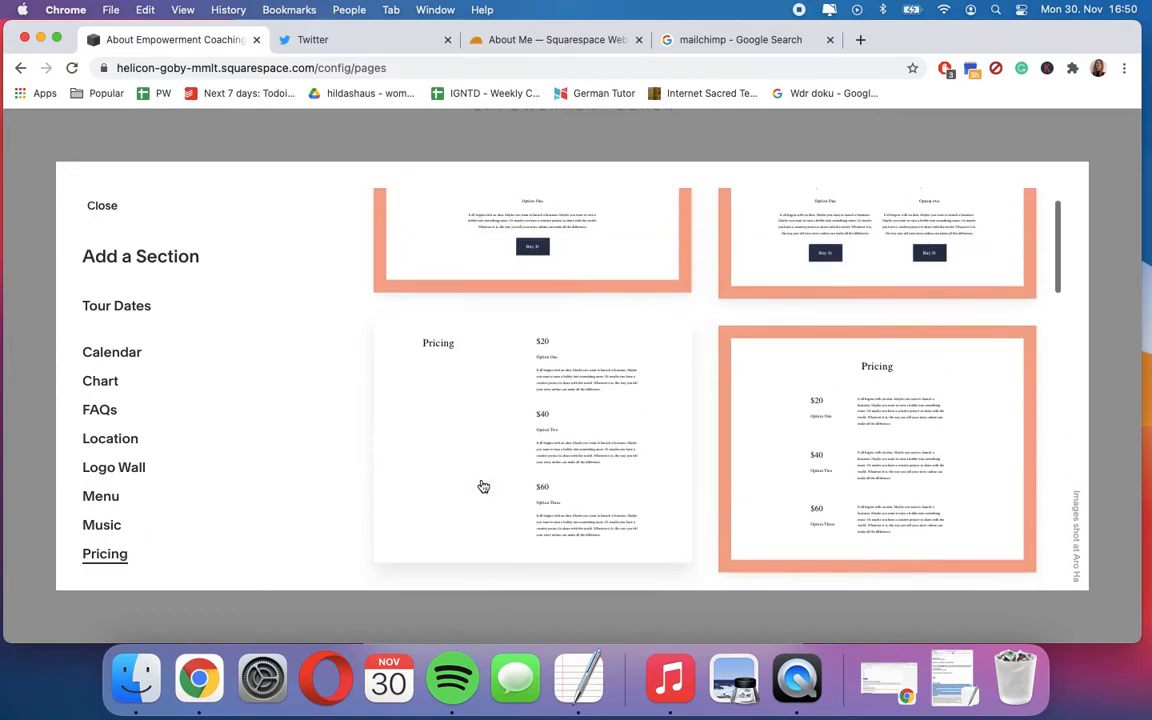
pyautogui.scroll(-10, 483, 486)
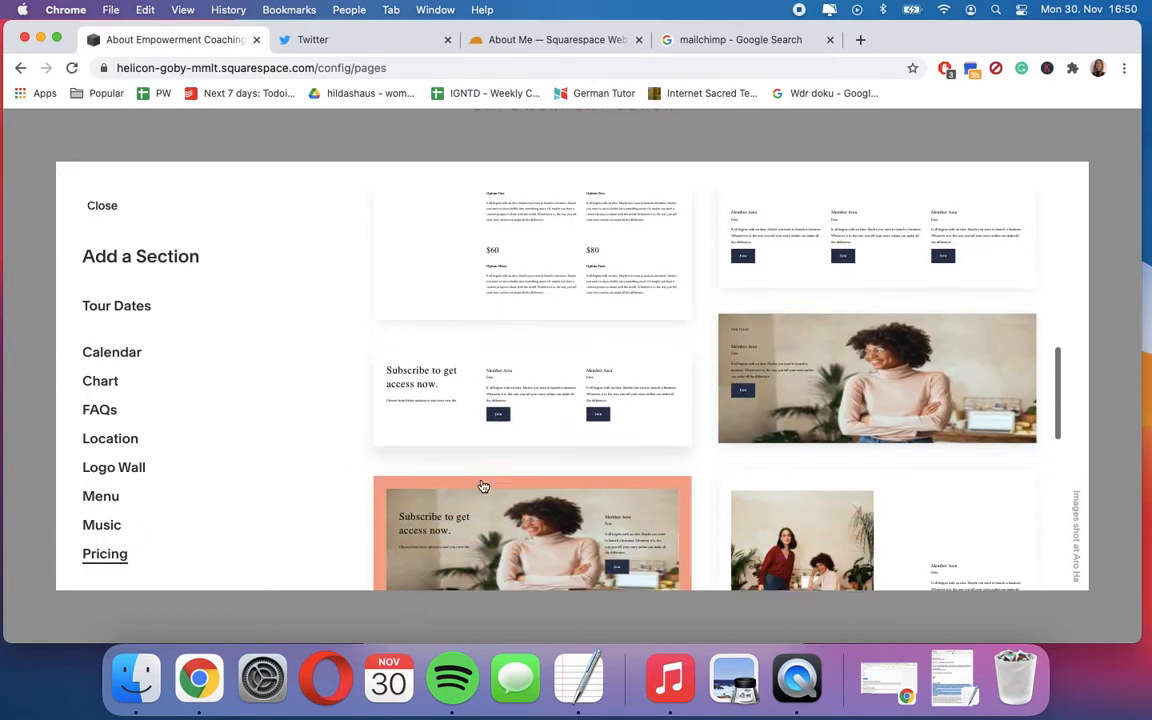
pyautogui.scroll(-3, 597, 465)
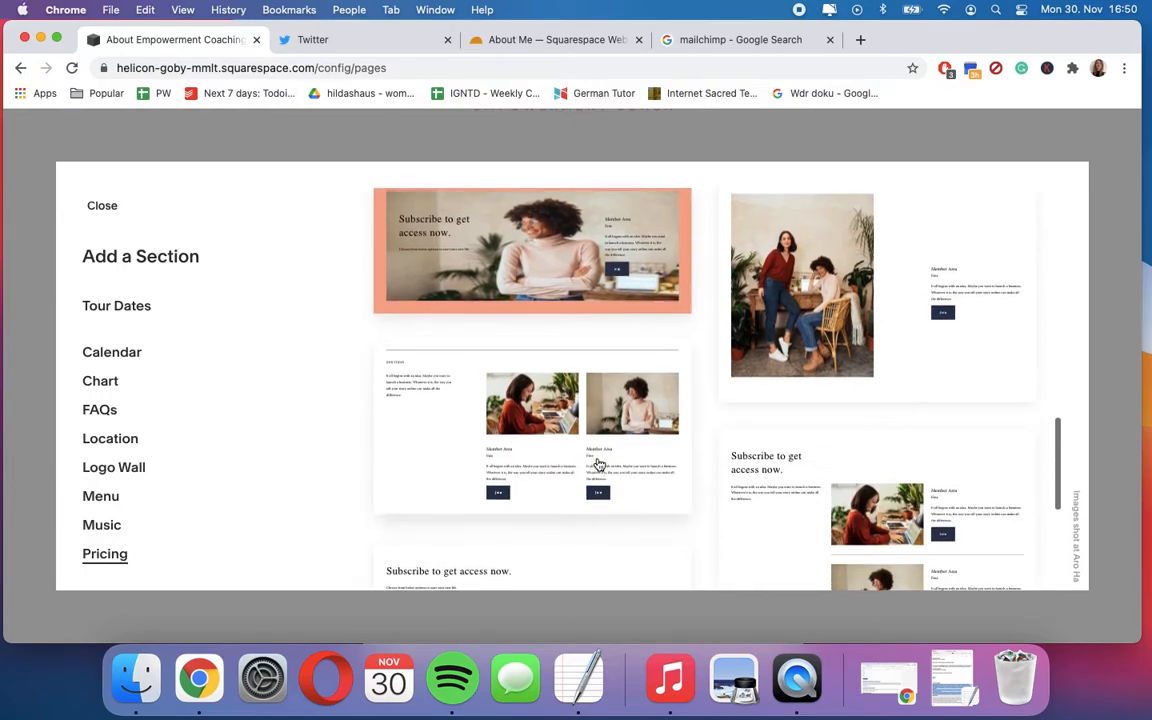
pyautogui.scroll(-6, 597, 465)
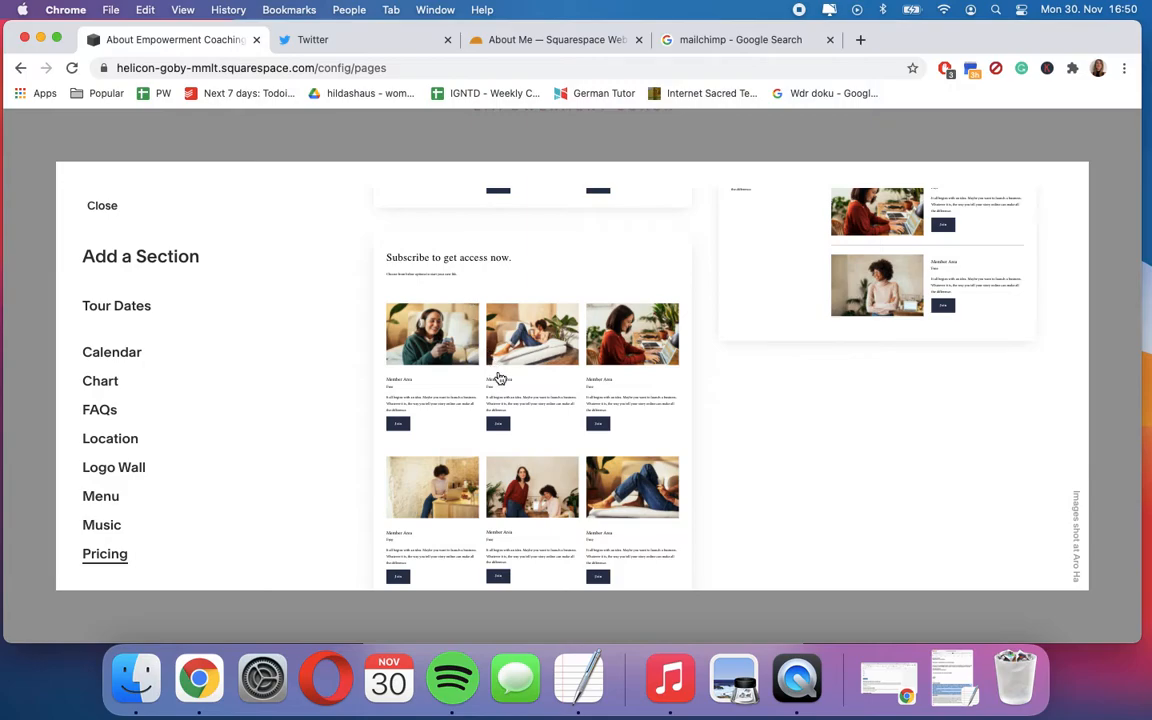
pyautogui.scroll(5, 687, 479)
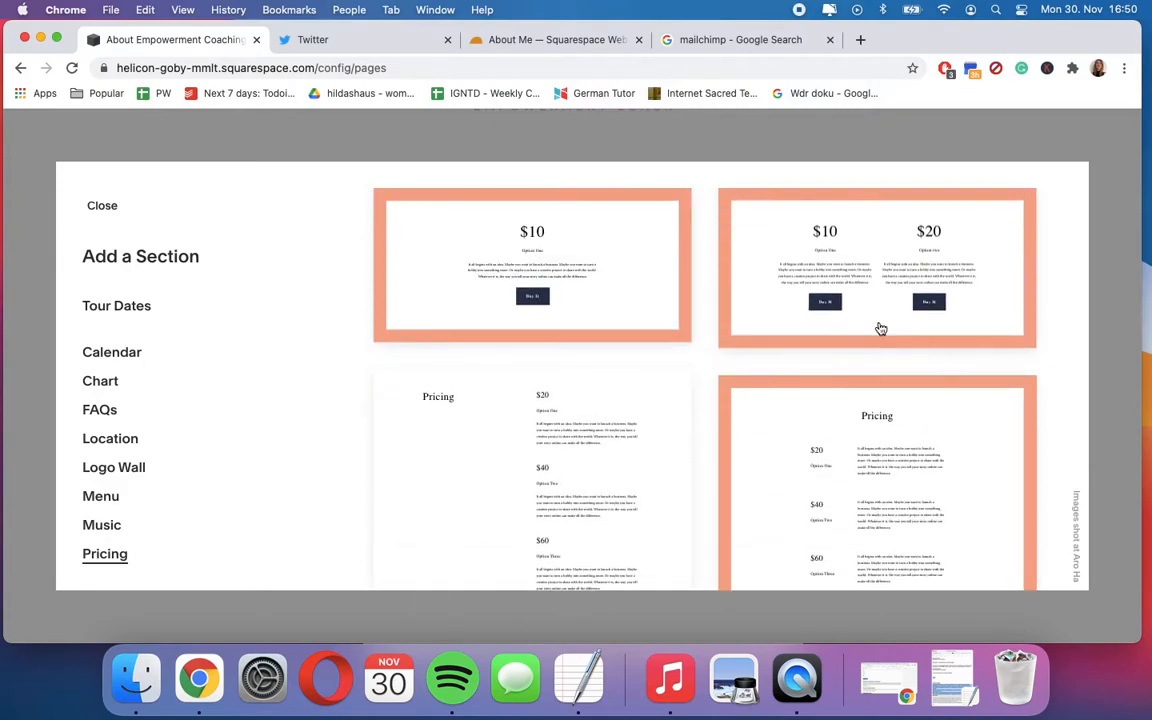
pyautogui.click(859, 281)
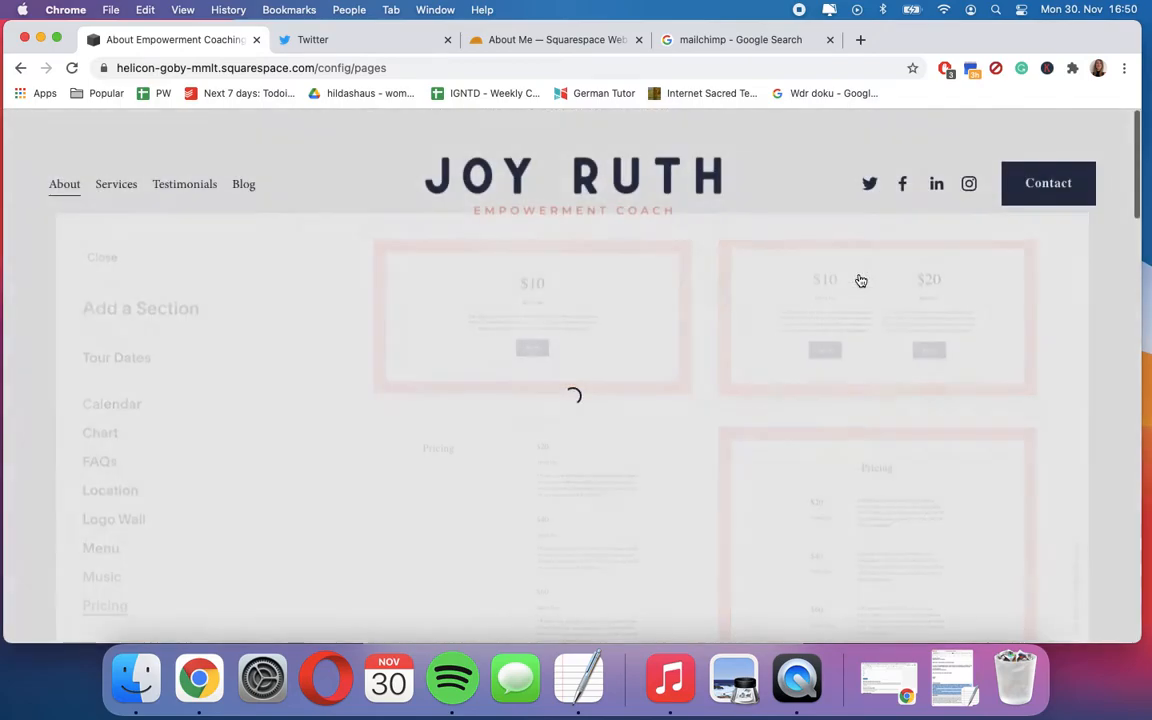
# - Review the two-option pricing section on the page and remove it
pyautogui.scroll(-10, 862, 472)
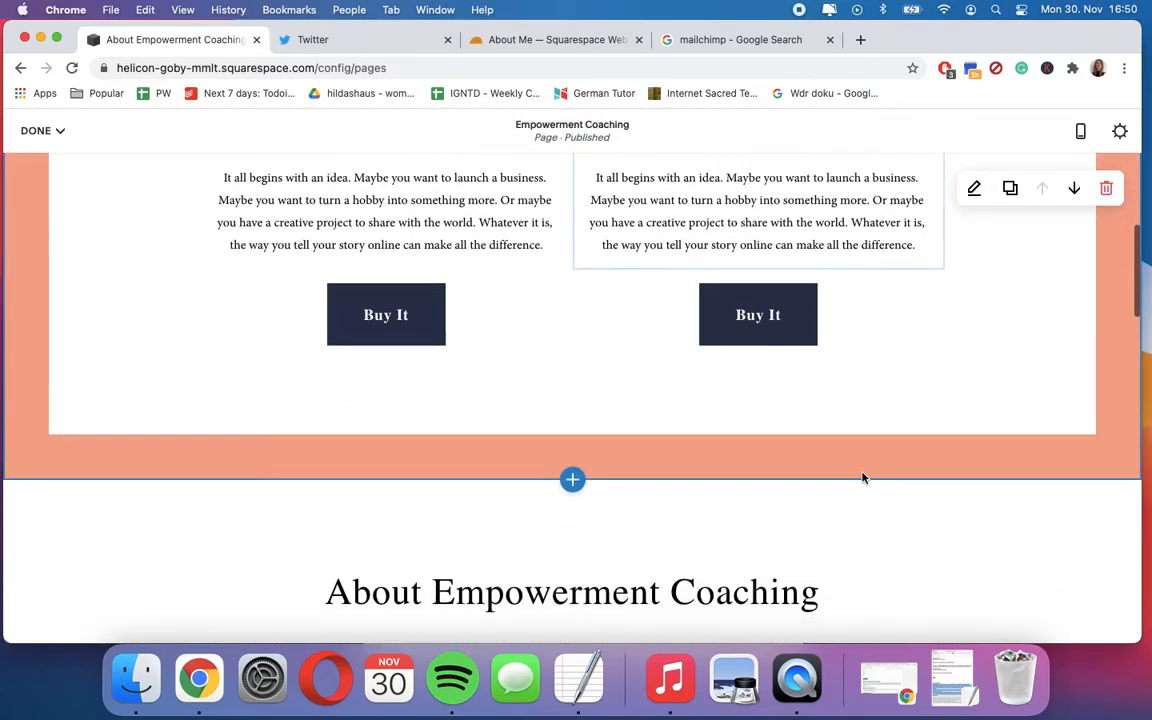
pyautogui.scroll(-5, 864, 477)
pyautogui.scroll(15, 862, 477)
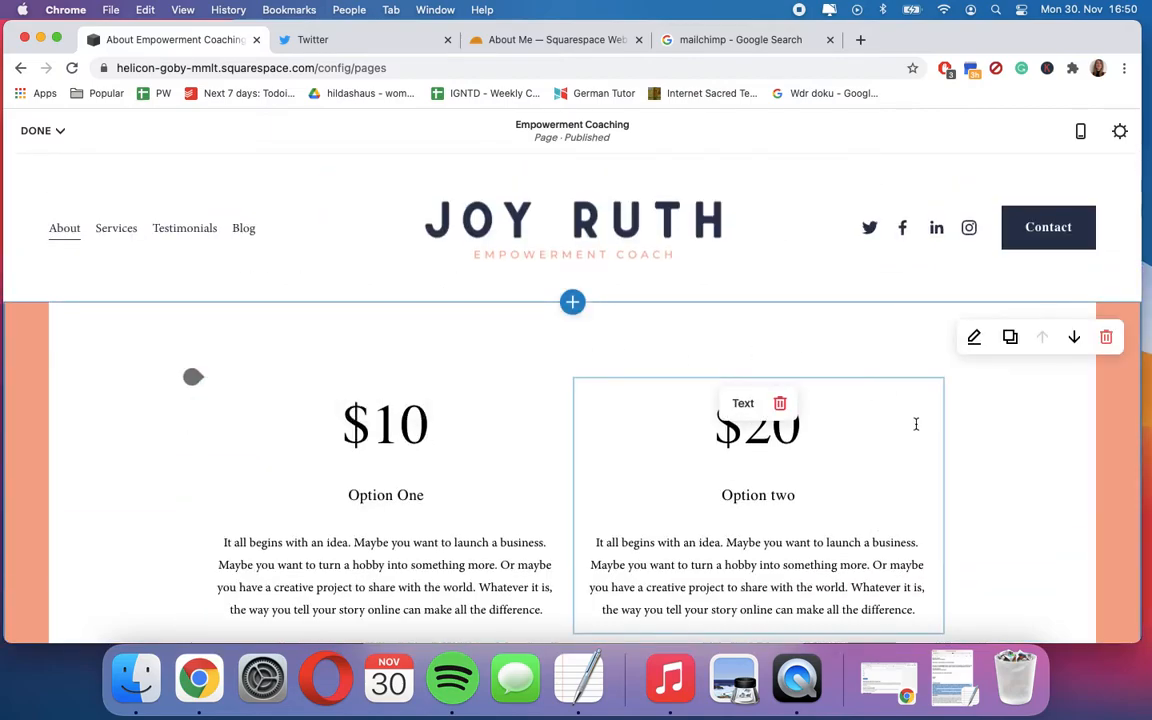
pyautogui.scroll(-3, 916, 424)
pyautogui.scroll(2, 916, 424)
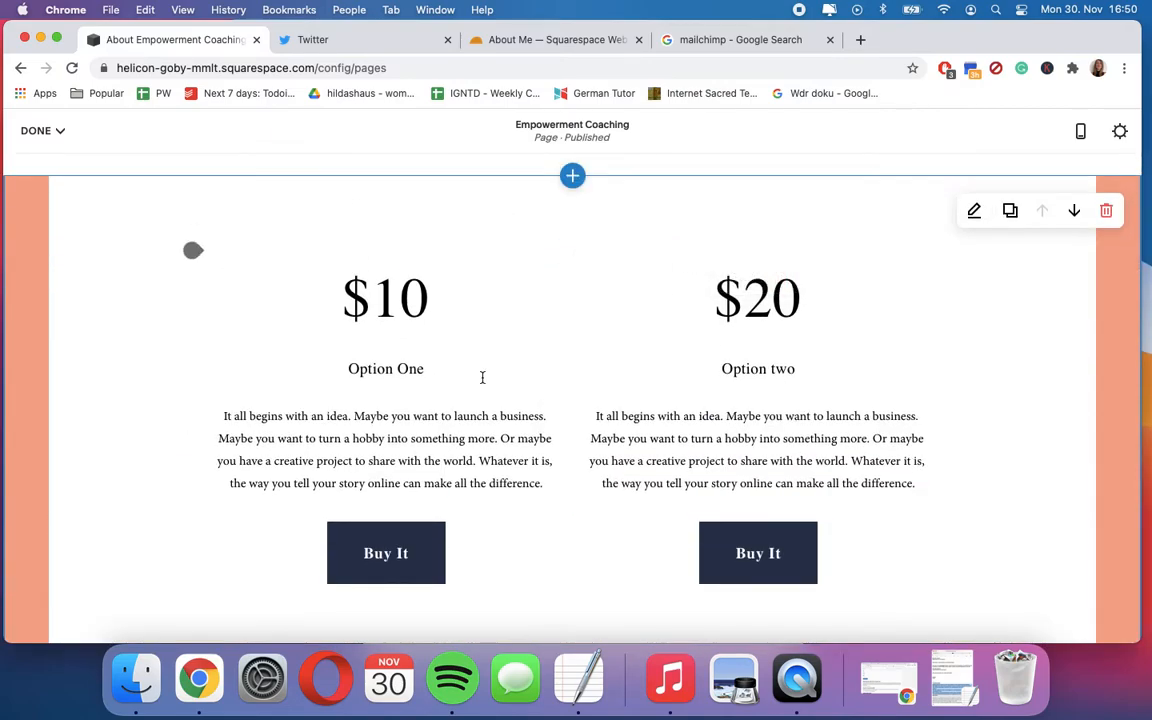
pyautogui.click(1107, 212)
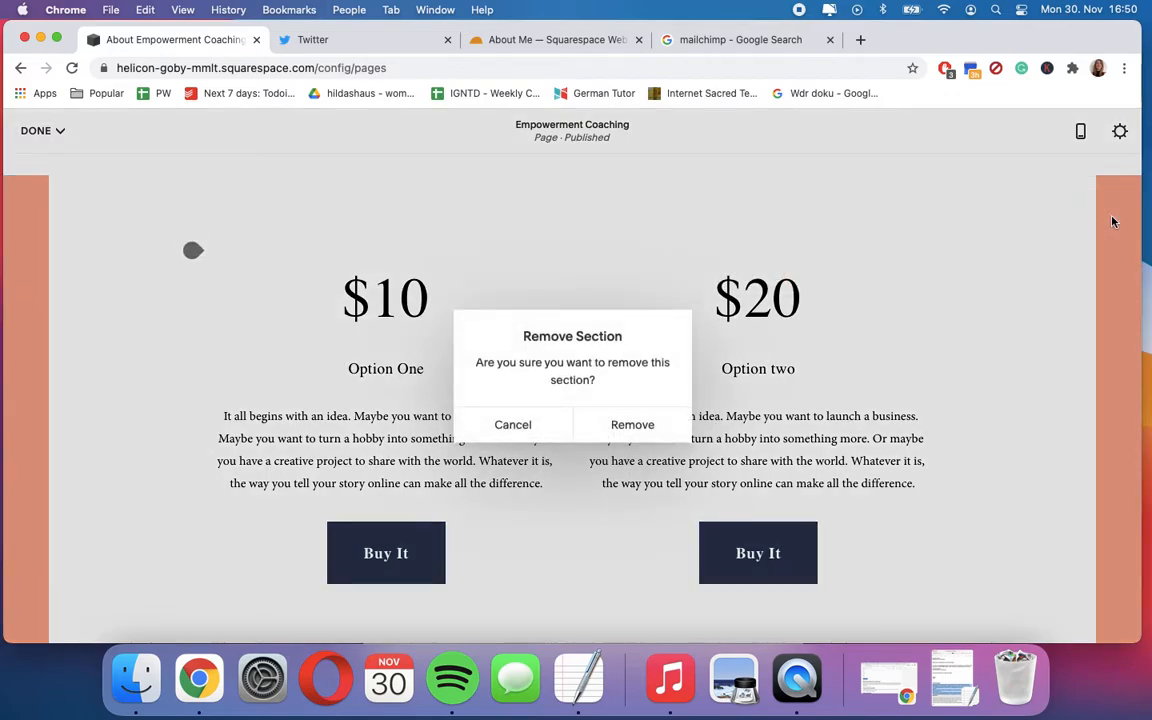
pyautogui.click(647, 430)
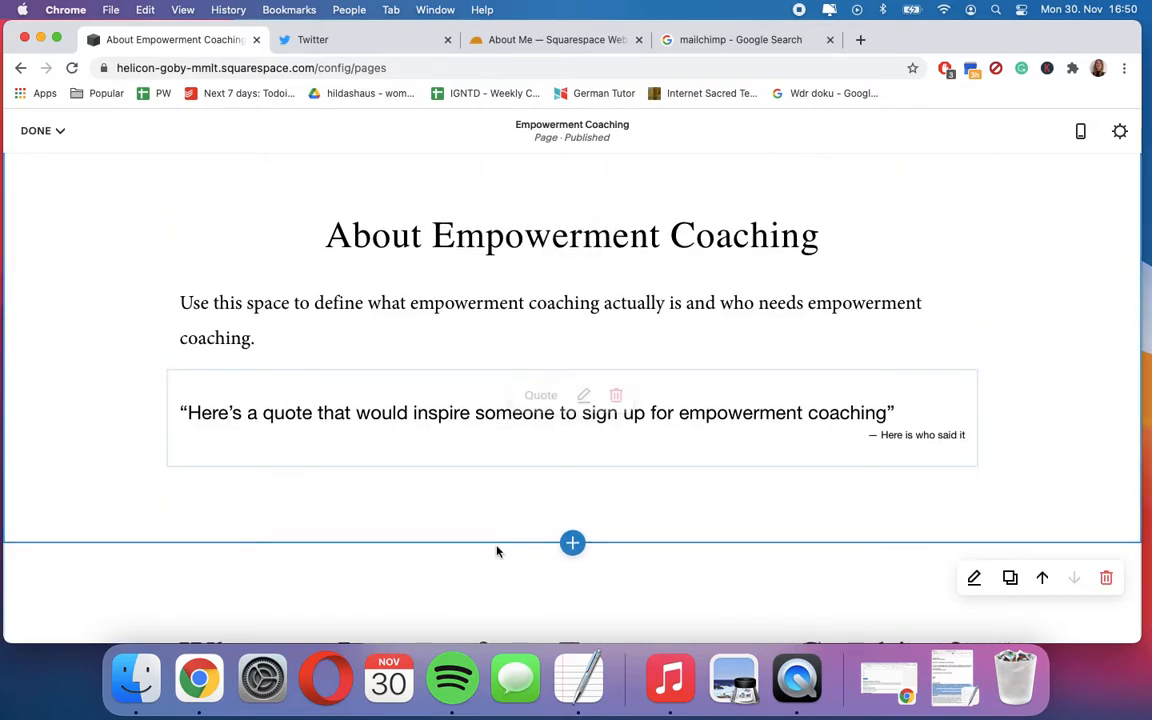
# - Open the section picker below the About Empowerment Coaching section and browse its FAQs layouts and list of categories
pyautogui.click(572, 543)
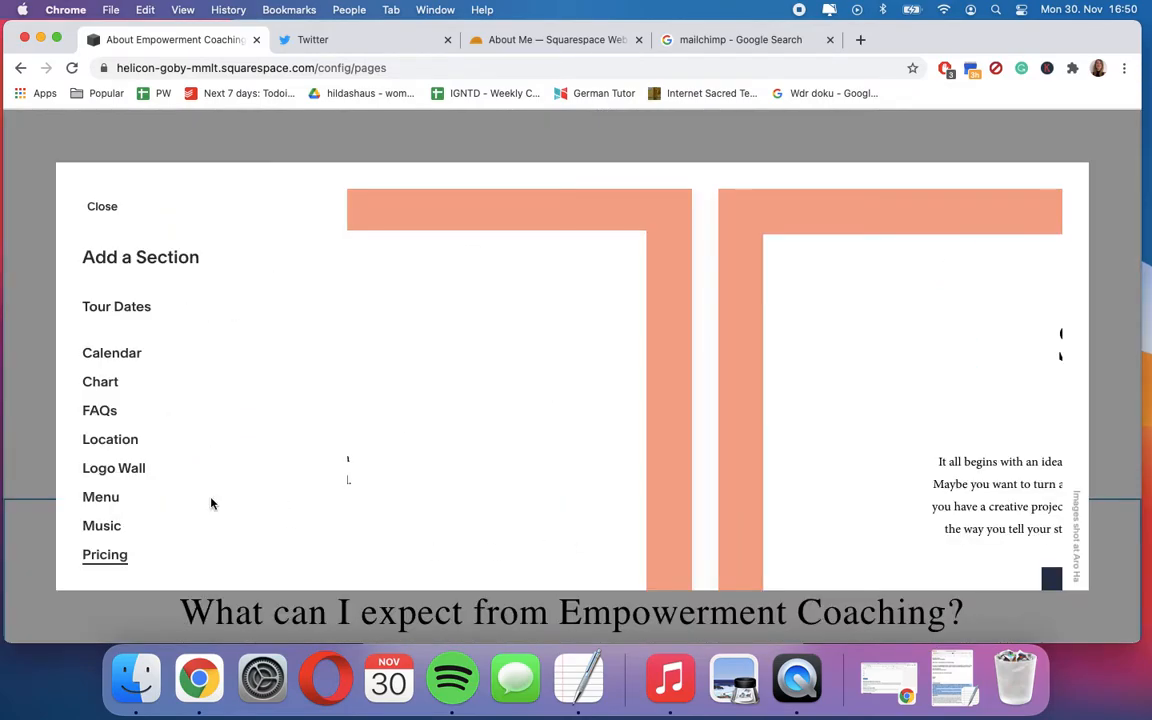
pyautogui.click(97, 411)
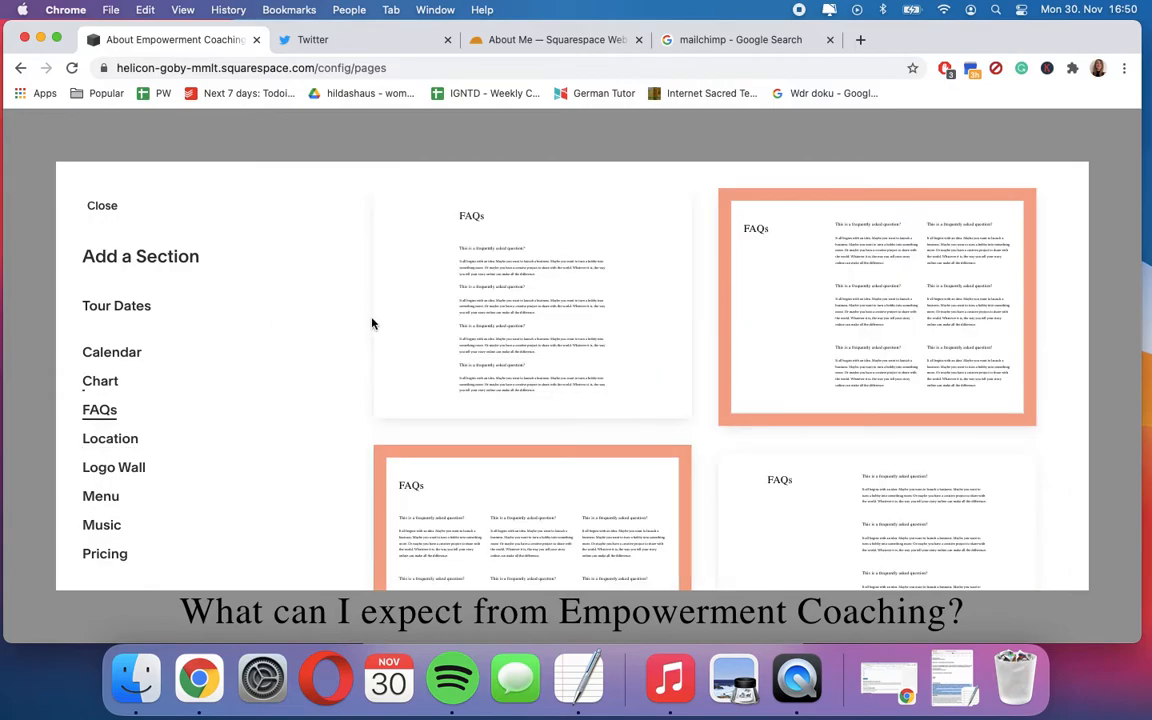
pyautogui.scroll(-5, 509, 375)
pyautogui.scroll(4, 509, 375)
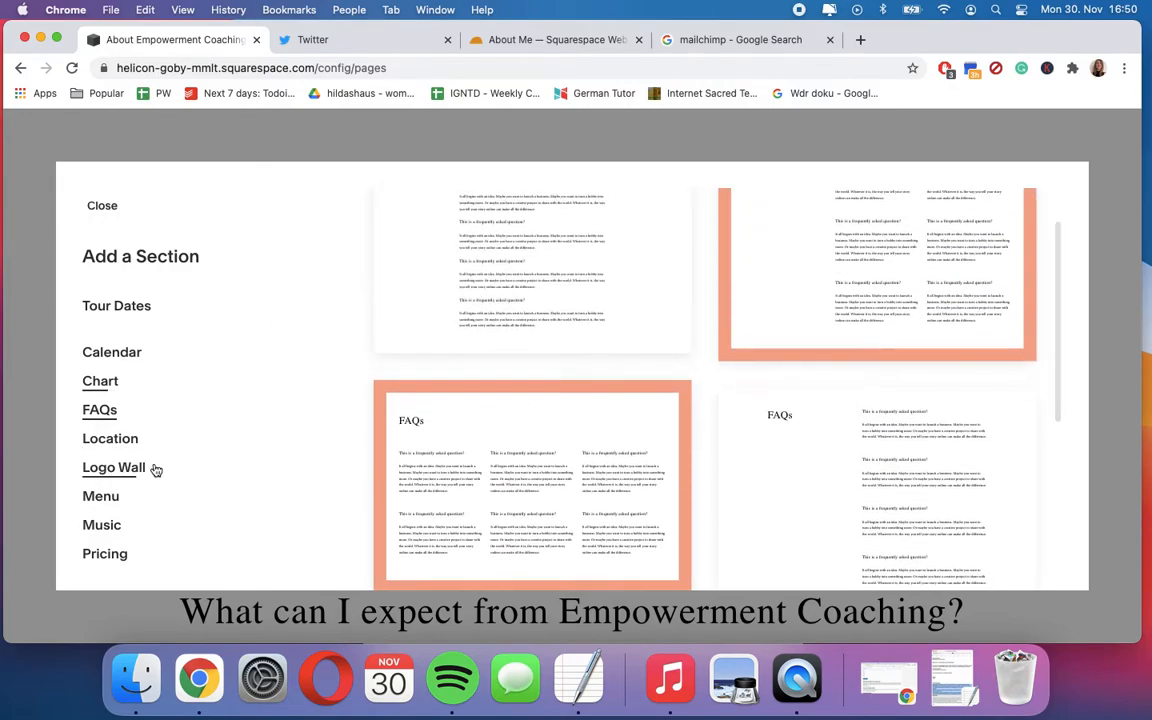
pyautogui.scroll(10, 158, 310)
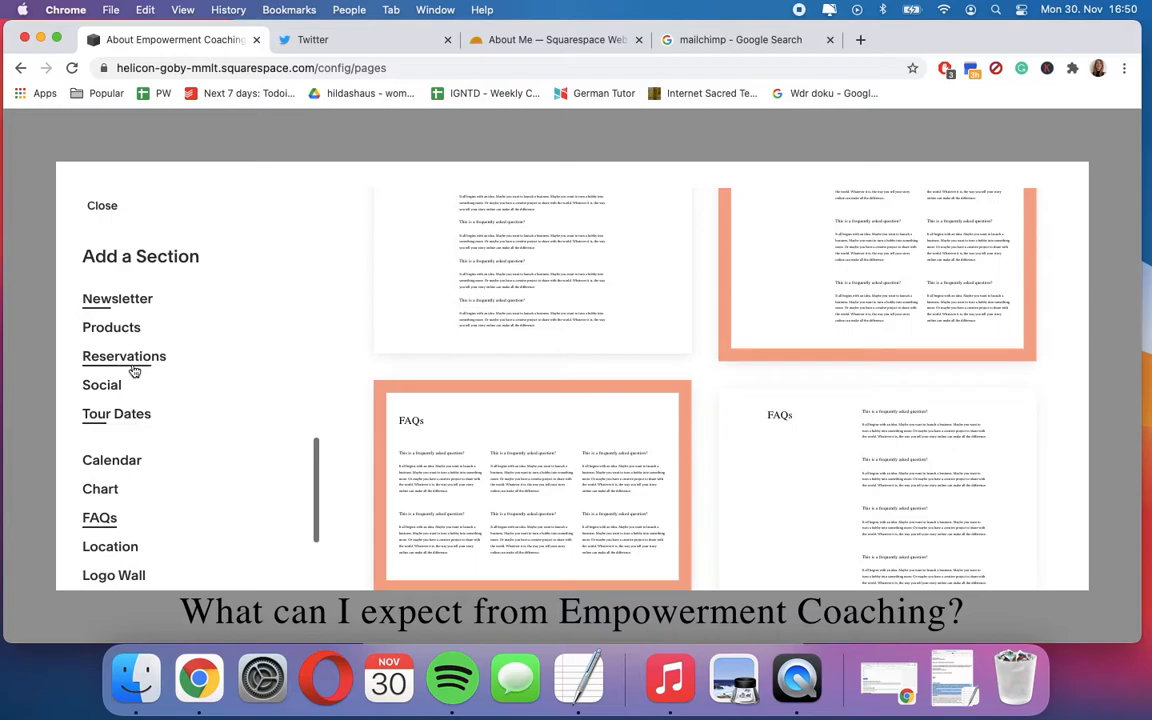
pyautogui.scroll(3, 134, 371)
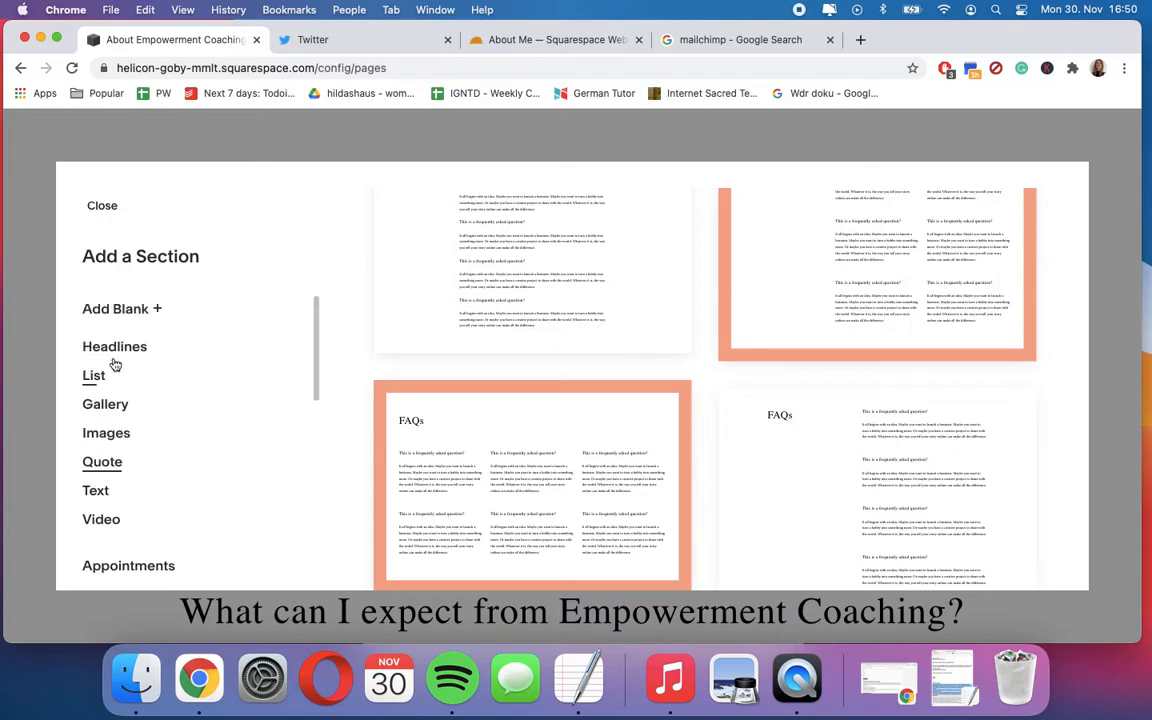
# - Preview the Headlines and Tour Dates section layouts, and close the section picker without adding one
pyautogui.click(104, 347)
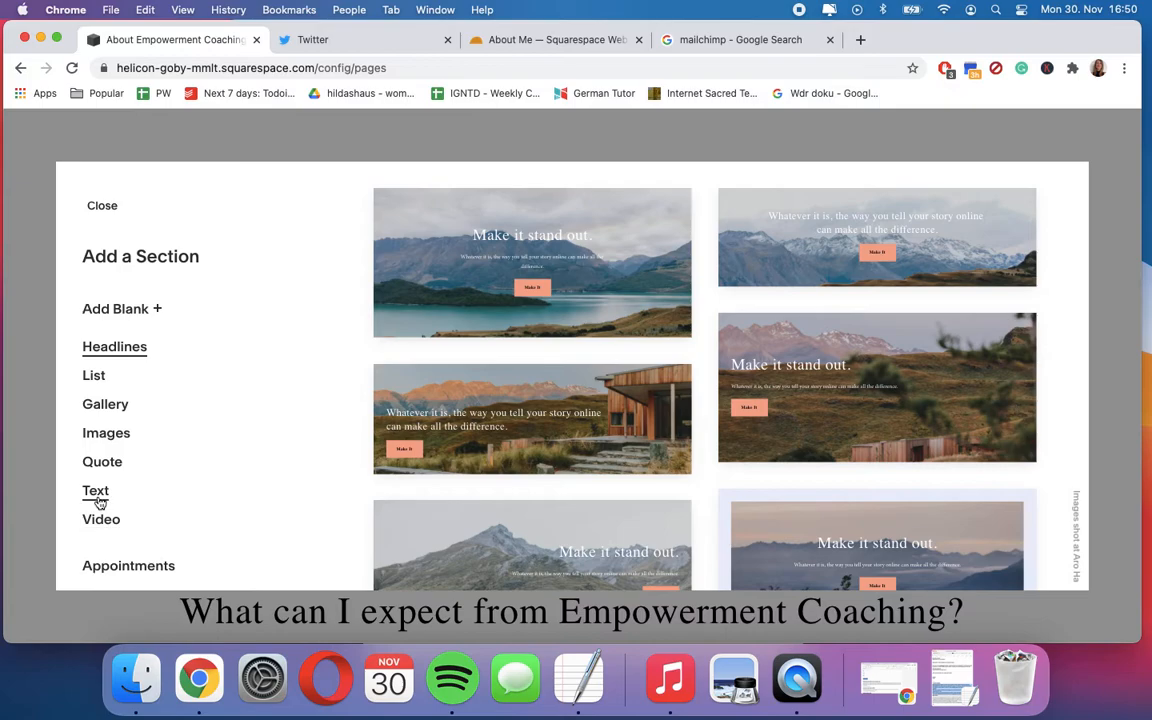
pyautogui.scroll(-5, 108, 548)
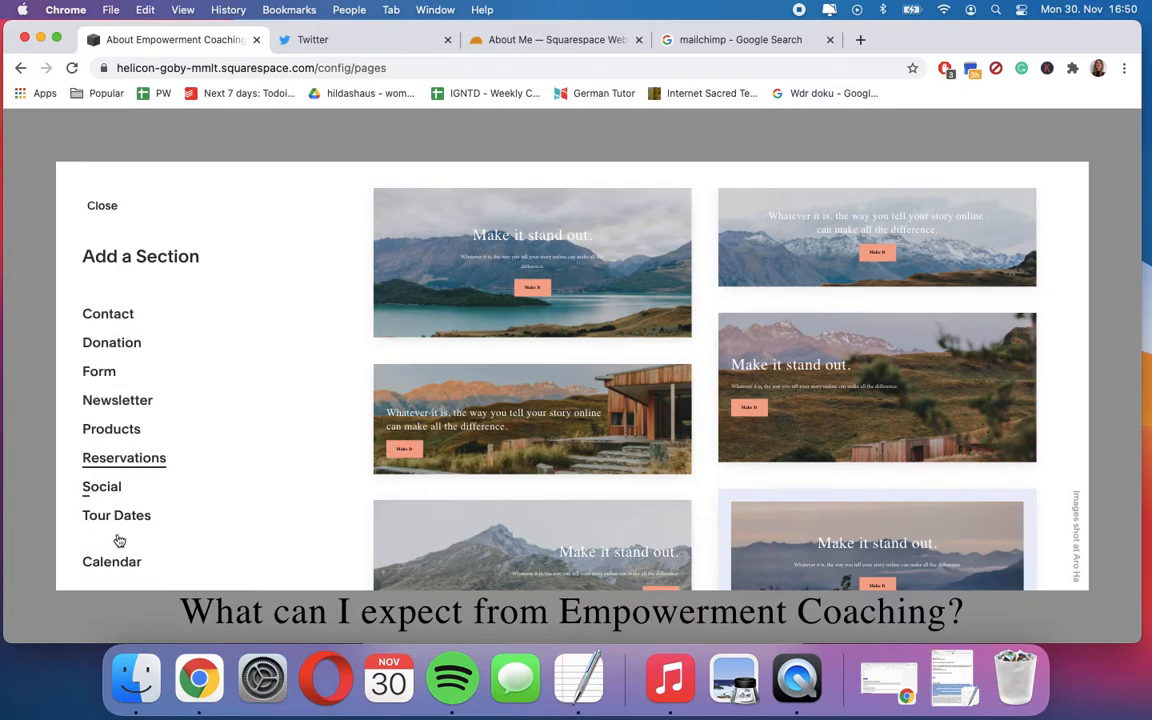
pyautogui.scroll(-5, 116, 540)
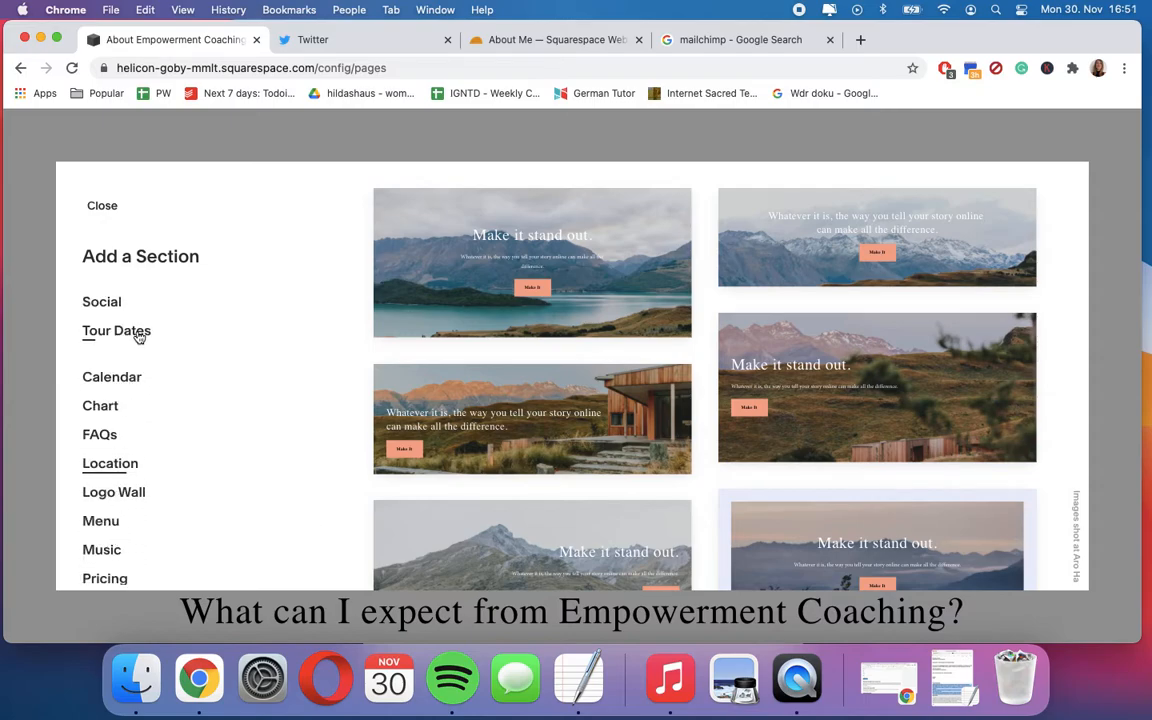
pyautogui.click(137, 334)
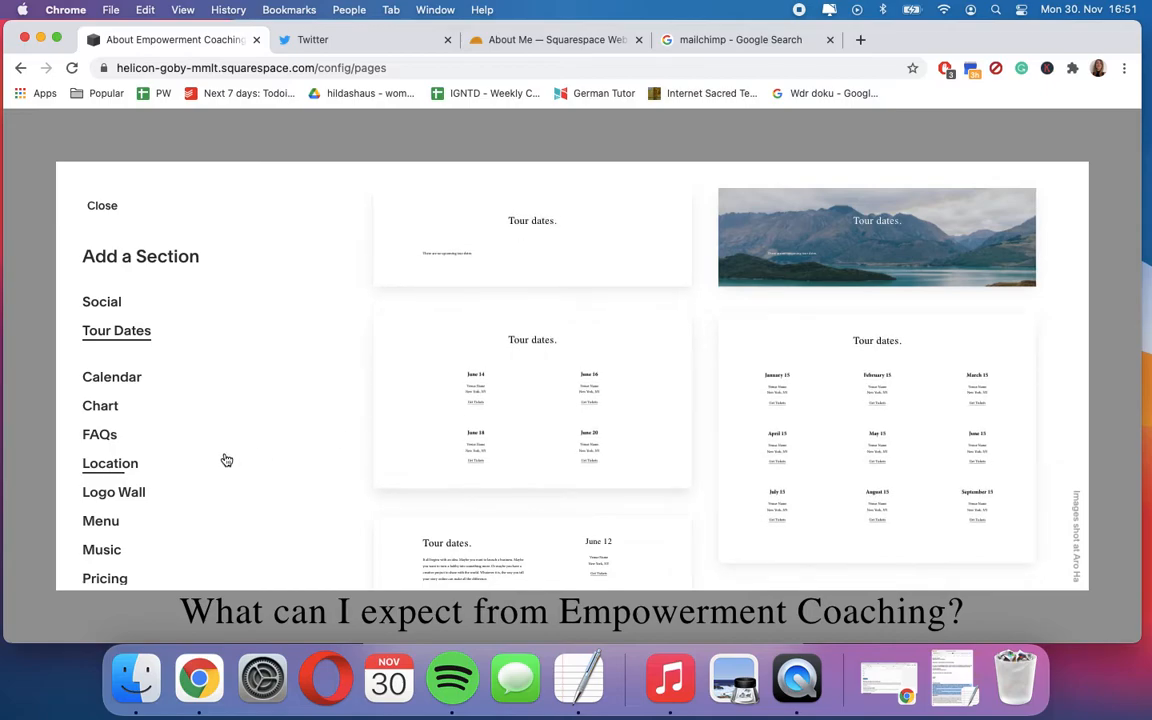
pyautogui.scroll(-1, 226, 460)
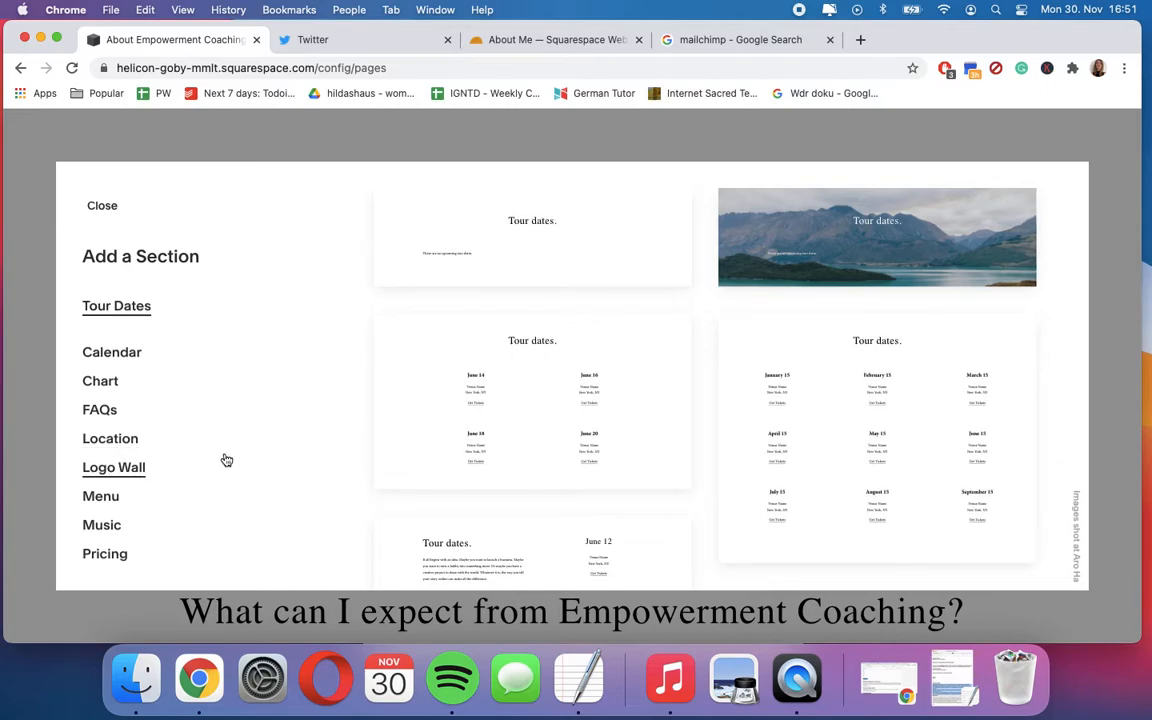
pyautogui.scroll(10, 180, 391)
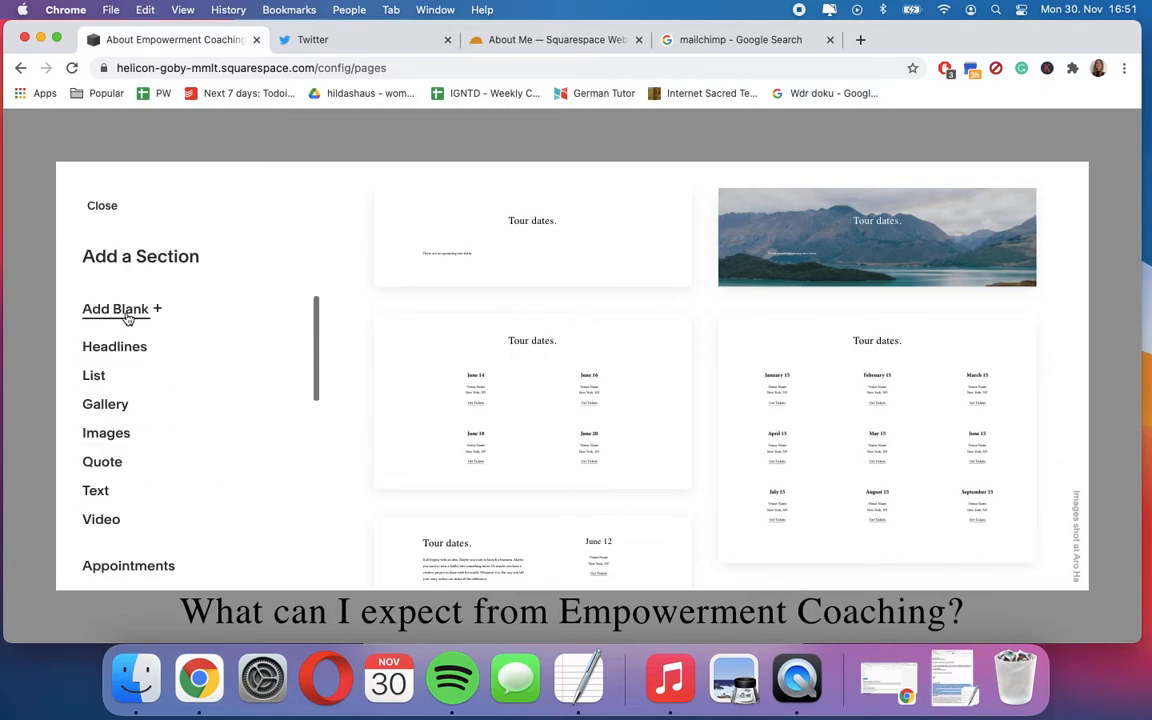
pyautogui.click(100, 206)
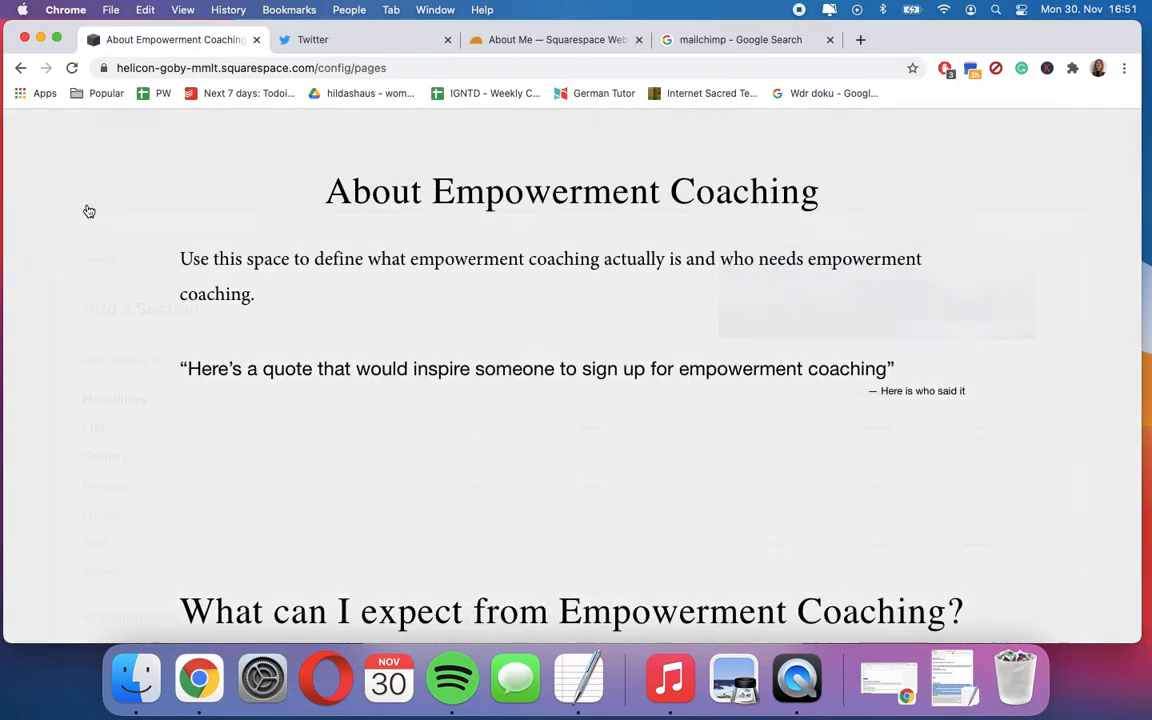
# - Look through the page's sections from the About Empowerment Coaching heading down to the newsletter sign-up footer
pyautogui.scroll(-2, 337, 400)
pyautogui.scroll(3, 337, 400)
pyautogui.scroll(-2, 442, 373)
pyautogui.scroll(1, 439, 362)
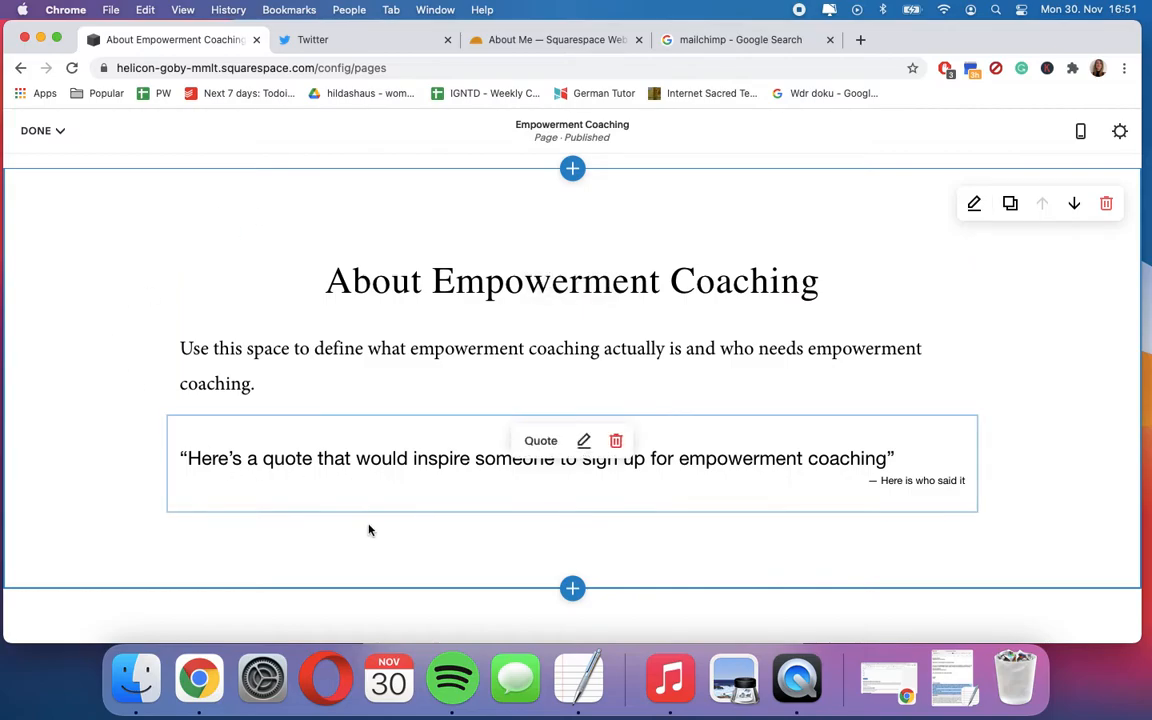
pyautogui.scroll(-4, 370, 530)
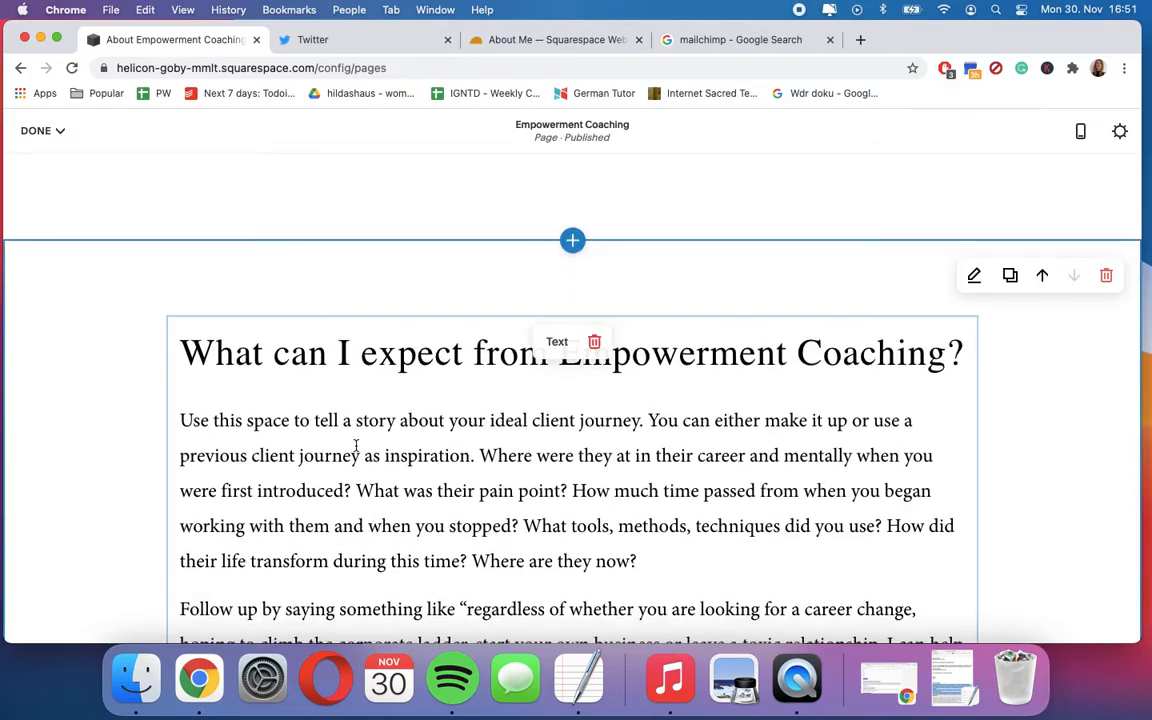
pyautogui.scroll(-5, 355, 445)
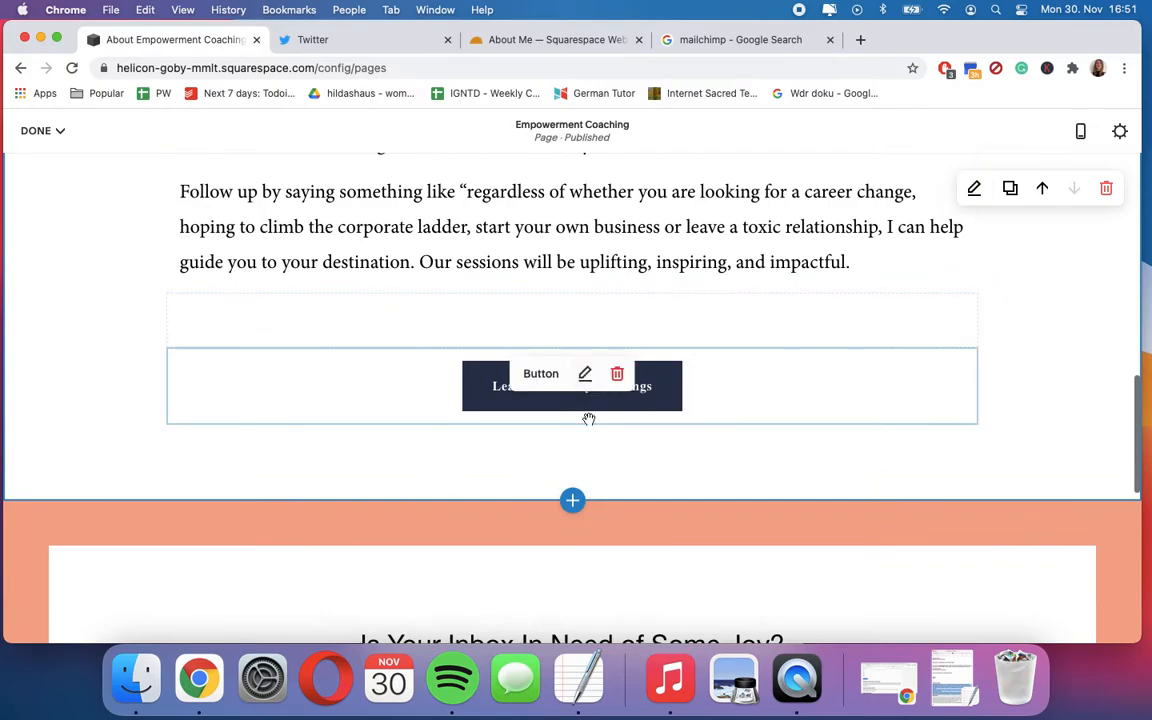
pyautogui.scroll(-3, 427, 422)
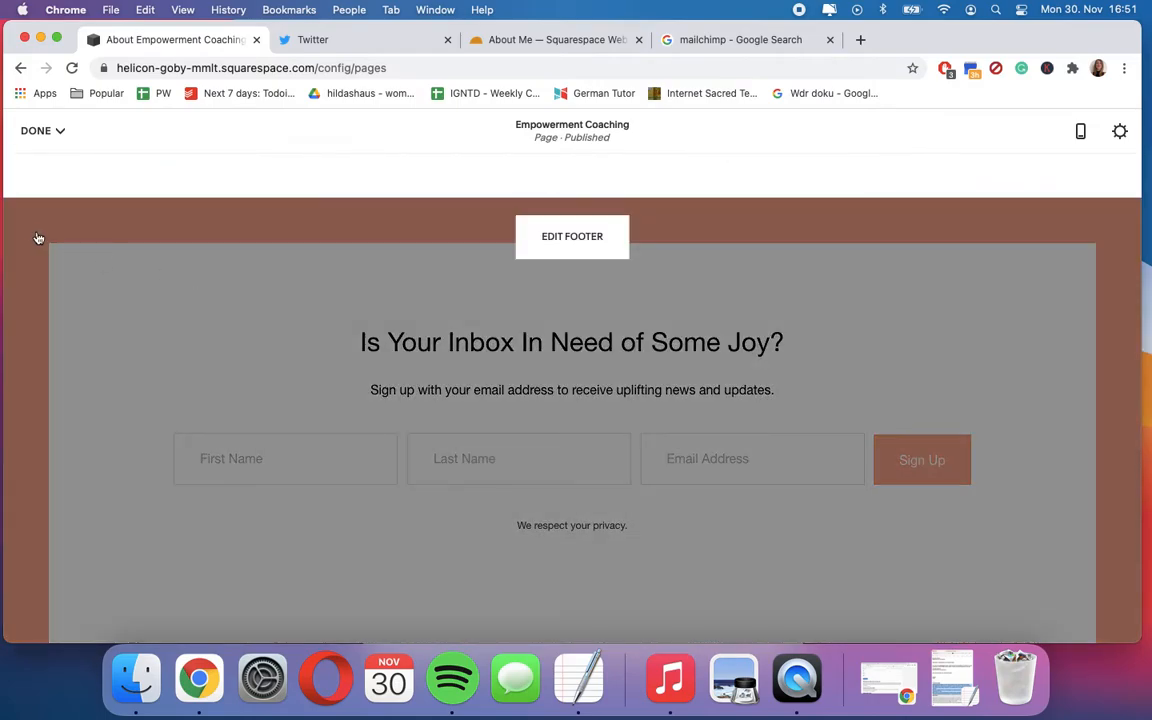
# - Open the site footer for editing, examine its newsletter block and return to editing the page
pyautogui.click(572, 237)
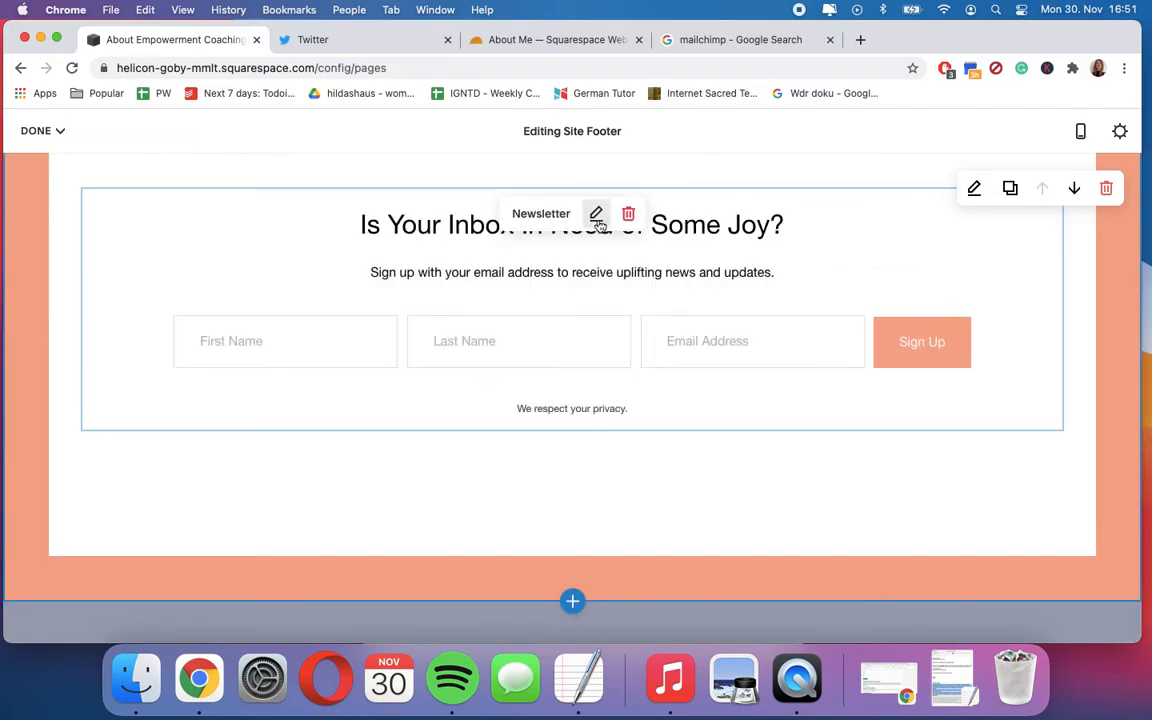
pyautogui.scroll(2, 597, 352)
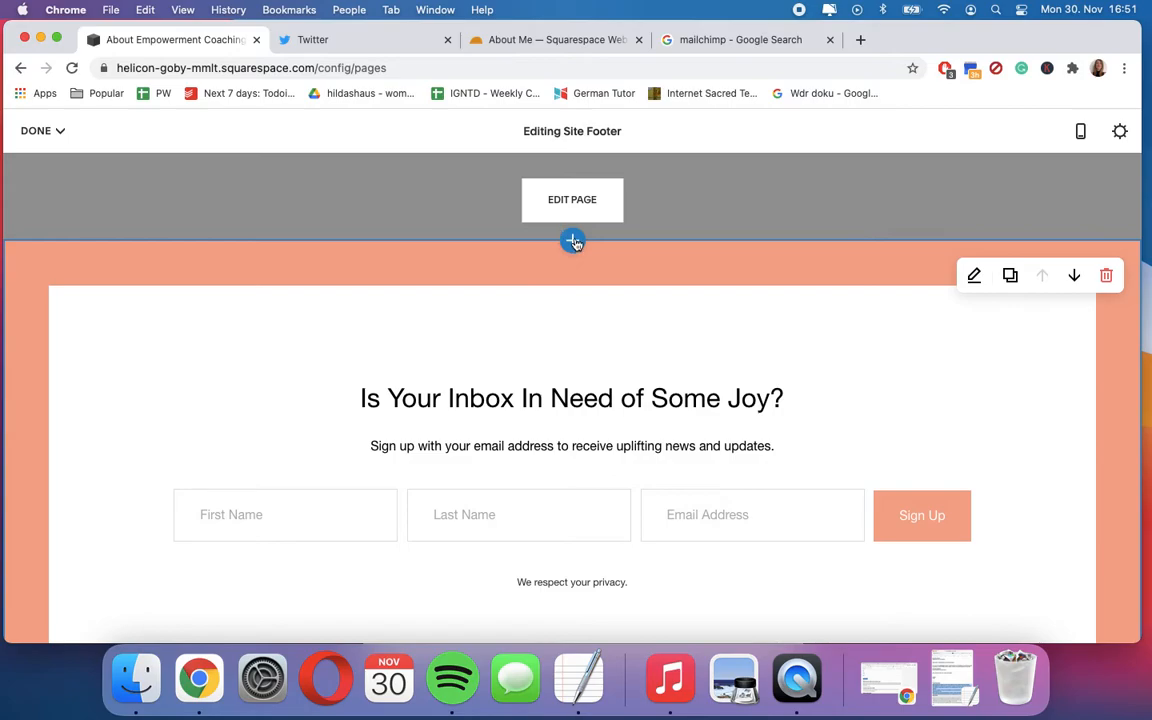
pyautogui.scroll(2, 573, 243)
pyautogui.scroll(-4, 566, 428)
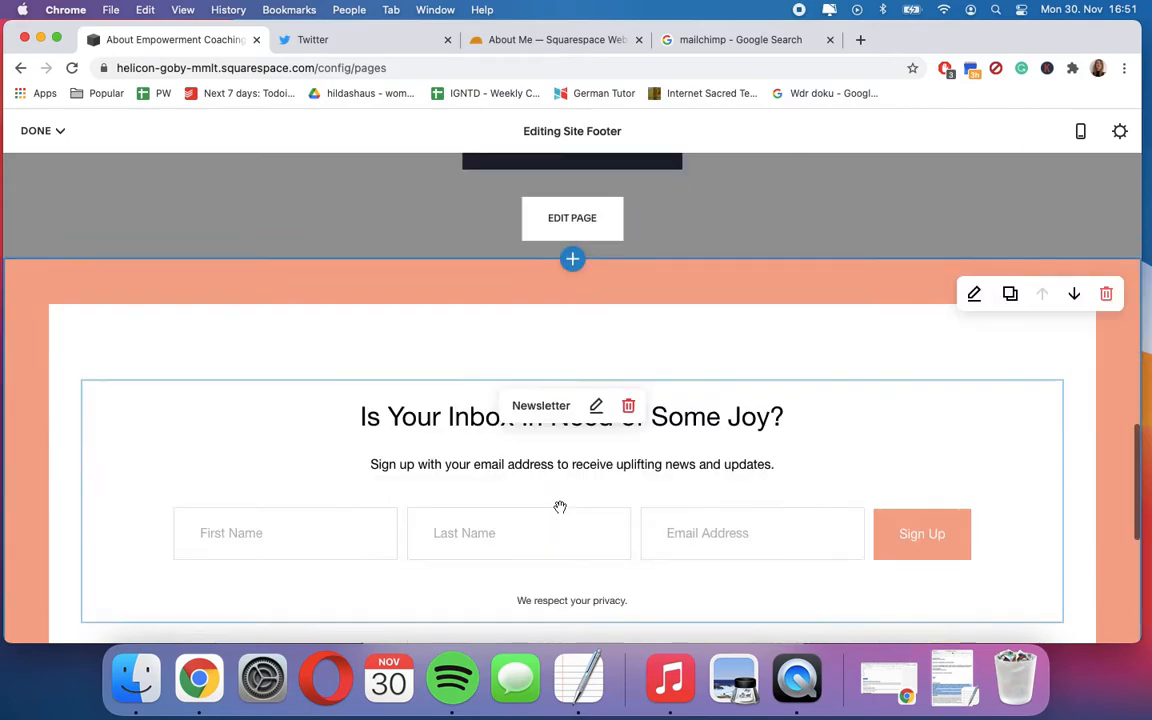
pyautogui.scroll(3, 560, 512)
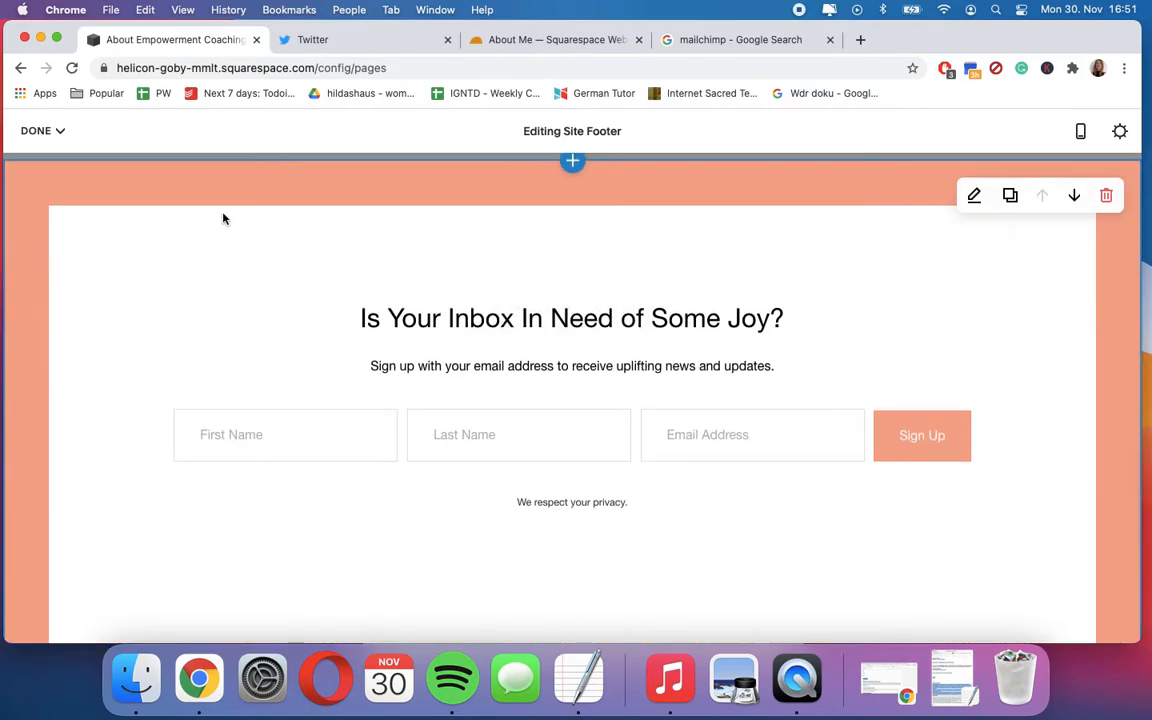
pyautogui.scroll(10, 315, 342)
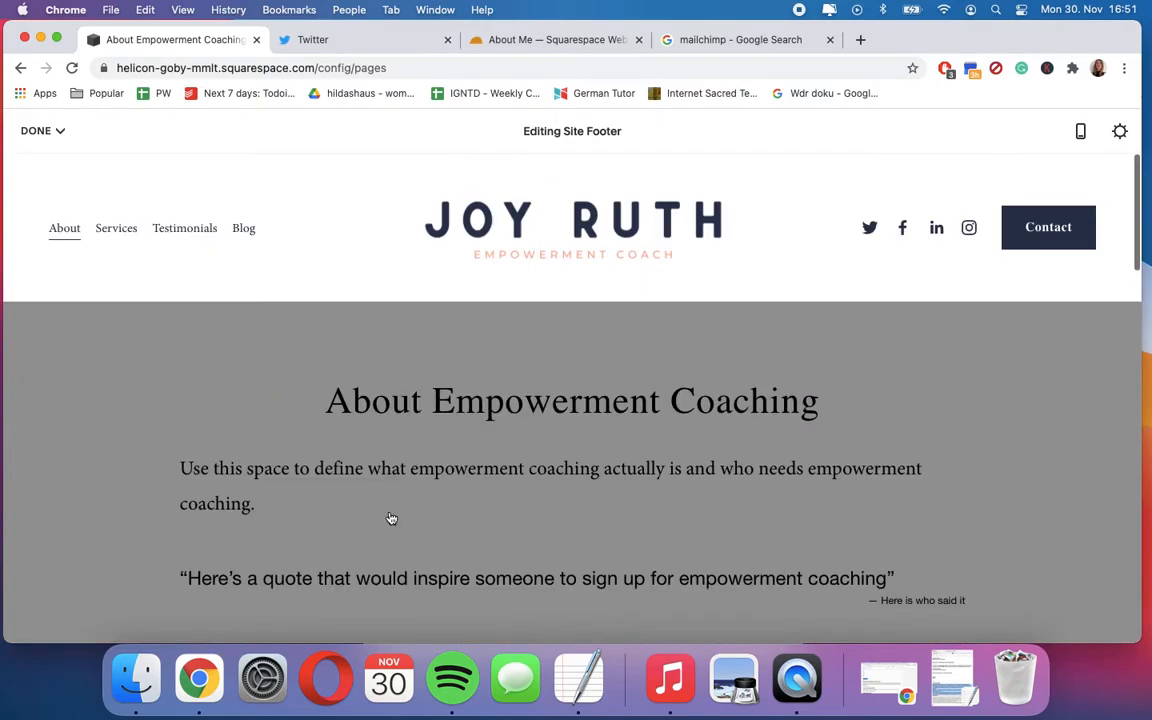
pyautogui.click(391, 517)
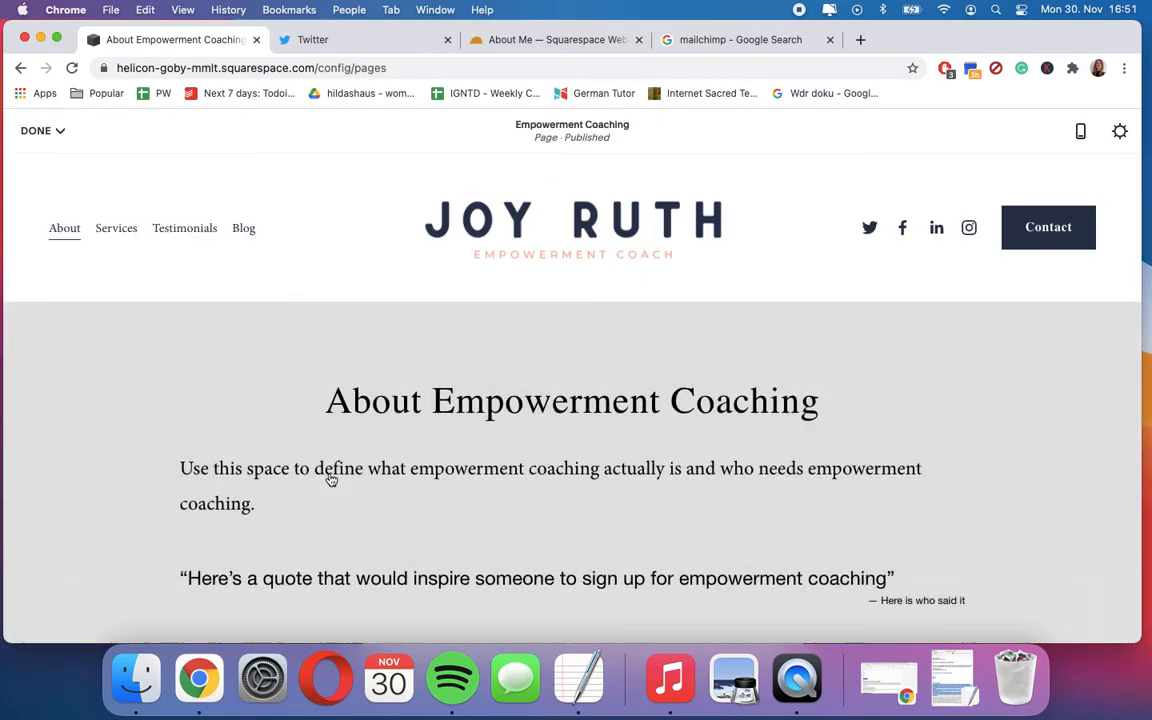
# - Insert an Image block between the introductory text and the quote in the About Empowerment Coaching section
pyautogui.scroll(-3, 533, 293)
pyautogui.scroll(1, 533, 293)
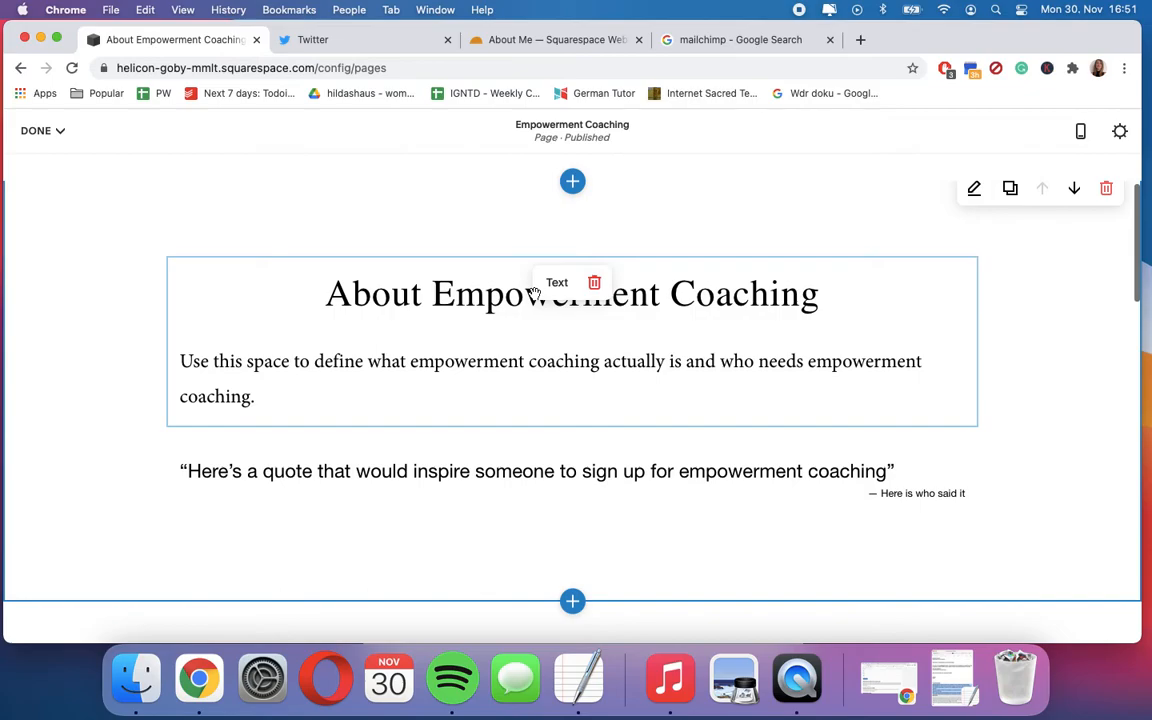
pyautogui.moveTo(222, 274); pyautogui.dragTo(166, 258)
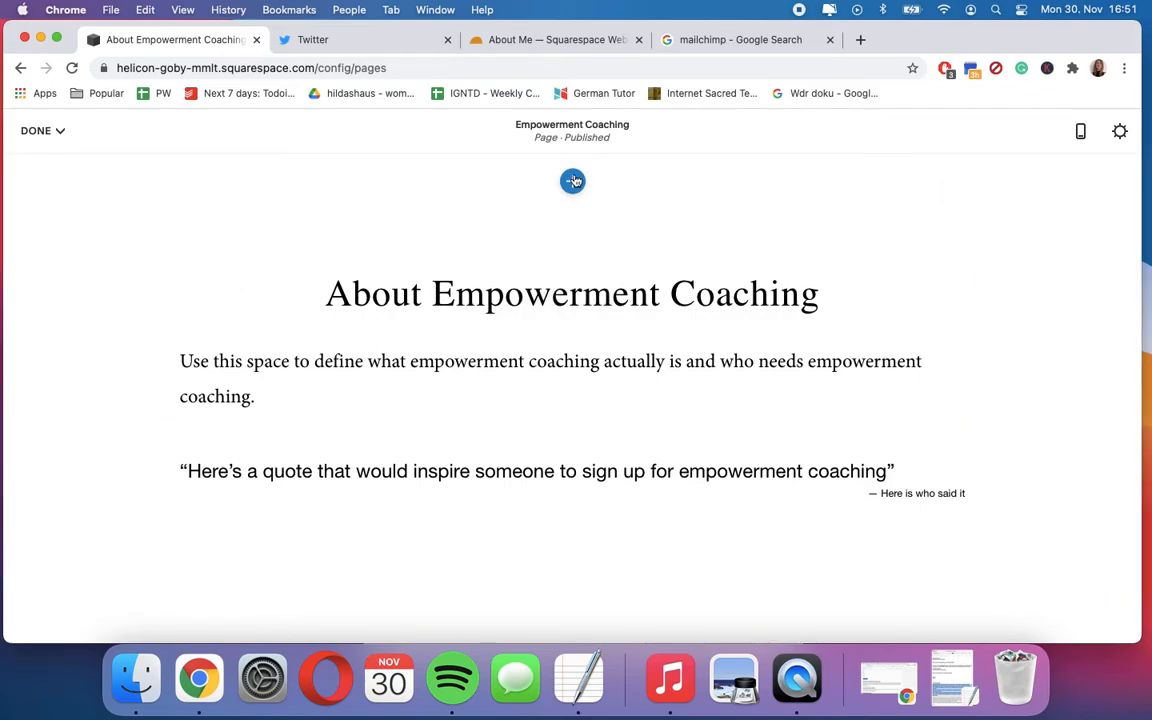
pyautogui.moveTo(255, 278); pyautogui.dragTo(165, 432)
pyautogui.click(165, 432)
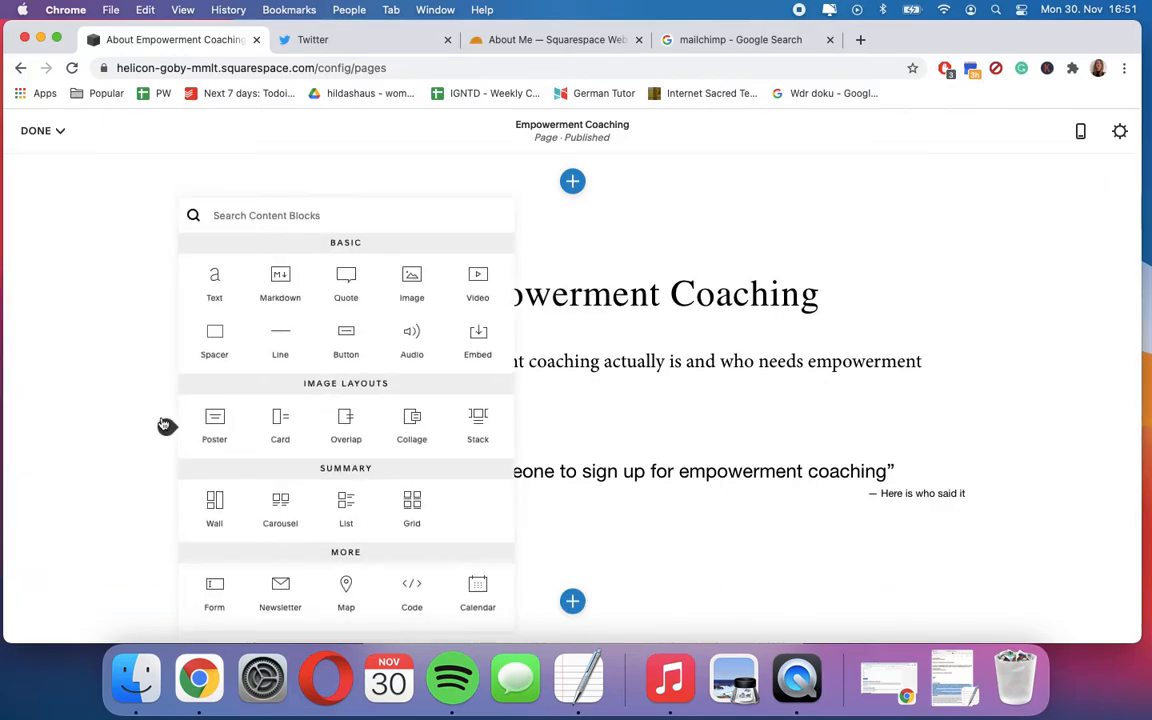
pyautogui.click(418, 282)
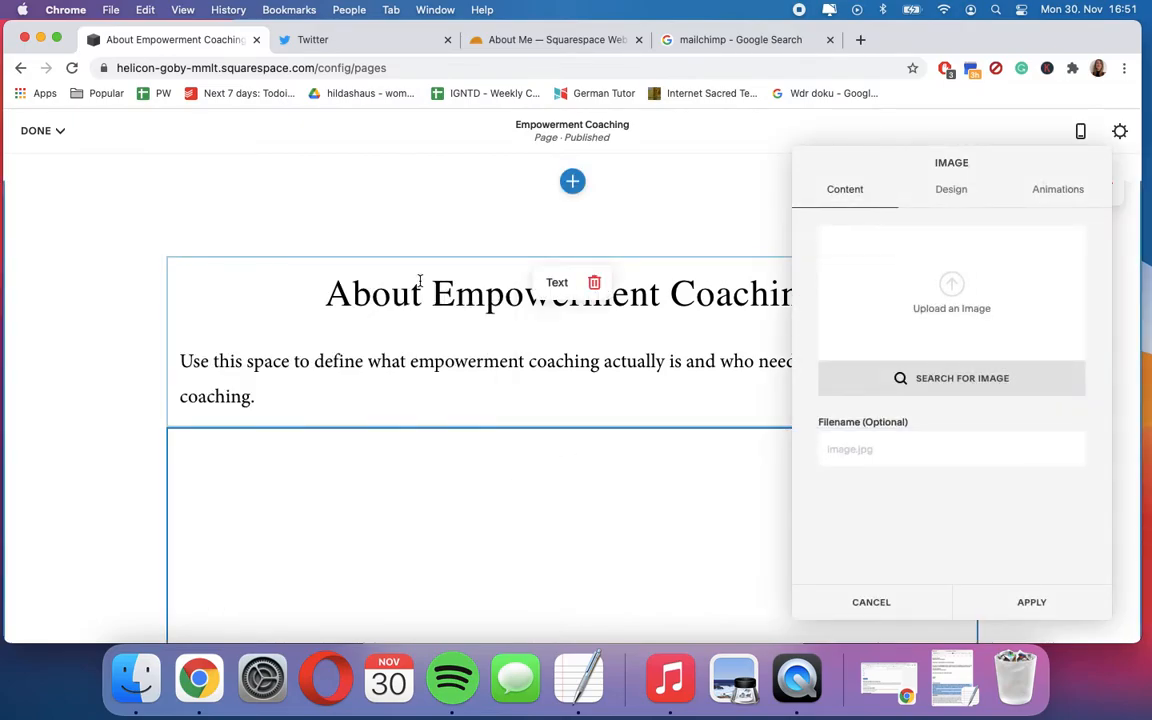
# - Upload the Screen Shot picture from the Template for Healer folder into the new image block
pyautogui.click(980, 294)
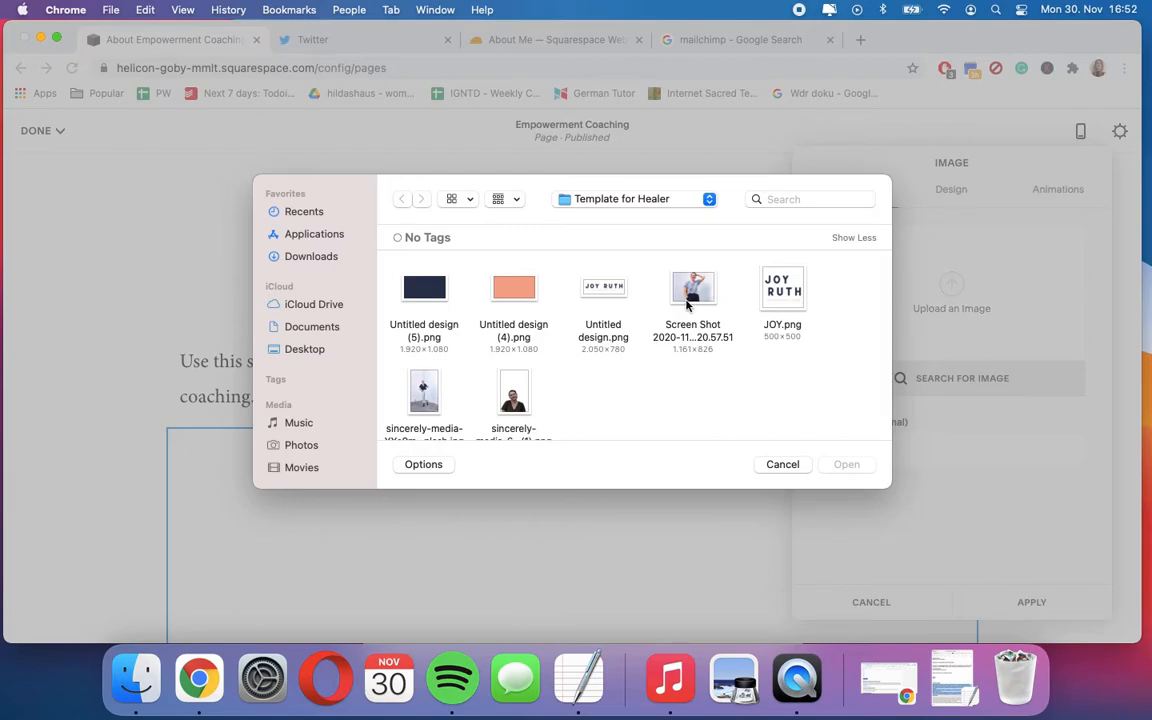
pyautogui.doubleClick(690, 298)
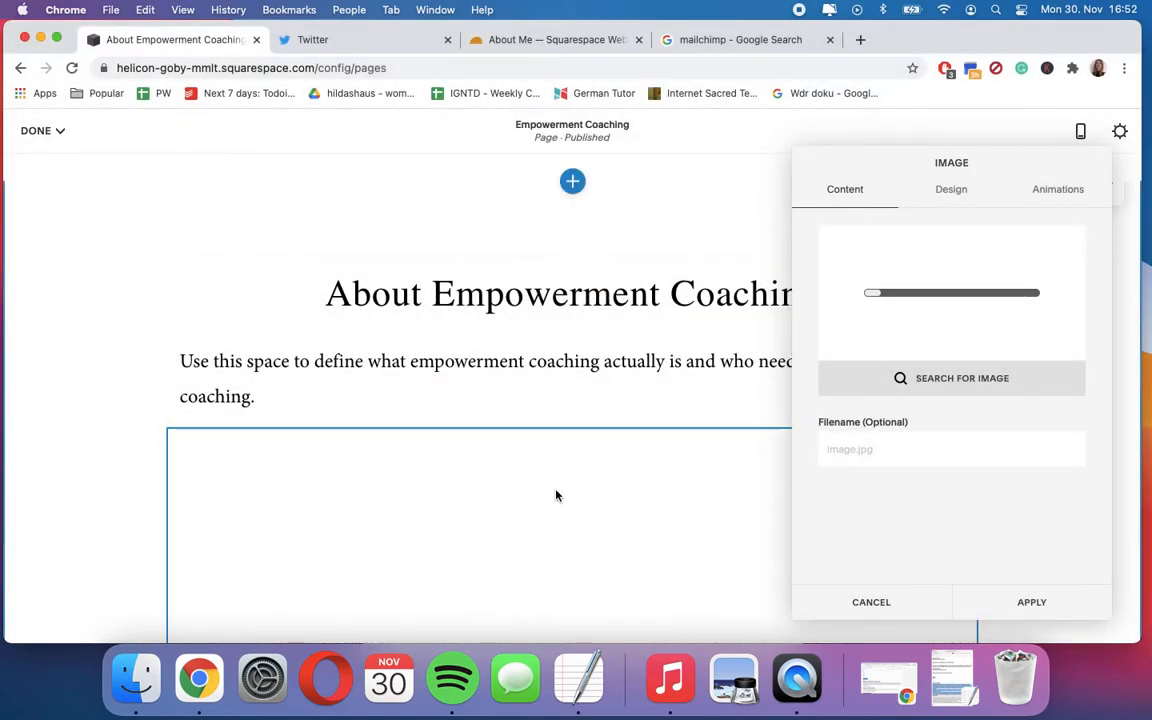
pyautogui.scroll(-3, 640, 491)
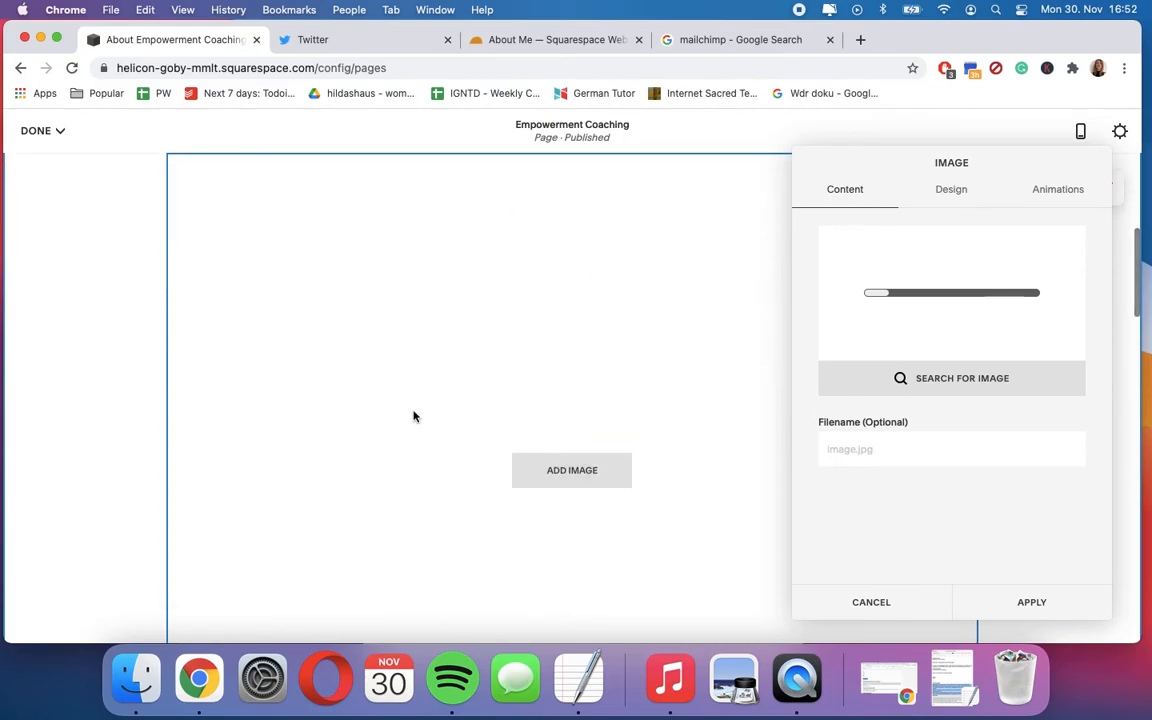
# - Set the image block's design to Card and apply the block settings
pyautogui.click(957, 195)
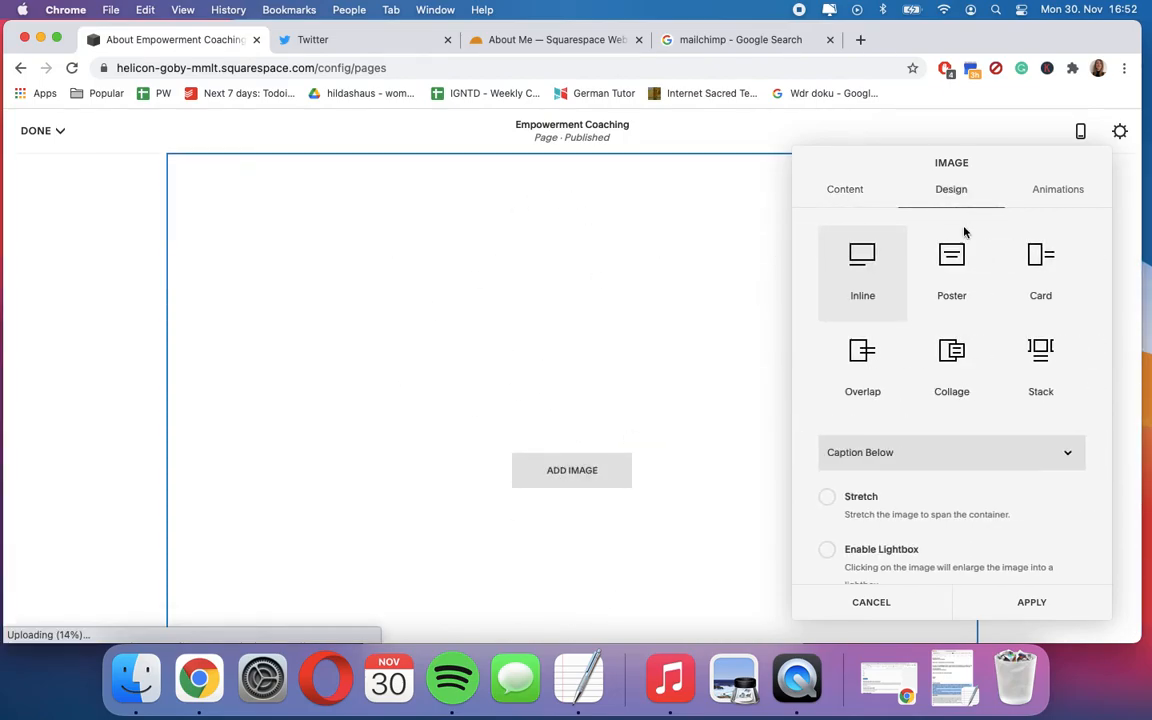
pyautogui.click(1037, 265)
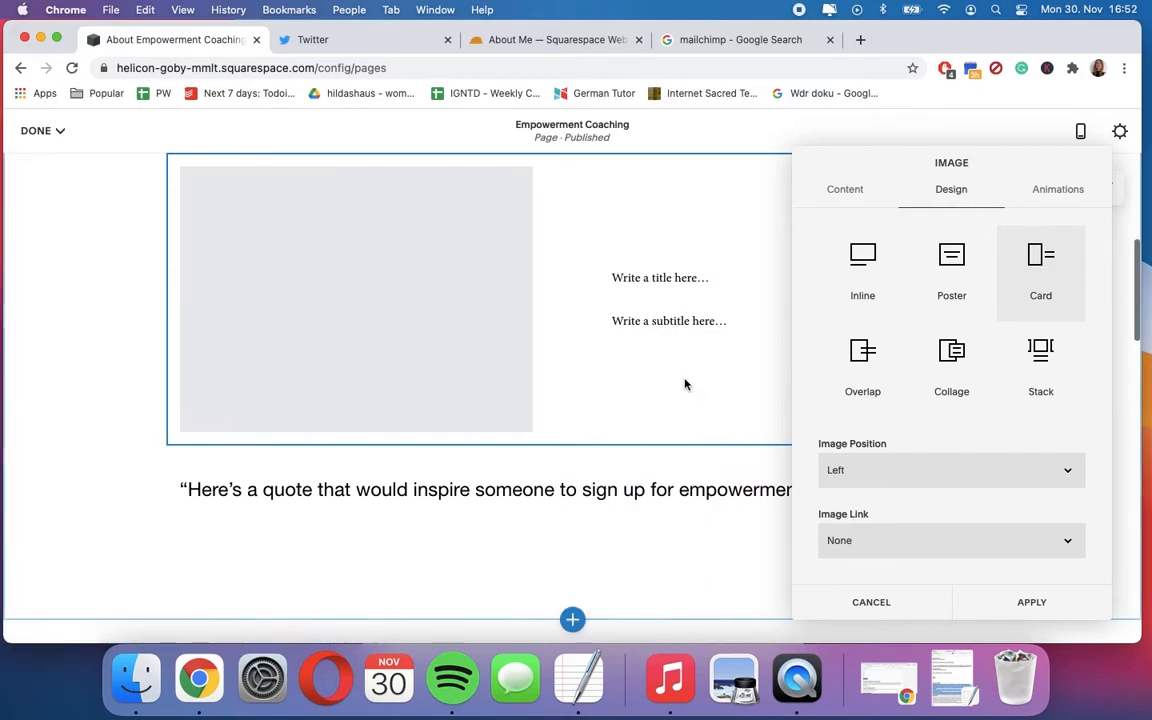
pyautogui.scroll(2, 684, 383)
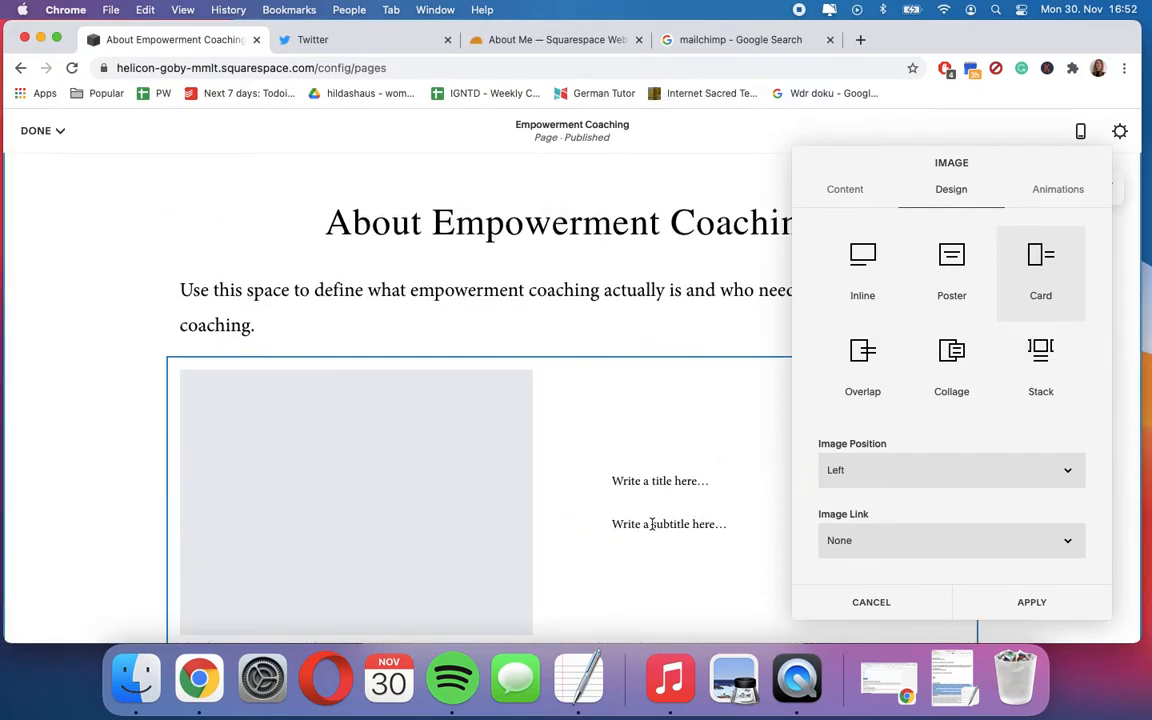
pyautogui.scroll(-2, 653, 520)
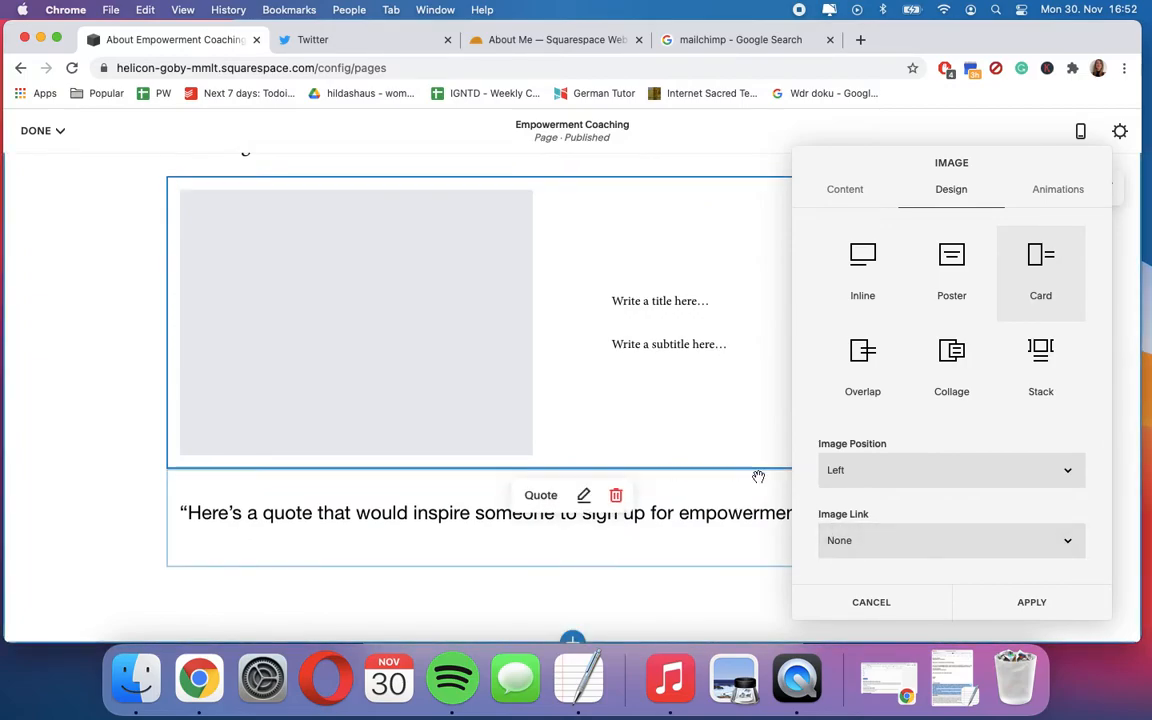
pyautogui.click(999, 601)
# - Remove the image card block above the quote from the About Empowerment Coaching section
pyautogui.click(615, 201)
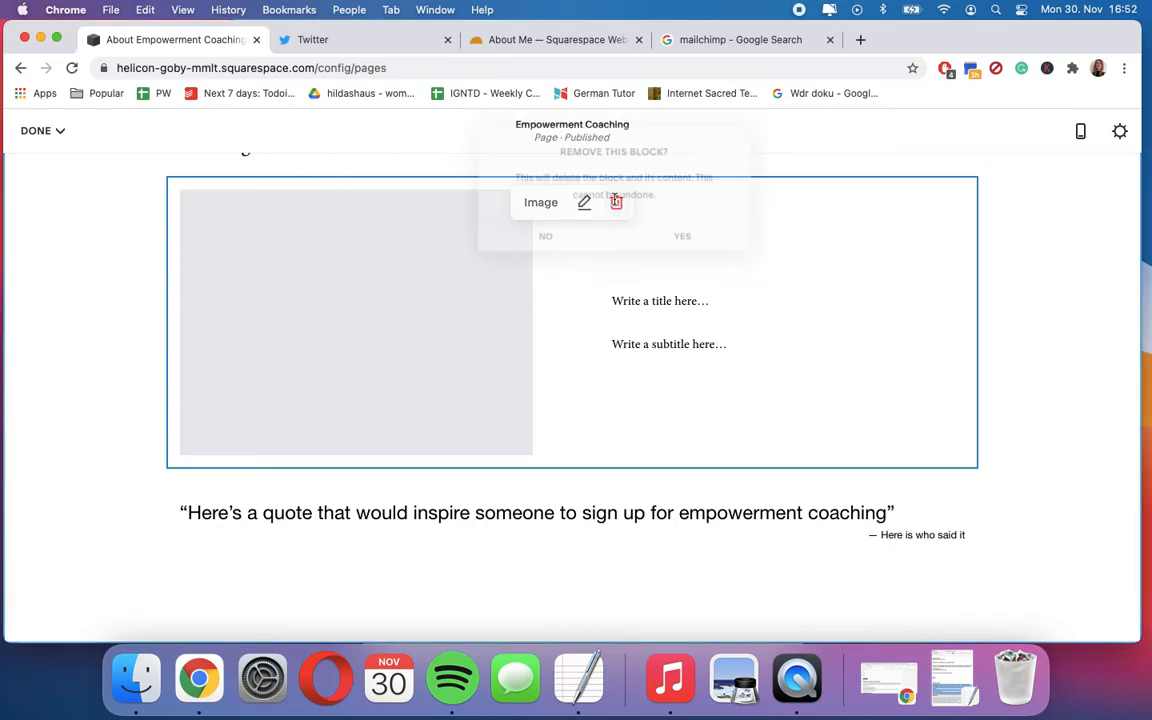
pyautogui.click(684, 237)
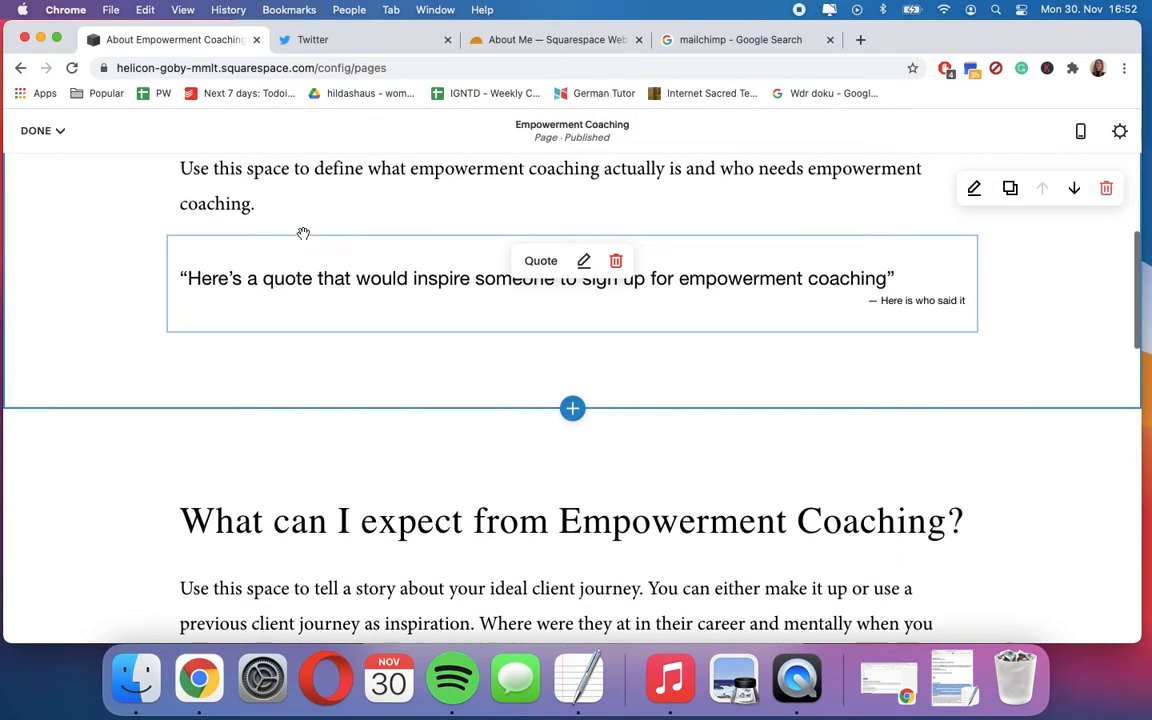
# - Insert a Spacer block between the introductory text and the quote in the About Empowerment Coaching section
pyautogui.click(166, 235)
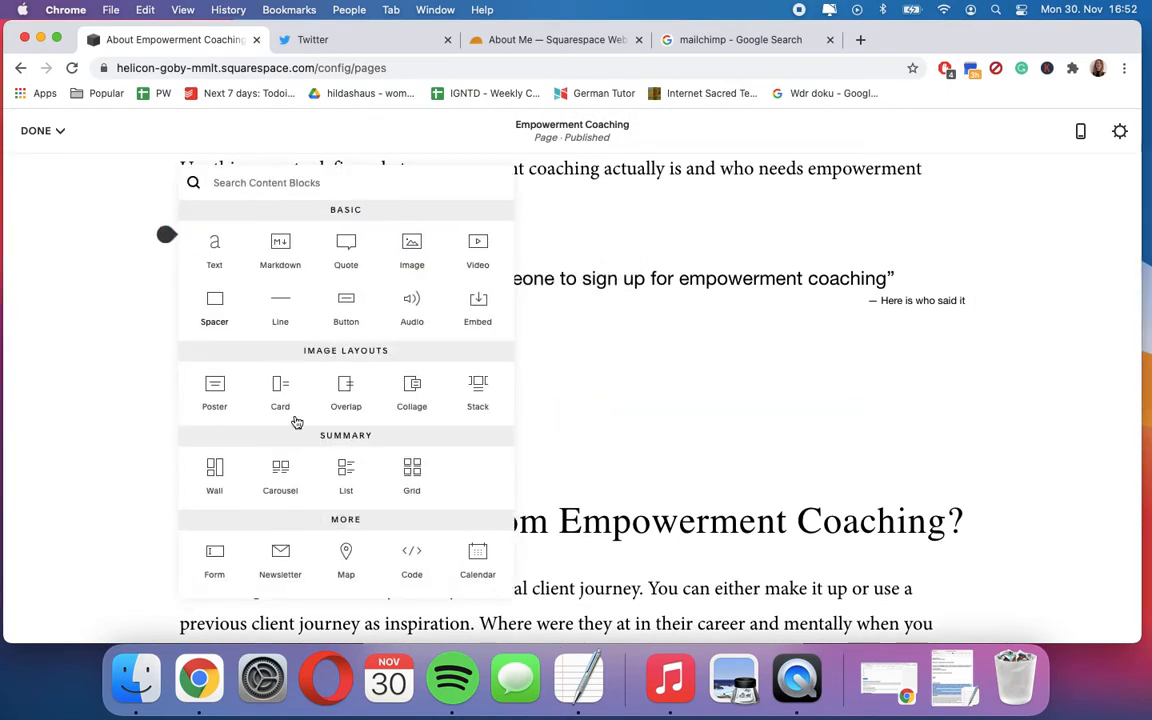
pyautogui.scroll(-1, 296, 423)
pyautogui.scroll(-4, 296, 423)
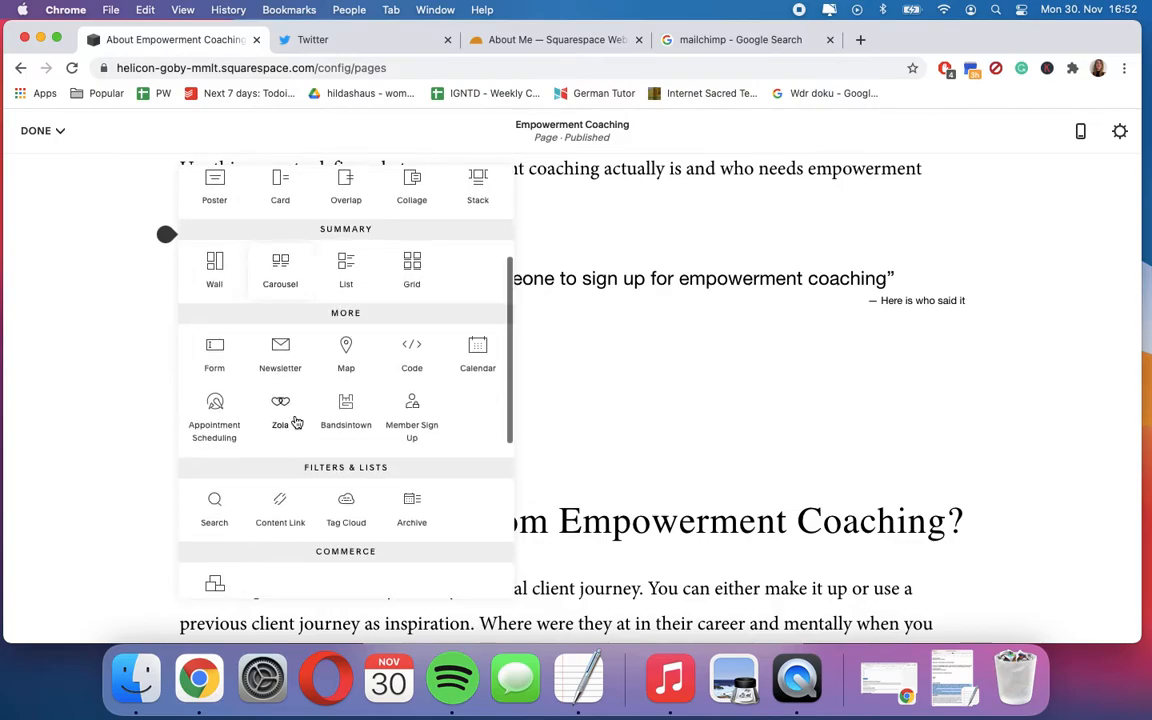
pyautogui.scroll(-5, 296, 423)
pyautogui.scroll(-1, 296, 423)
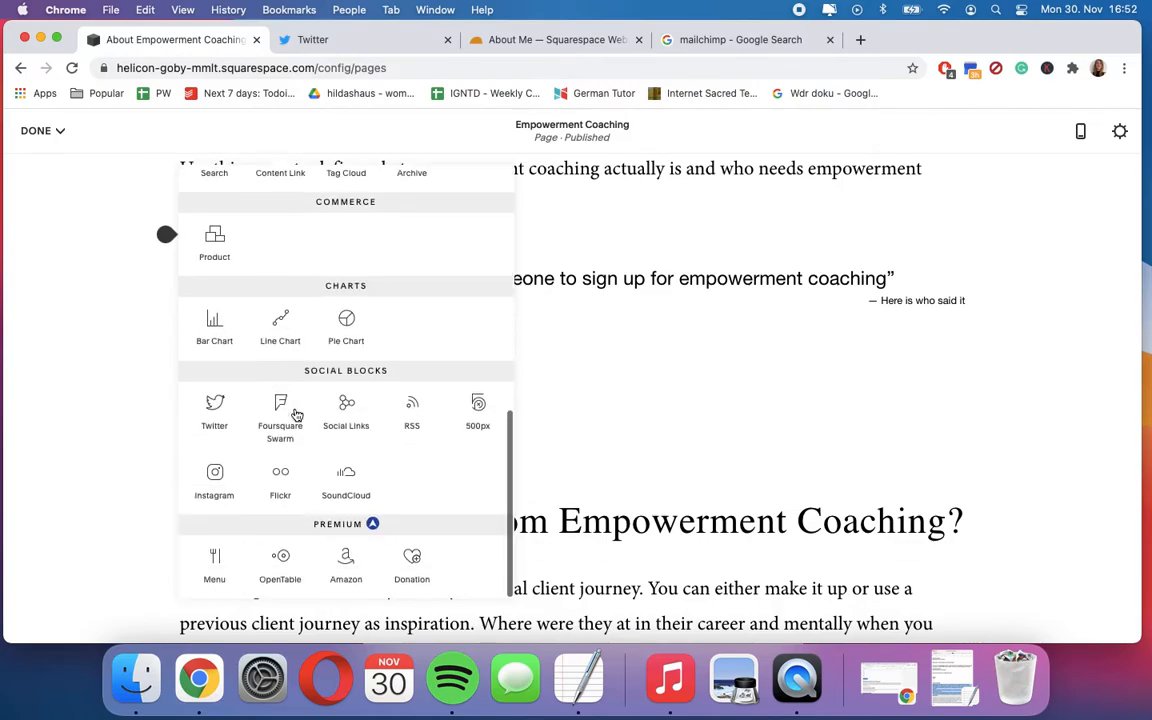
pyautogui.scroll(10, 296, 415)
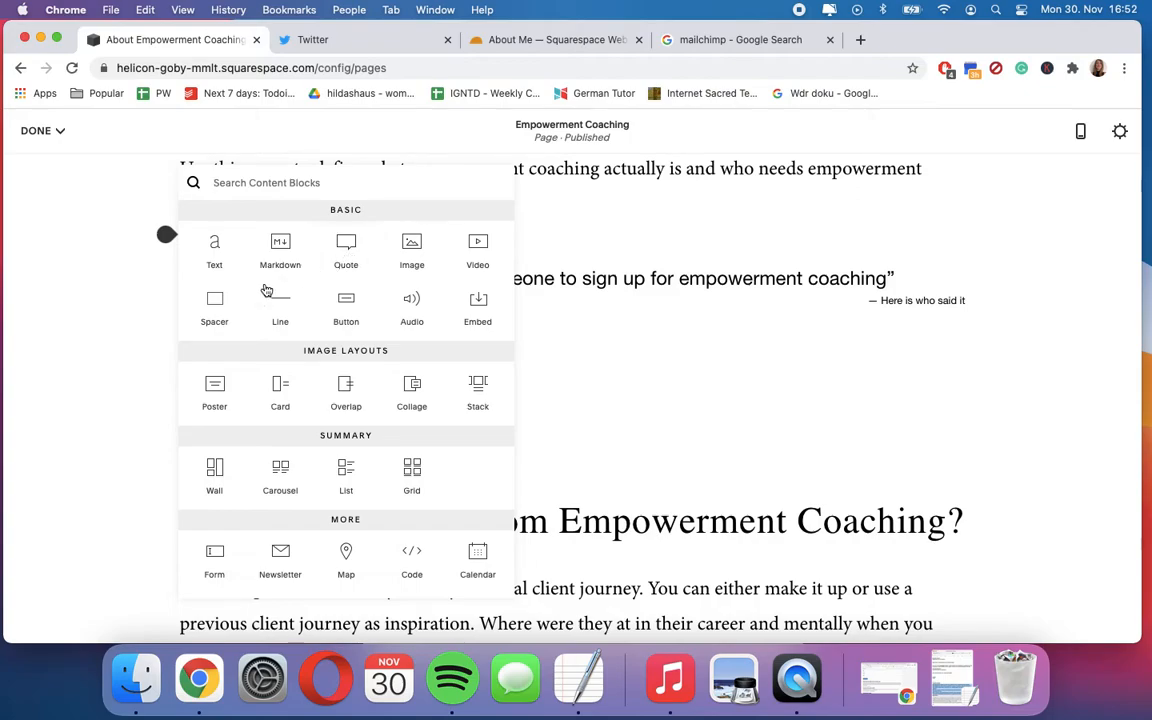
pyautogui.click(214, 320)
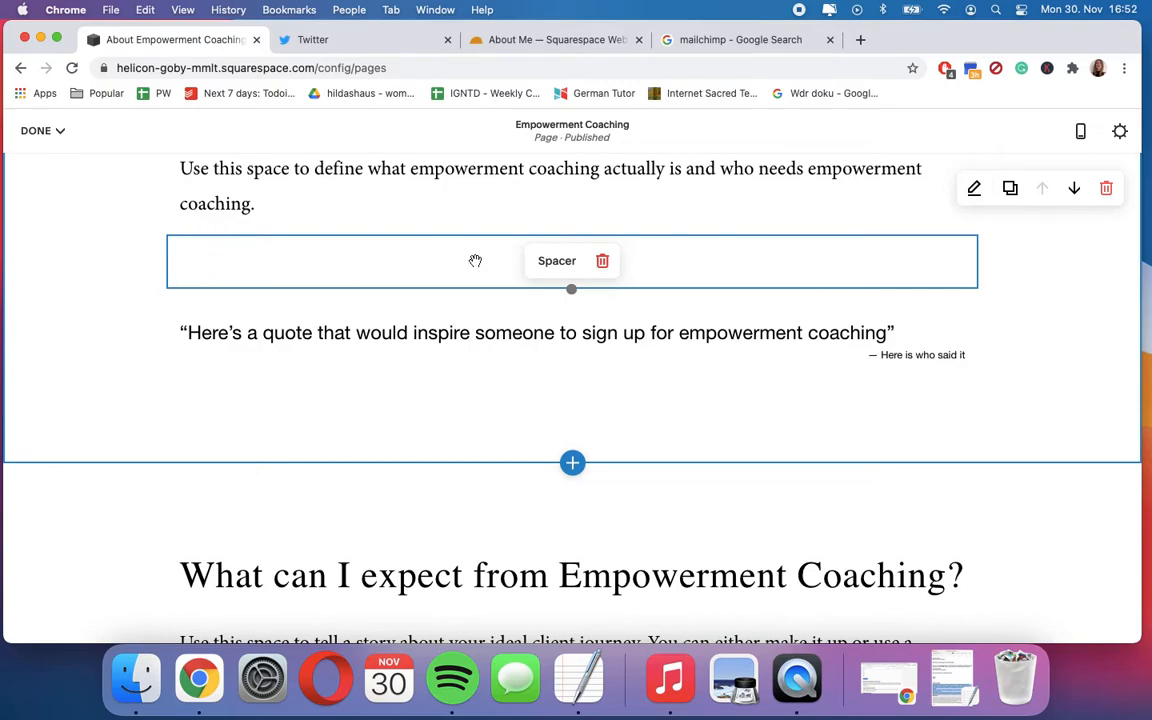
# - Move the spacer block beside the quote so the two share one row, and leave the content block list unused
pyautogui.moveTo(481, 319); pyautogui.dragTo(740, 345)
pyautogui.click(572, 238)
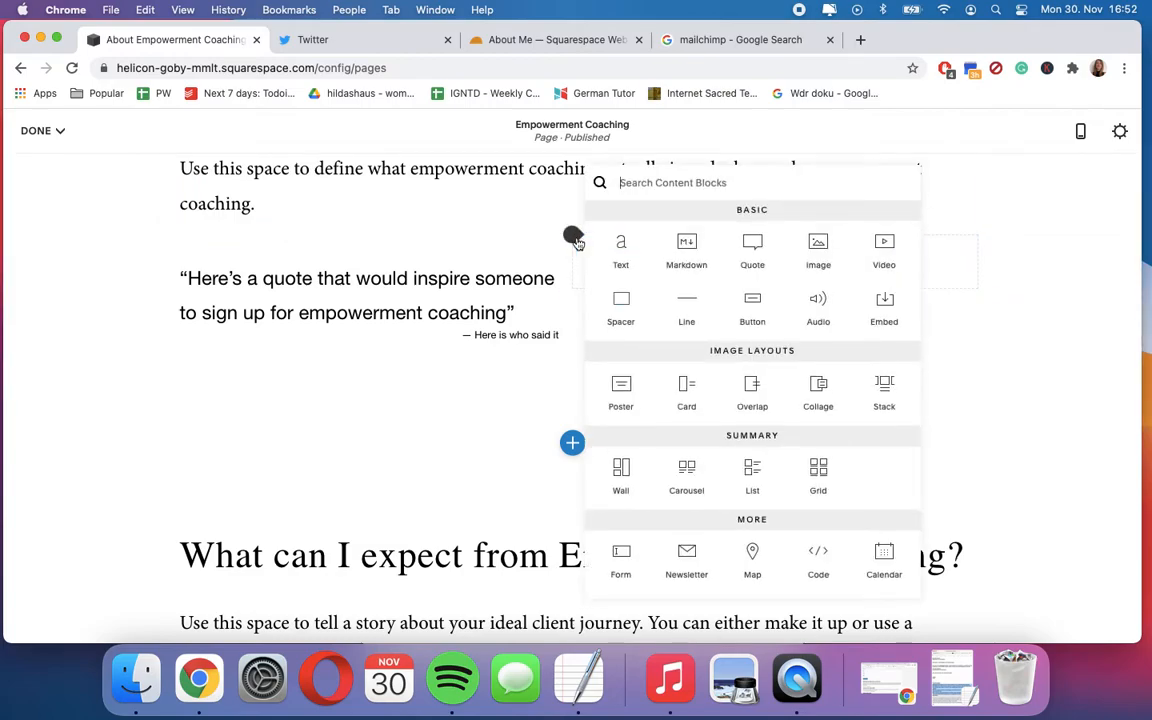
pyautogui.click(502, 200)
# - Move the spacer block below the quote and remove it from the section
pyautogui.moveTo(617, 260); pyautogui.dragTo(311, 347)
pyautogui.click(602, 359)
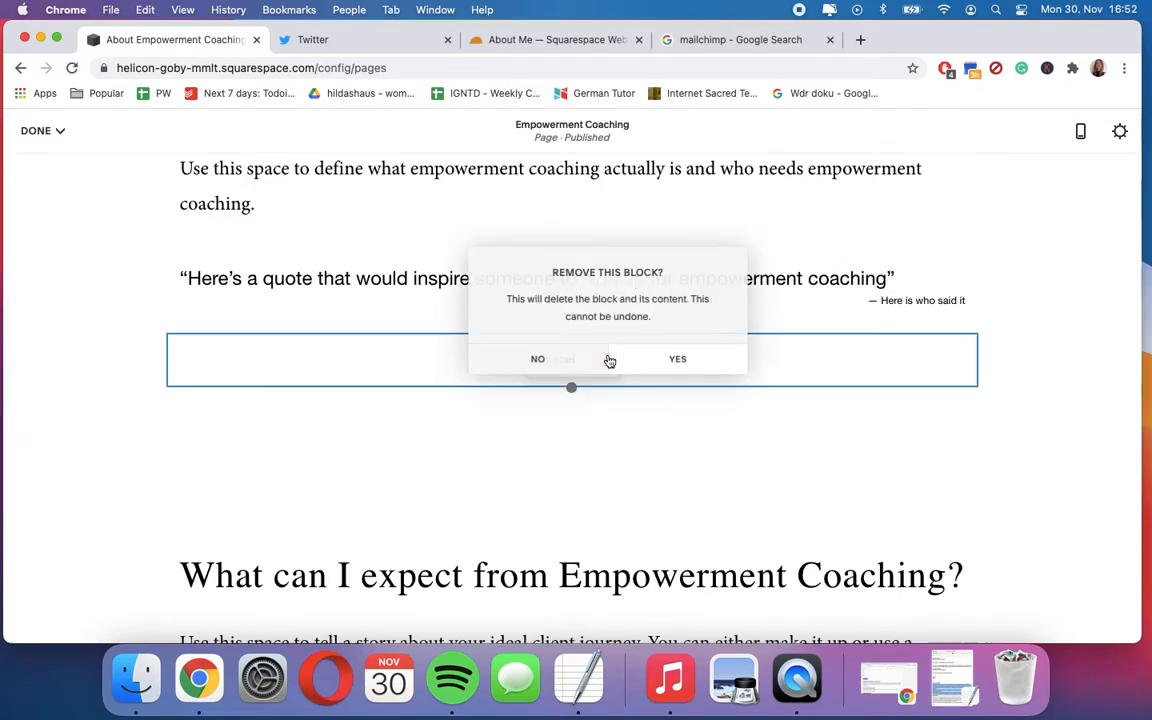
pyautogui.click(660, 363)
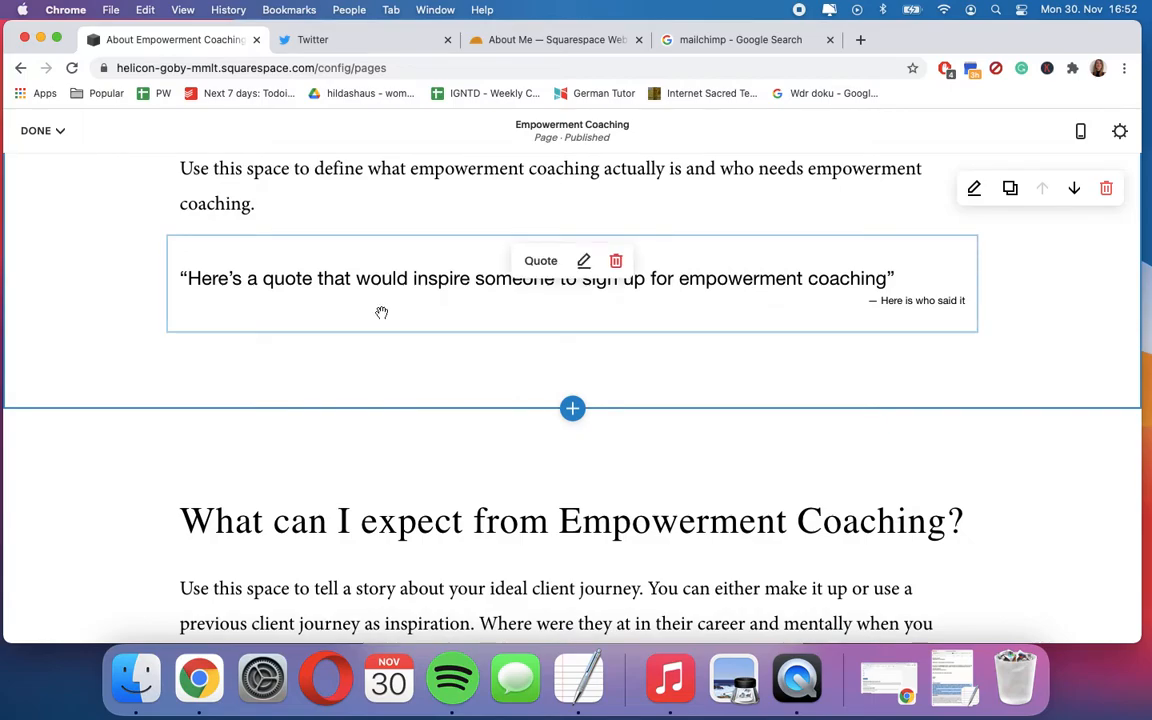
# - Insert a Line block directly below the quote in the About Empowerment Coaching section
pyautogui.scroll(3, 380, 314)
pyautogui.scroll(4, 380, 316)
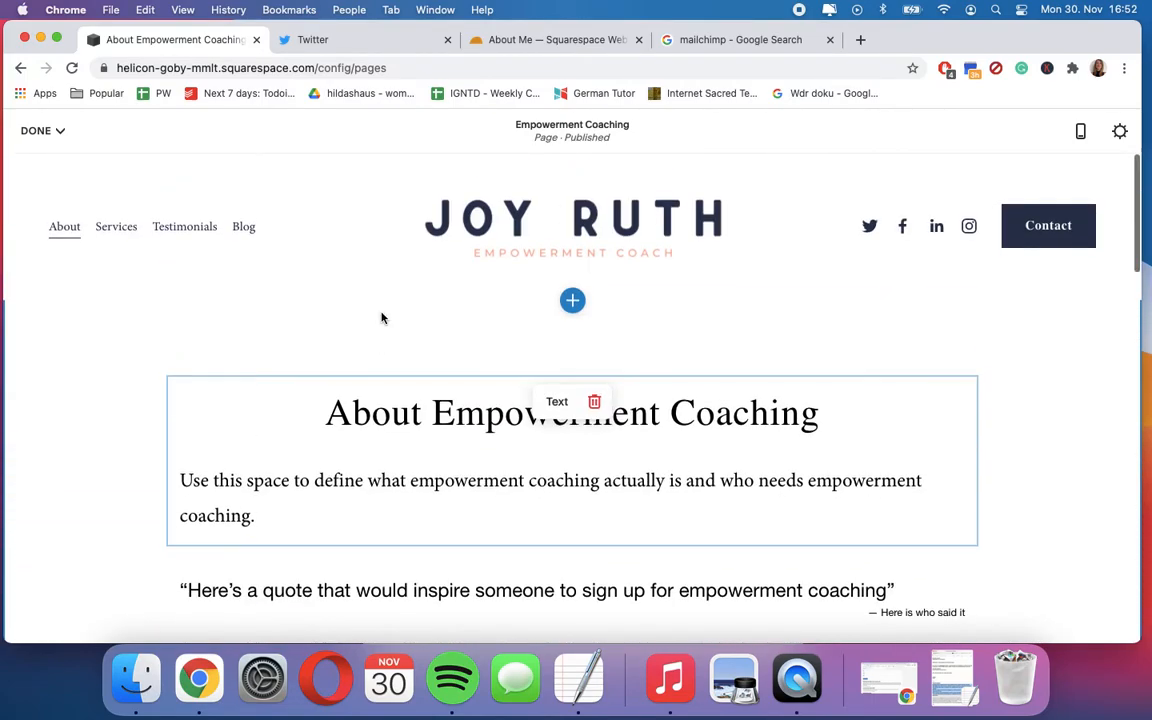
pyautogui.scroll(-4, 380, 316)
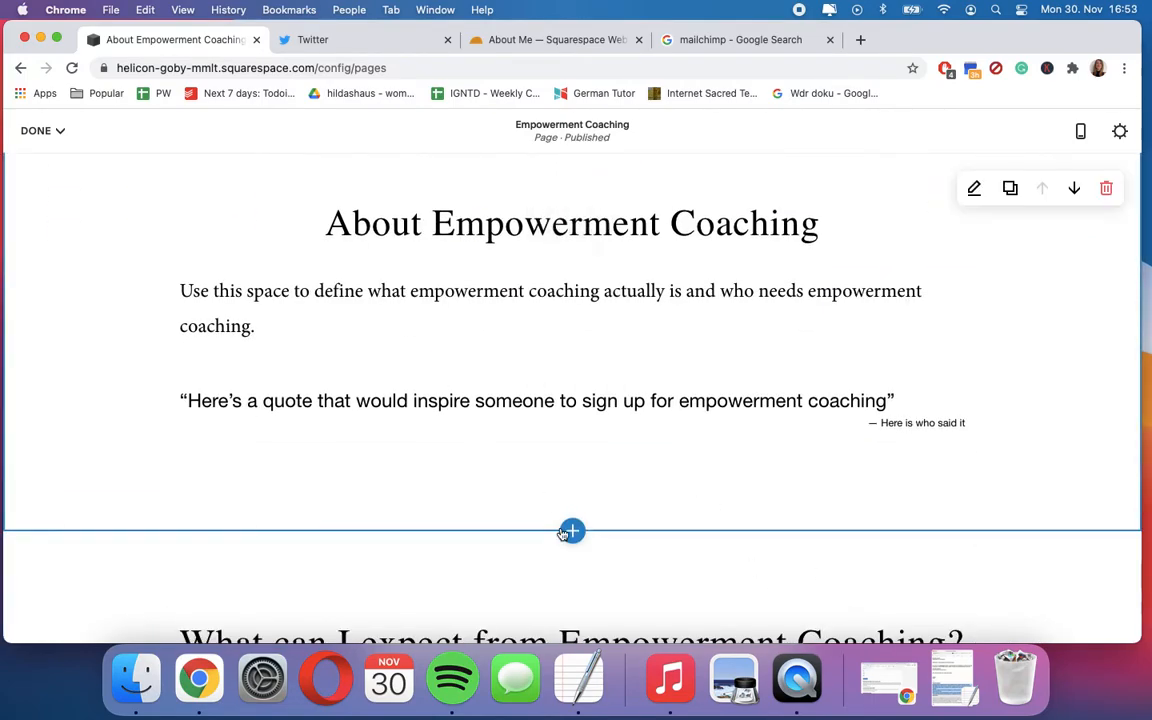
pyautogui.moveTo(226, 437); pyautogui.dragTo(168, 454)
pyautogui.click(168, 454)
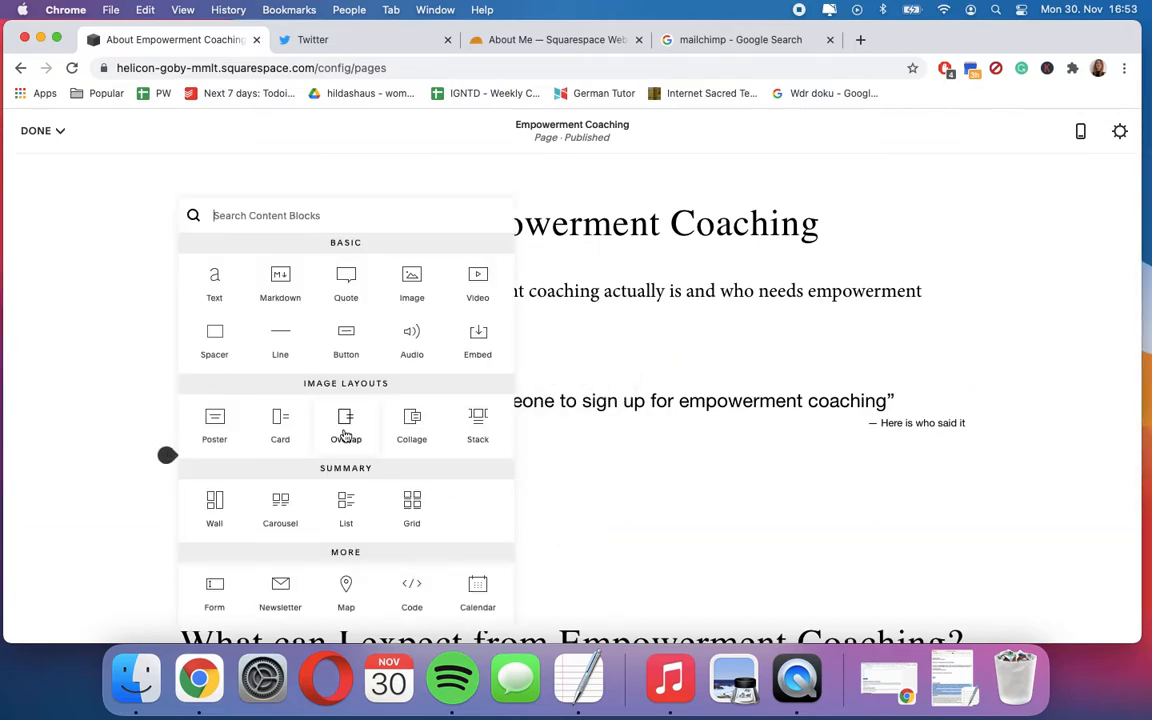
pyautogui.scroll(-2, 345, 433)
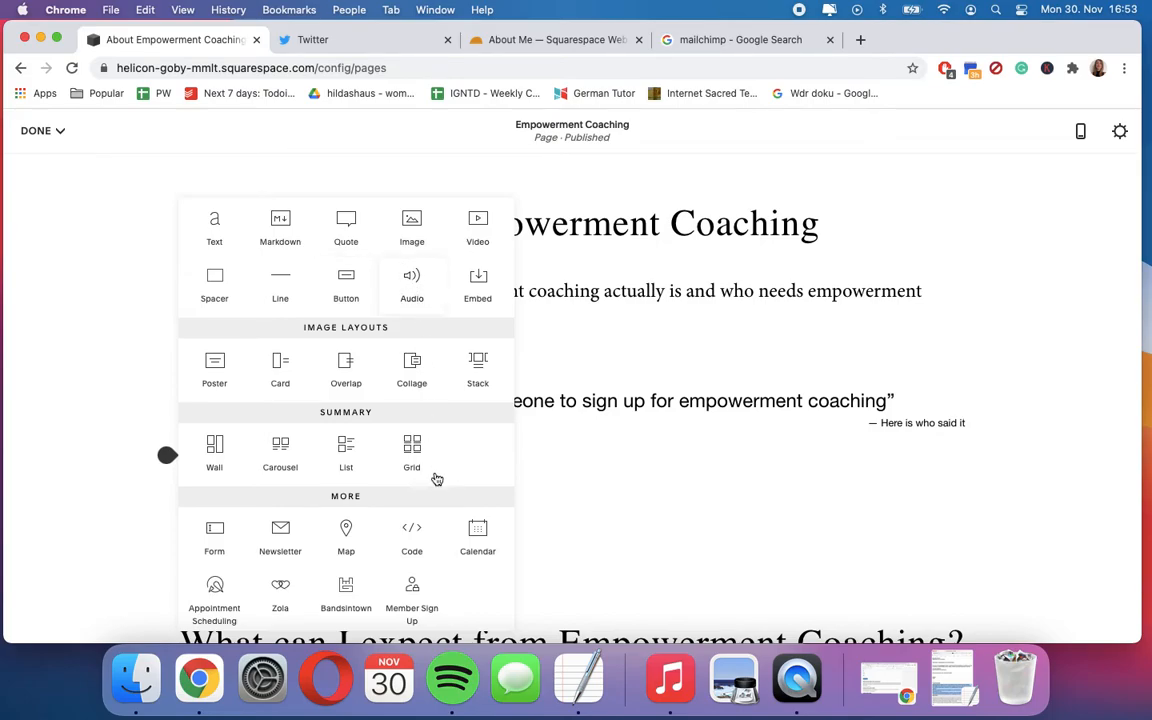
pyautogui.click(281, 287)
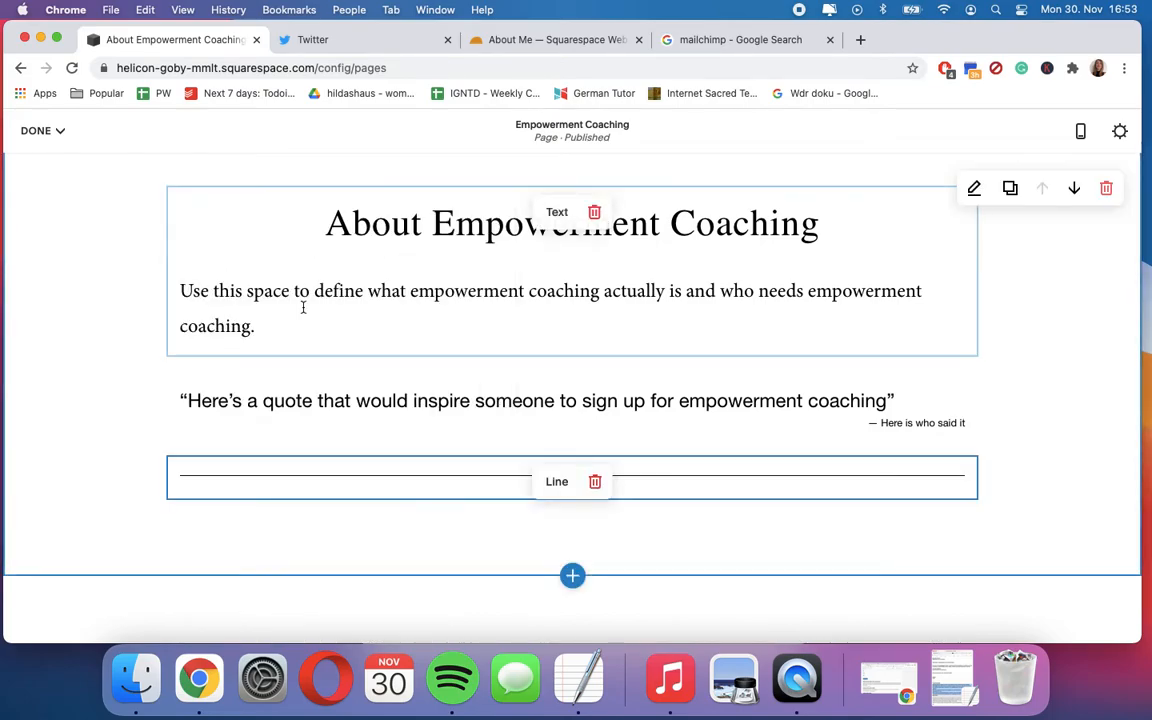
# - Review the section's blocks and open the introductory paragraph under the About Empowerment Coaching heading for text editing
pyautogui.scroll(-4, 405, 450)
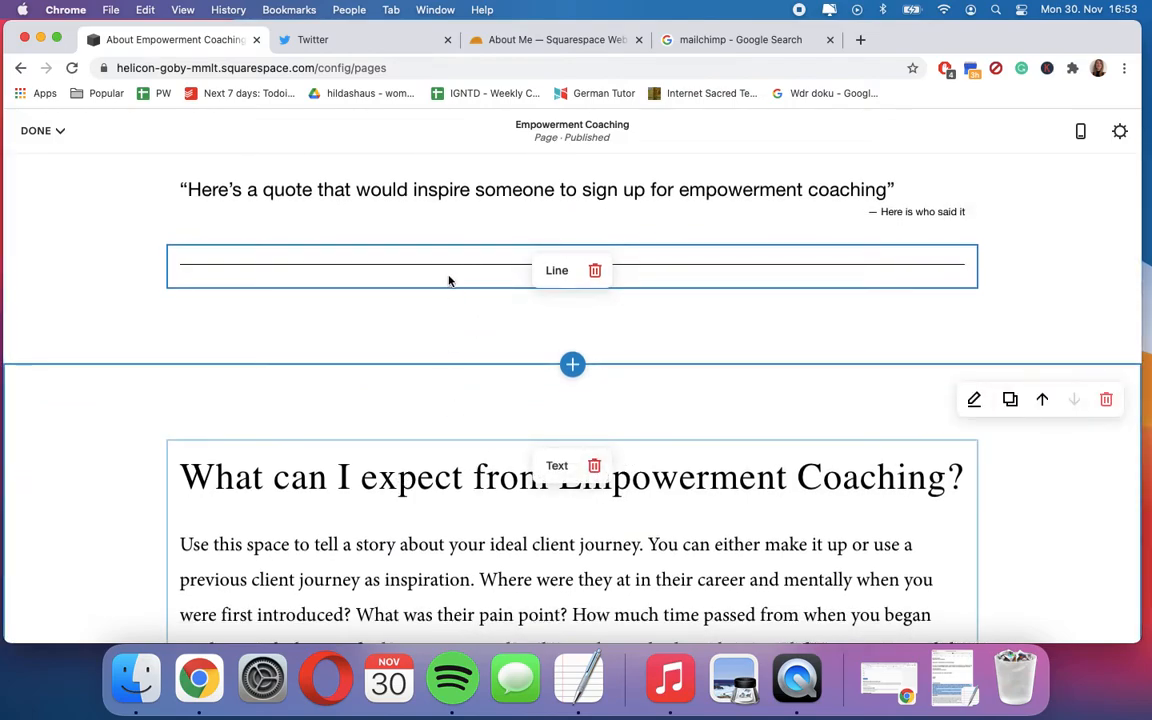
pyautogui.scroll(2, 442, 267)
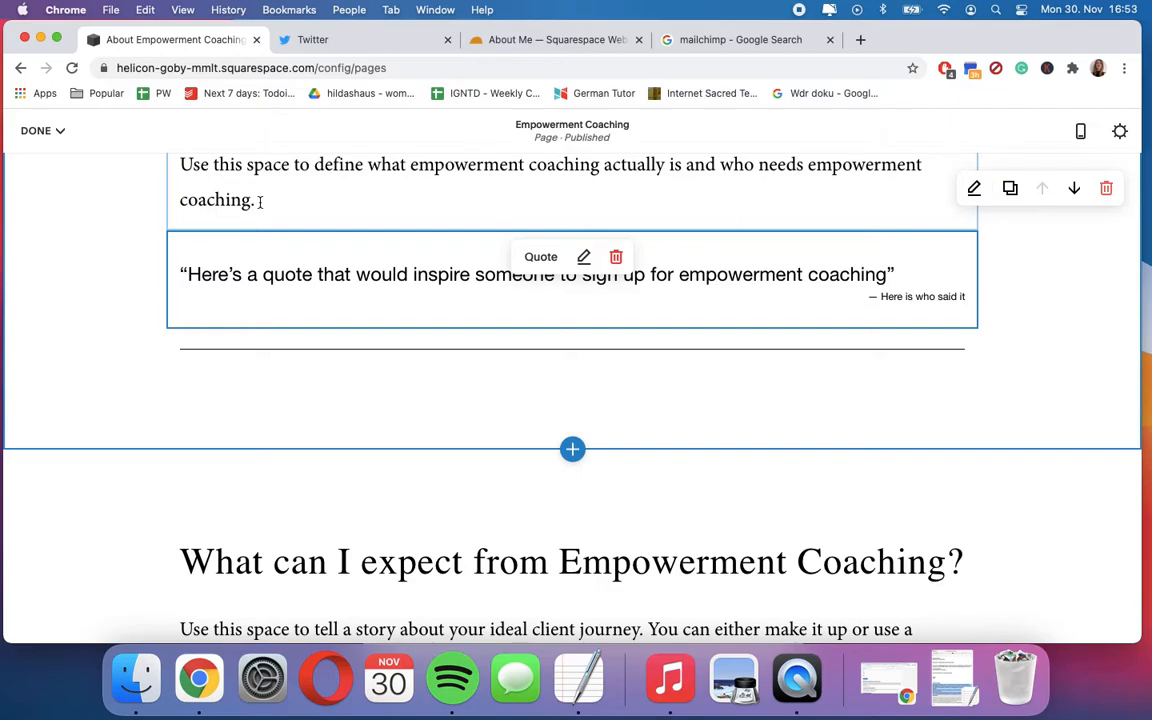
pyautogui.scroll(3, 155, 225)
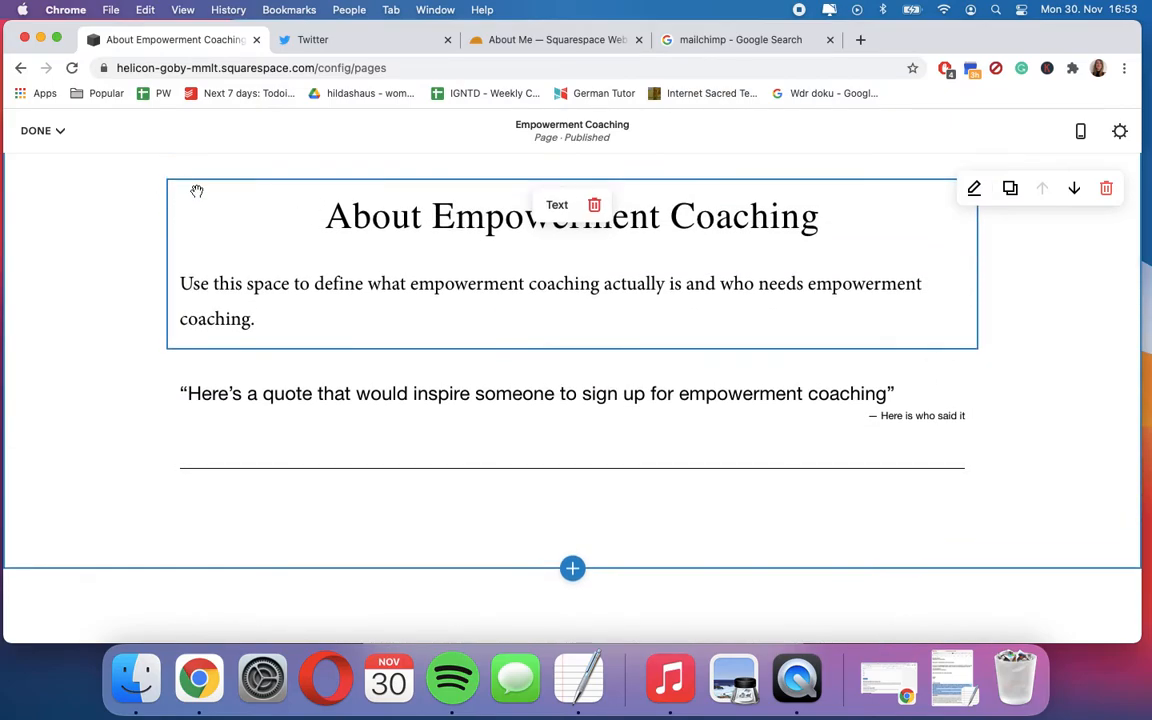
pyautogui.scroll(3, 190, 188)
pyautogui.click(234, 380)
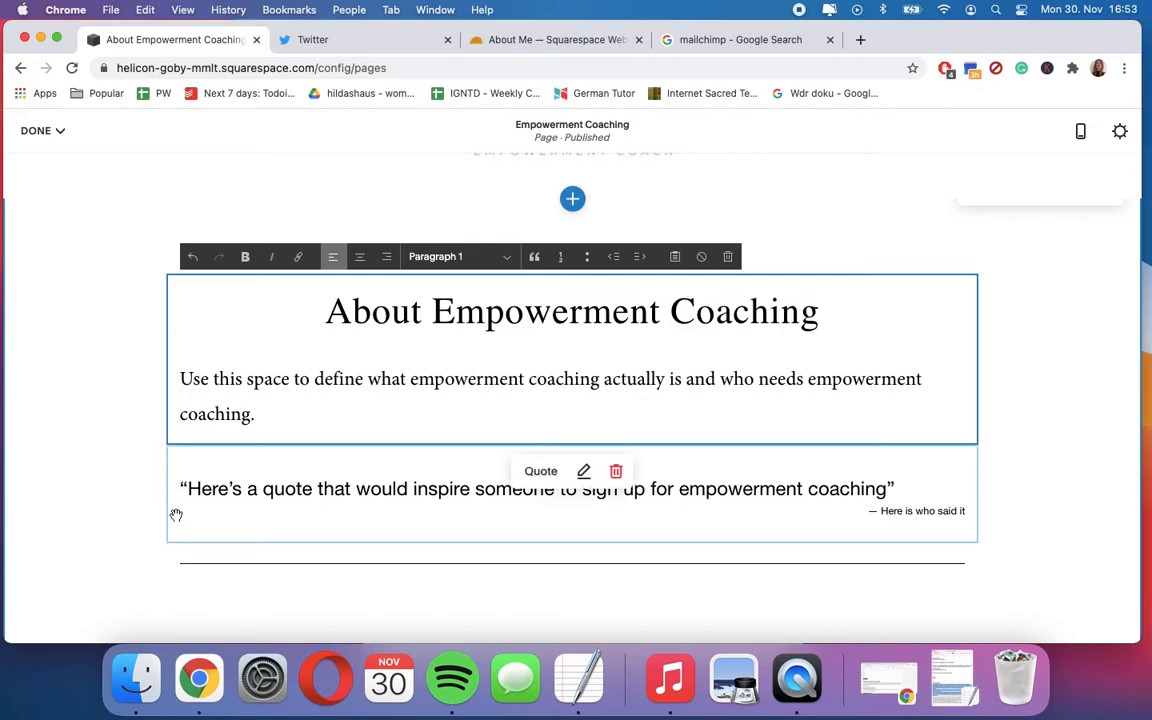
# - Remove the Line block below the quote and finish editing the Empowerment Coaching page
pyautogui.scroll(-4, 176, 515)
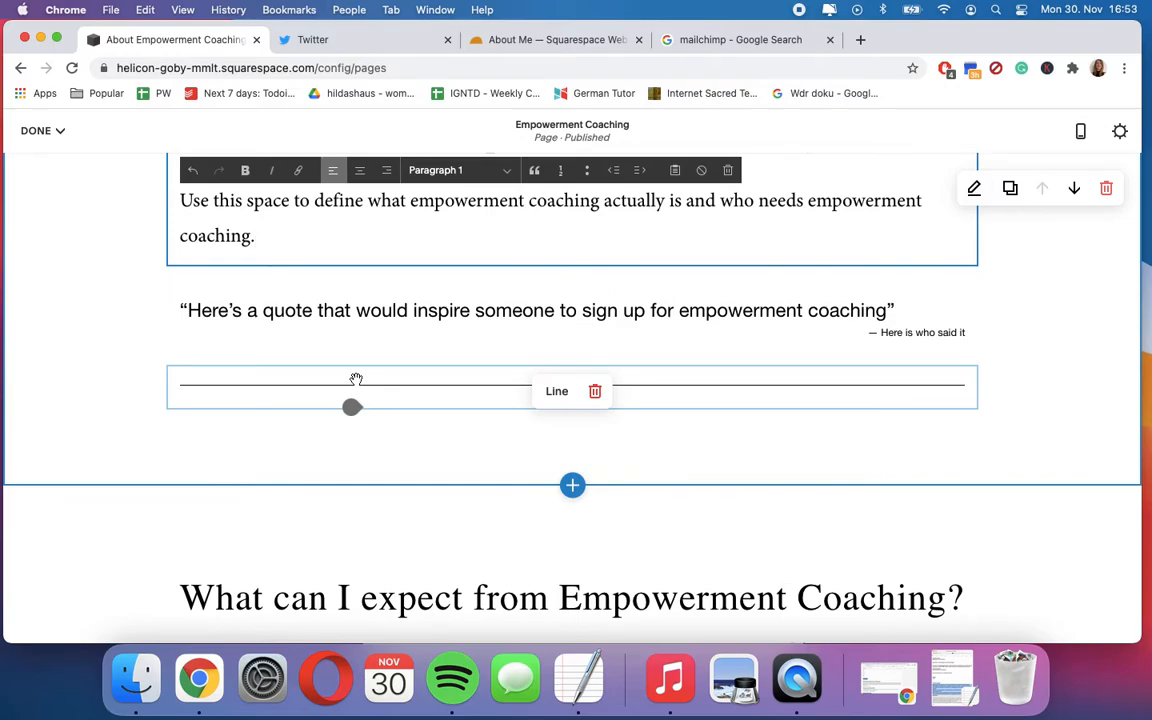
pyautogui.click(594, 391)
pyautogui.click(666, 396)
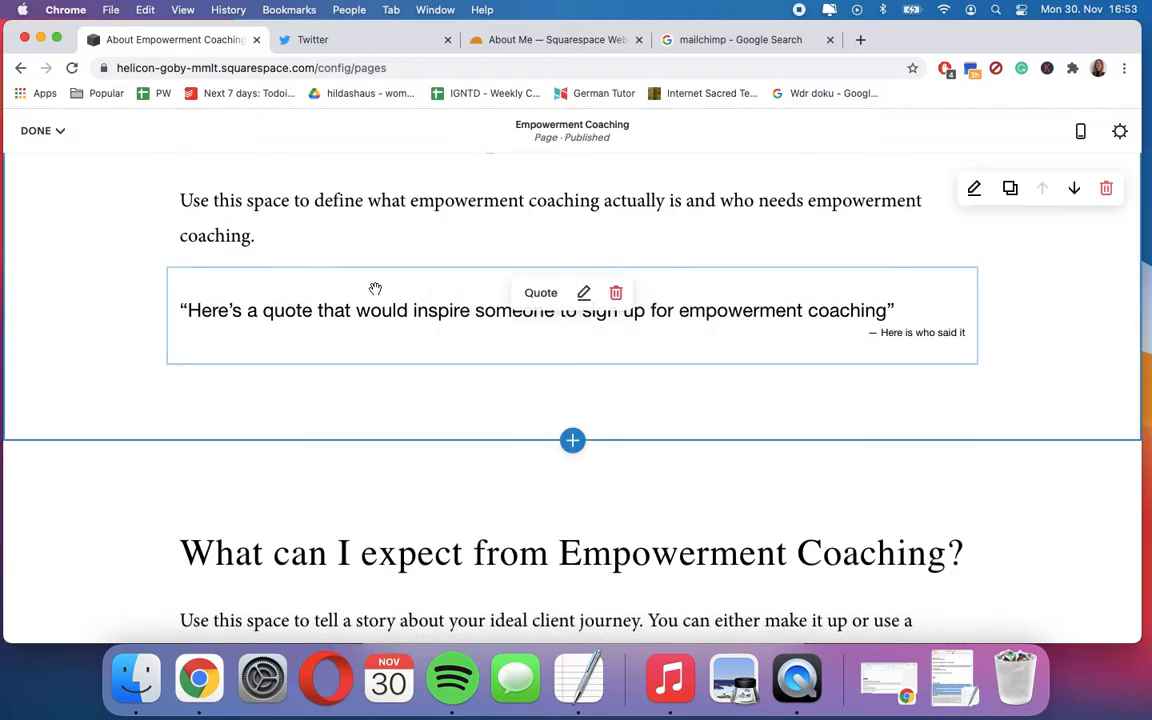
pyautogui.click(36, 131)
pyautogui.click(40, 162)
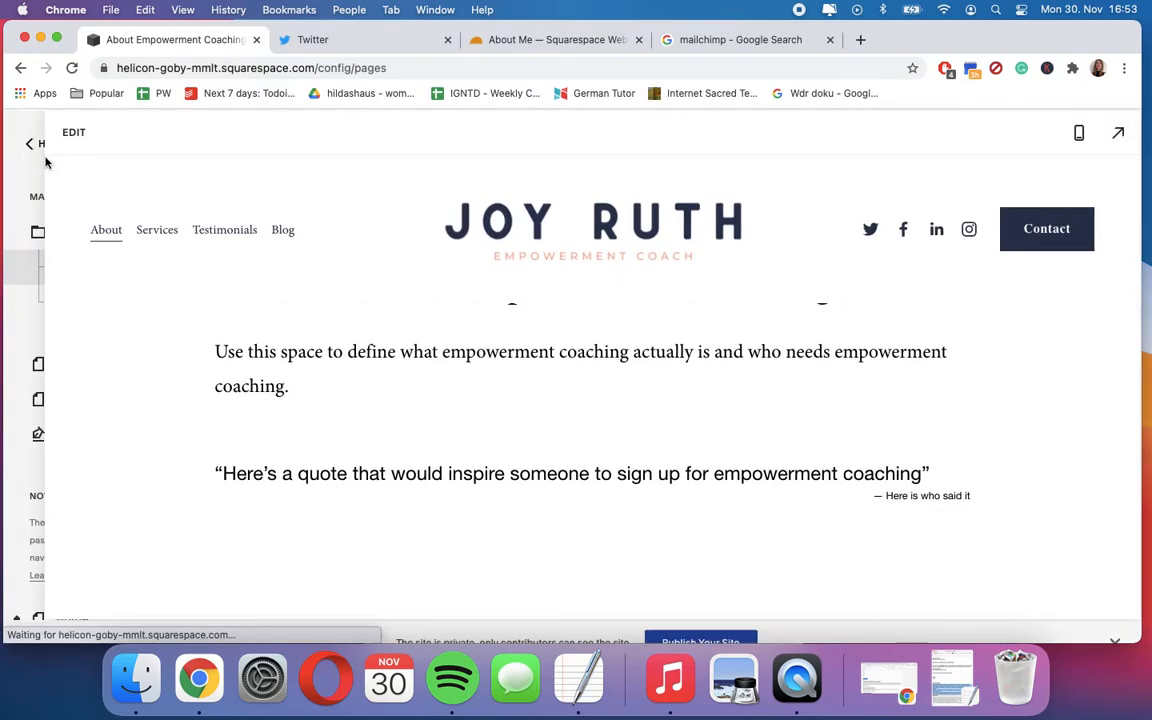
# - Start adding a page with a designer layout under Not Linked and browse the General layouts
pyautogui.scroll(-5, 140, 340)
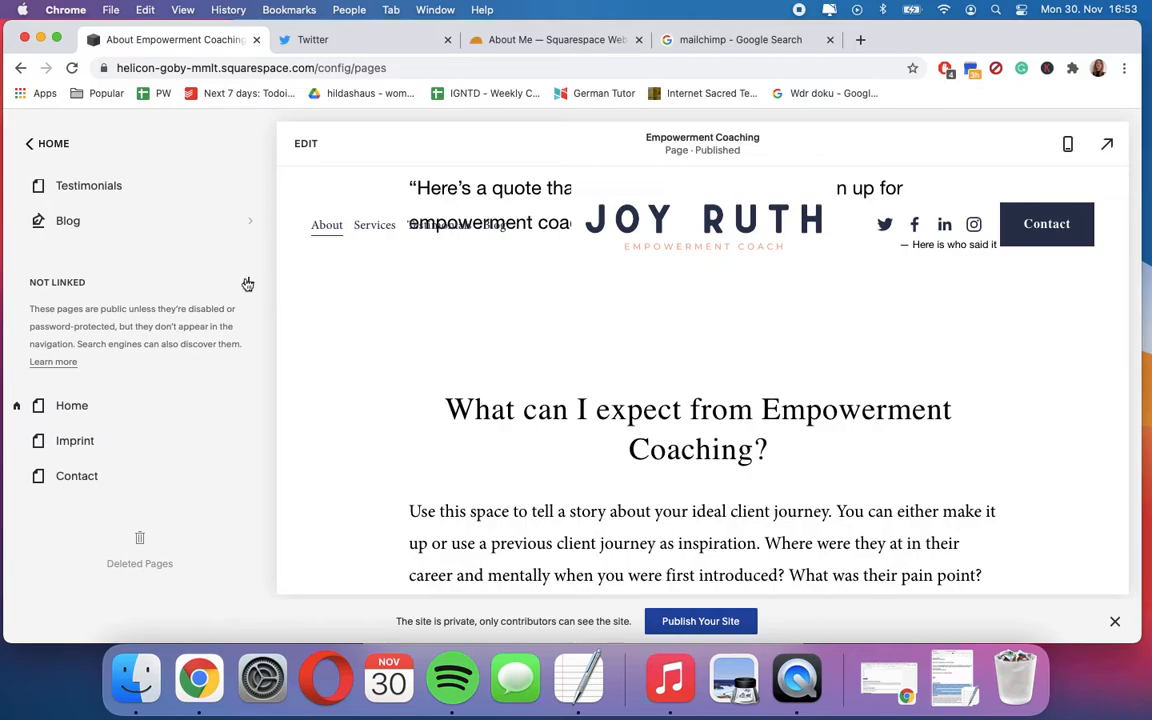
pyautogui.click(247, 284)
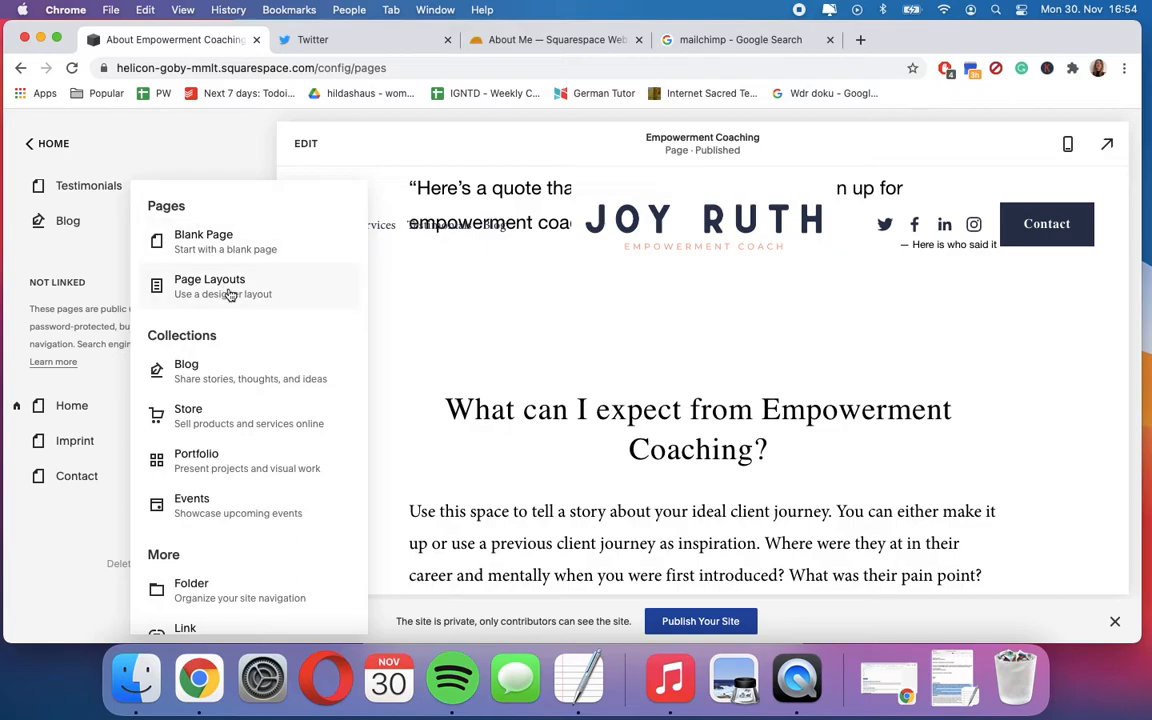
pyautogui.click(229, 294)
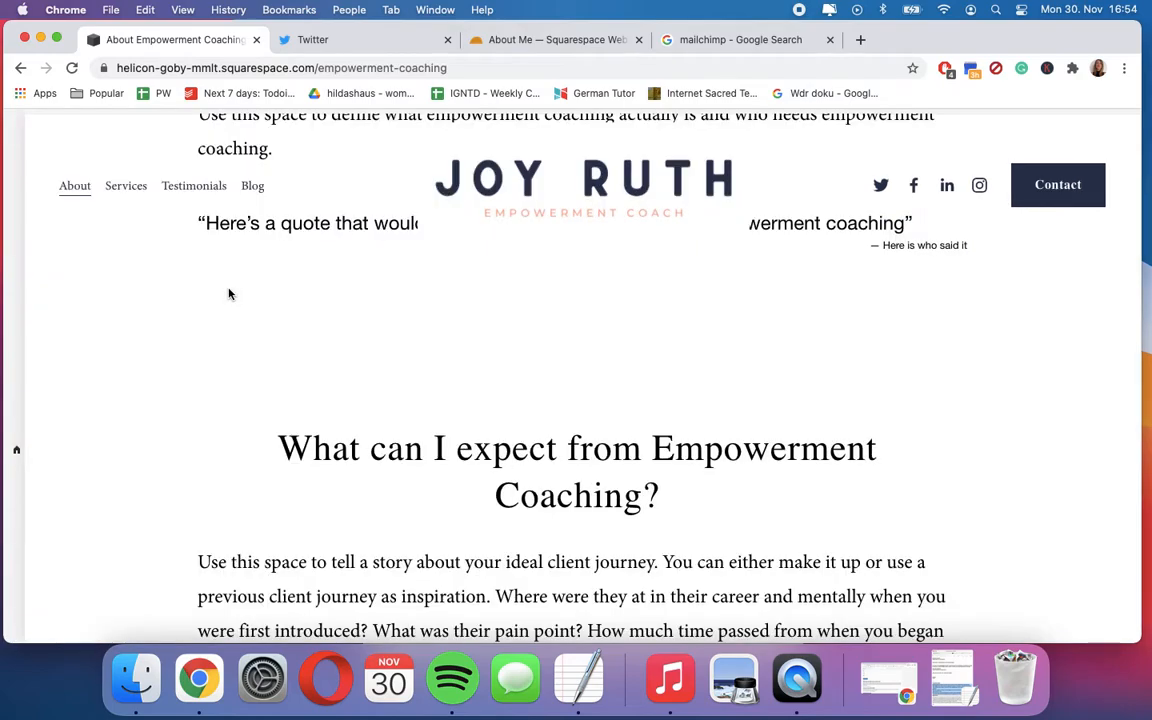
pyautogui.scroll(-5, 506, 499)
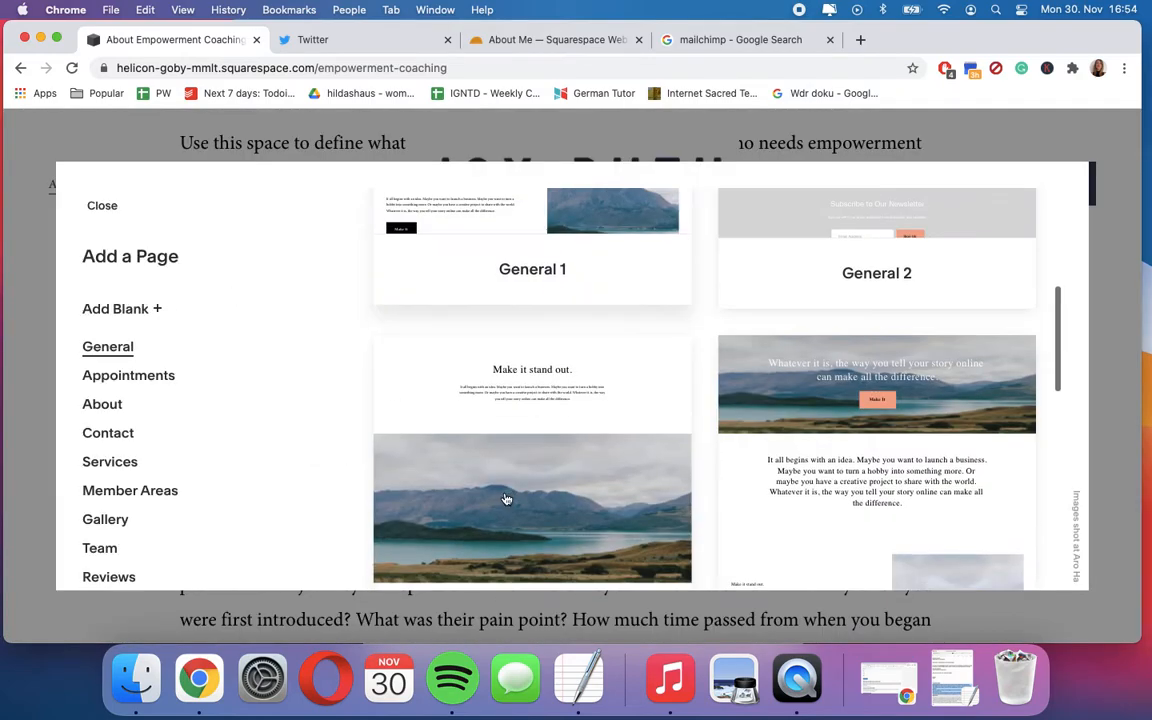
pyautogui.scroll(3, 506, 499)
pyautogui.scroll(-6, 506, 499)
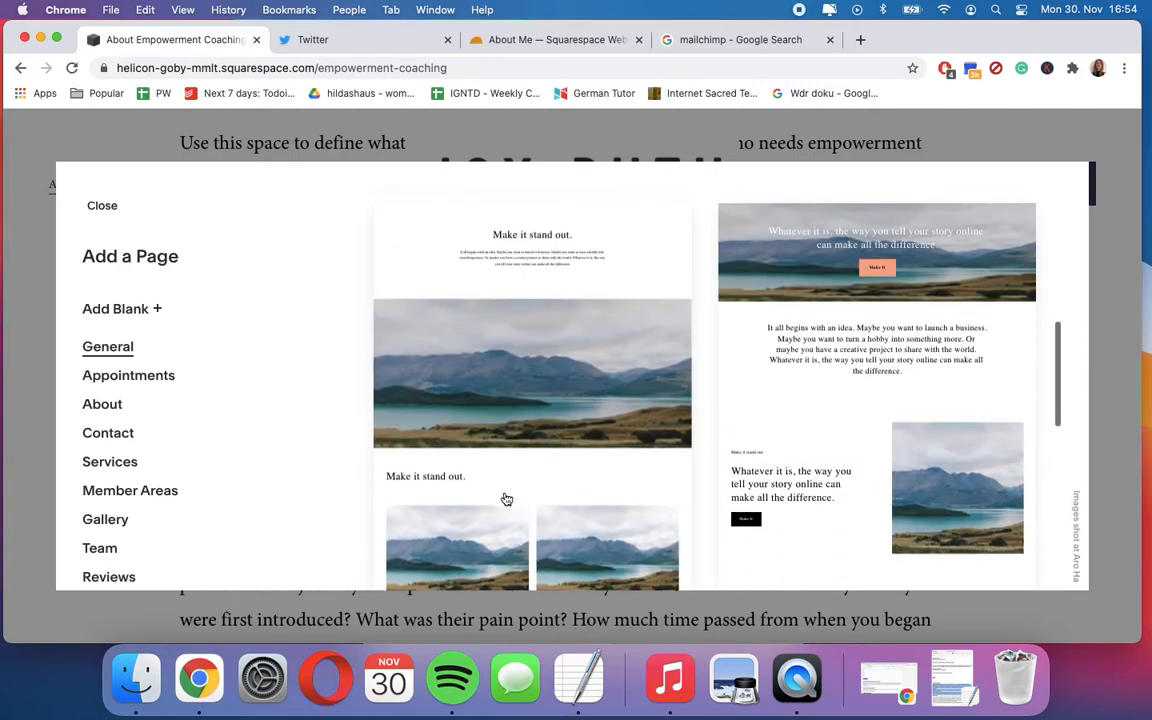
# - Add a page from the first Member Areas layout, keeping its default name
pyautogui.click(127, 491)
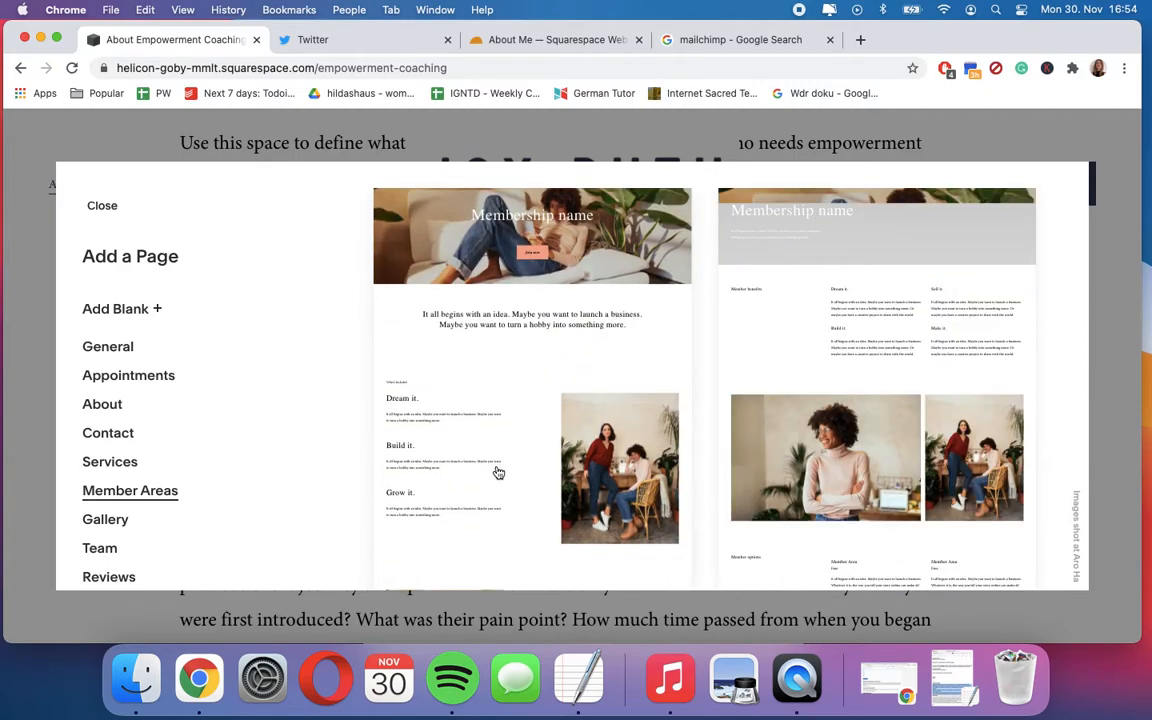
pyautogui.scroll(-5, 496, 470)
pyautogui.scroll(5, 498, 472)
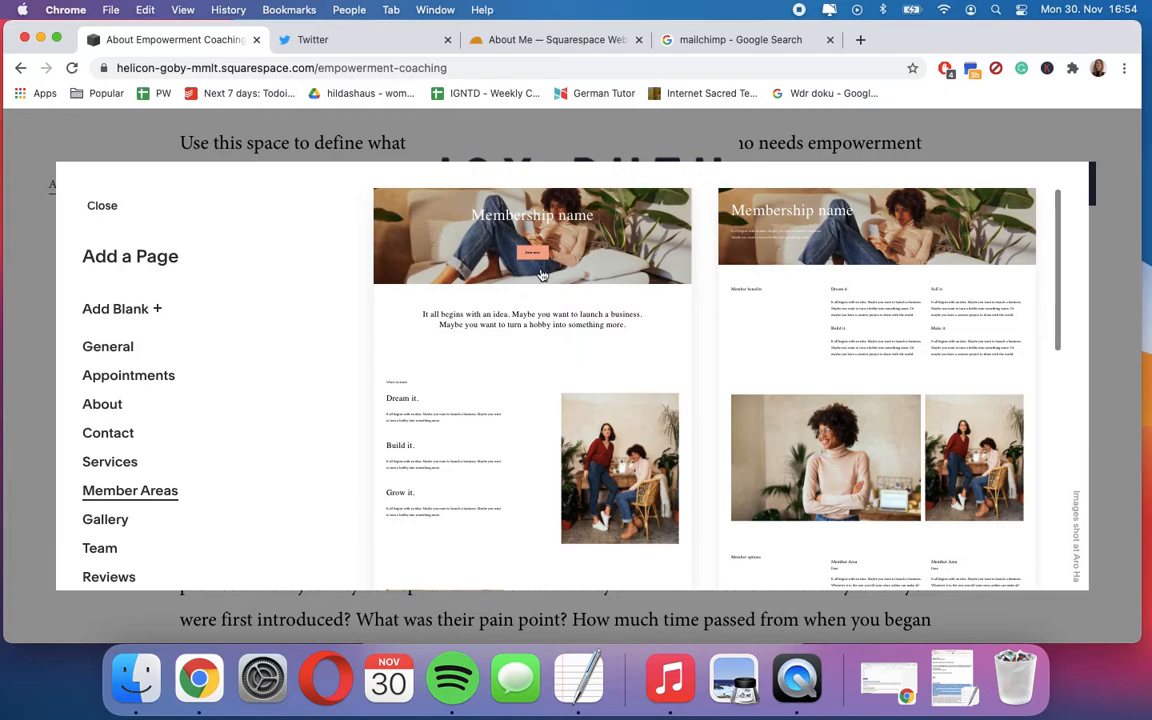
pyautogui.press('Escape')
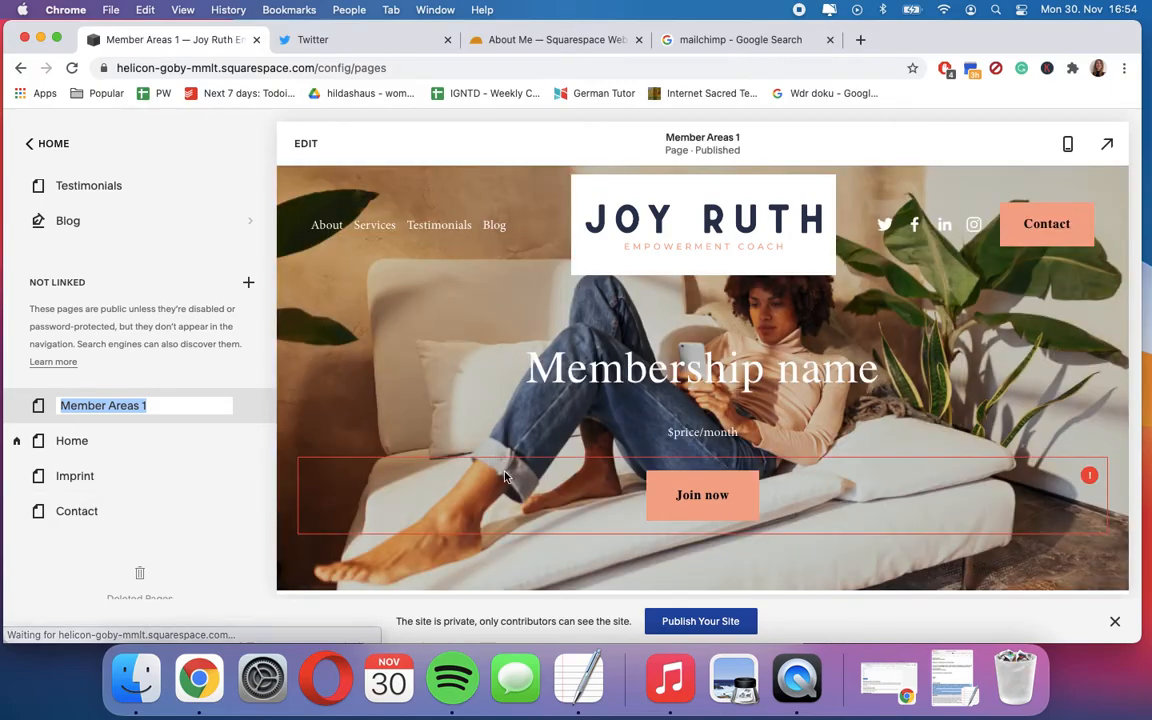
pyautogui.scroll(-5, 498, 486)
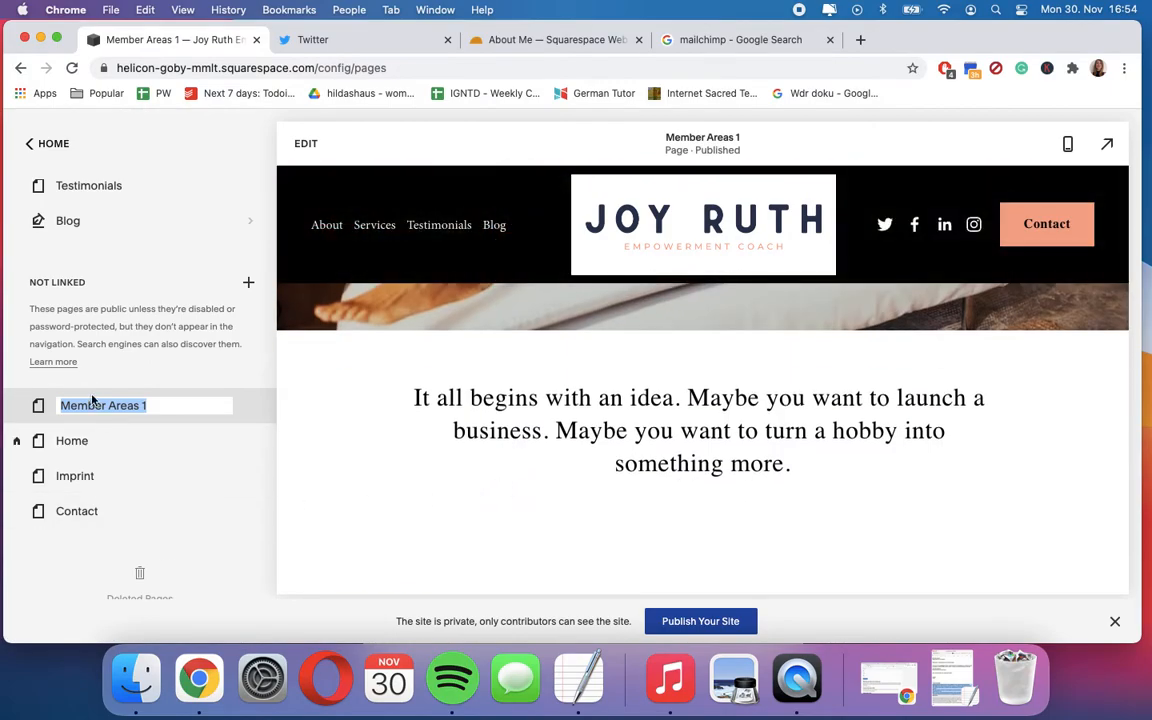
pyautogui.click(158, 378)
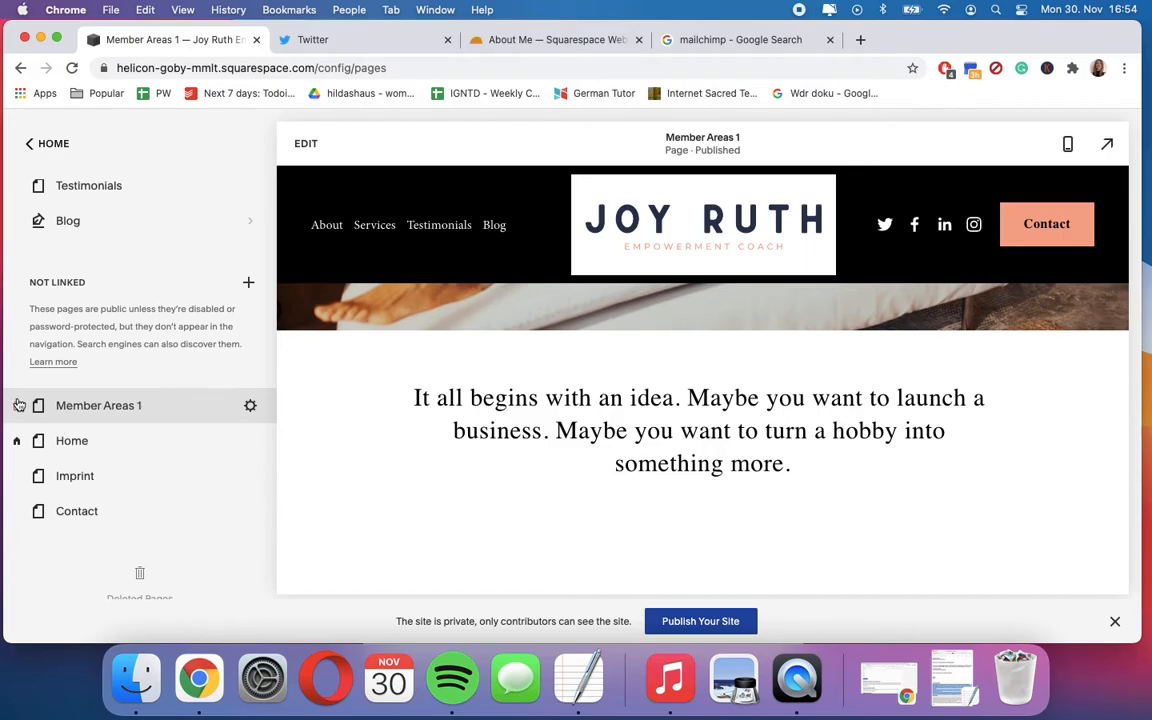
# - Check the page list in the site navigation and open the Member Areas 1 page for editing
pyautogui.scroll(4, 60, 395)
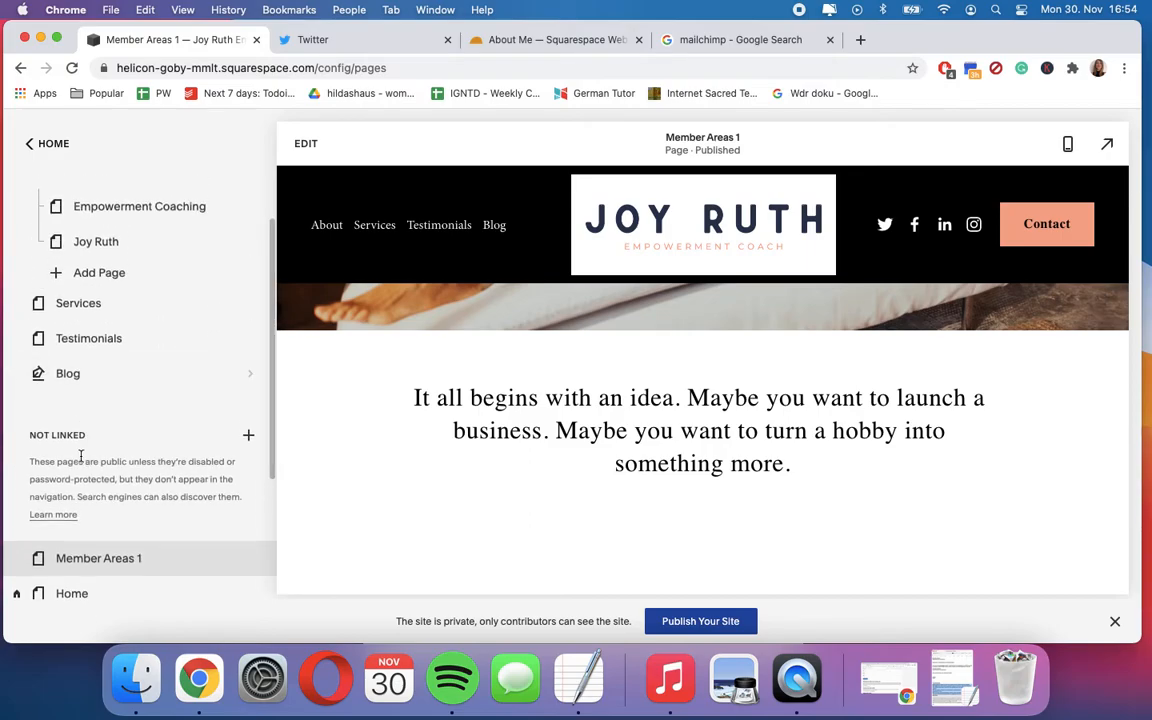
pyautogui.scroll(1, 117, 498)
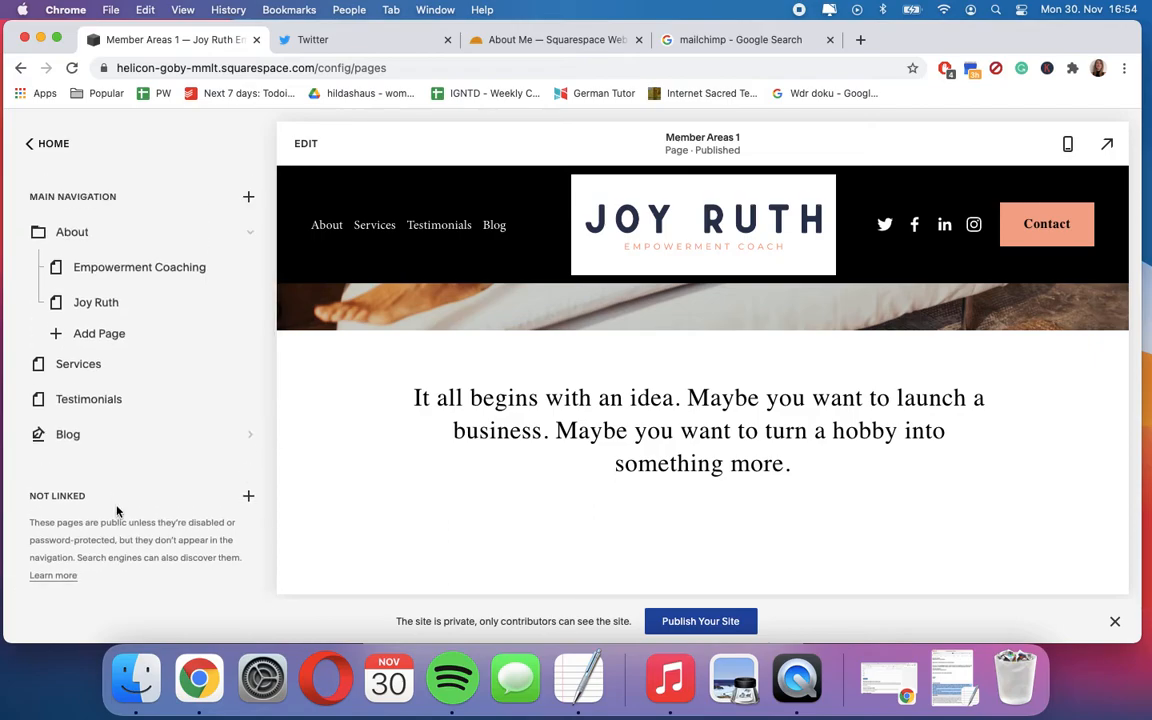
pyautogui.scroll(-5, 90, 522)
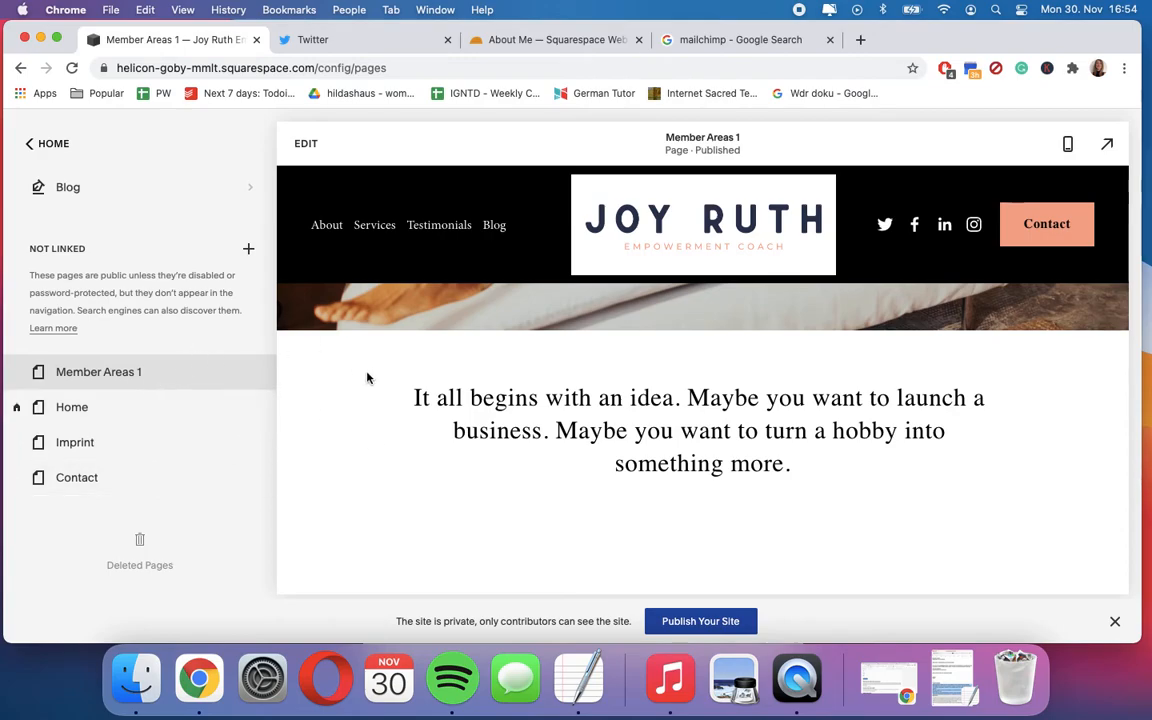
pyautogui.scroll(3, 366, 365)
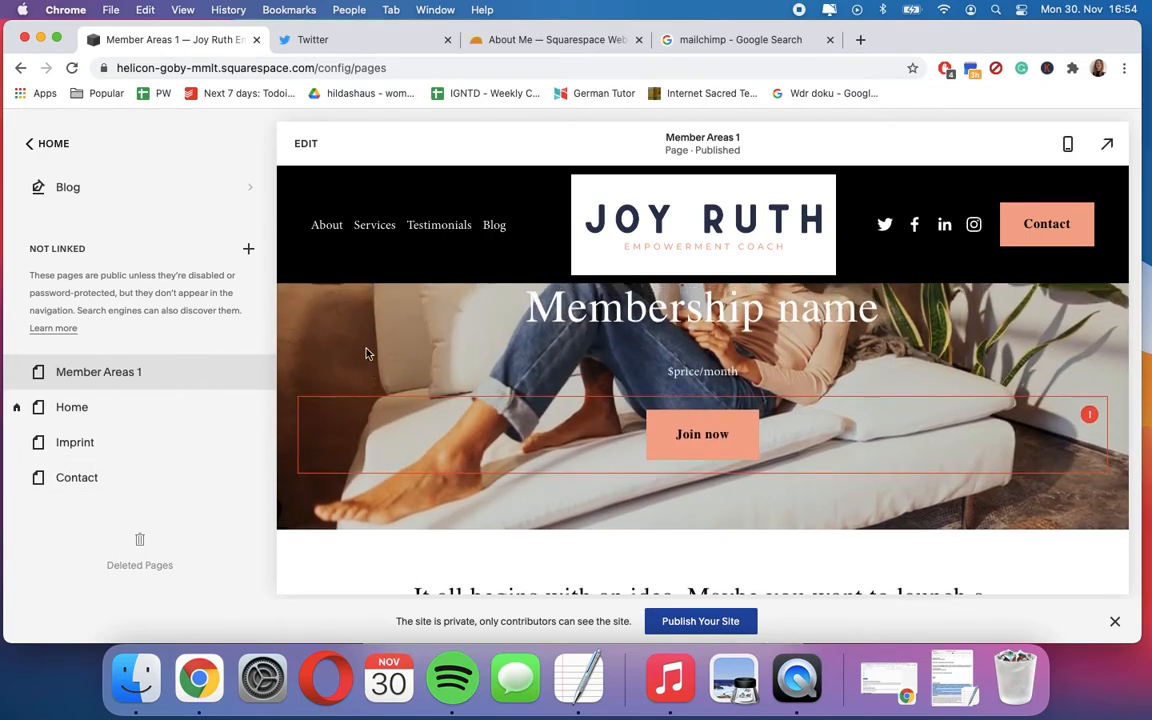
pyautogui.click(306, 145)
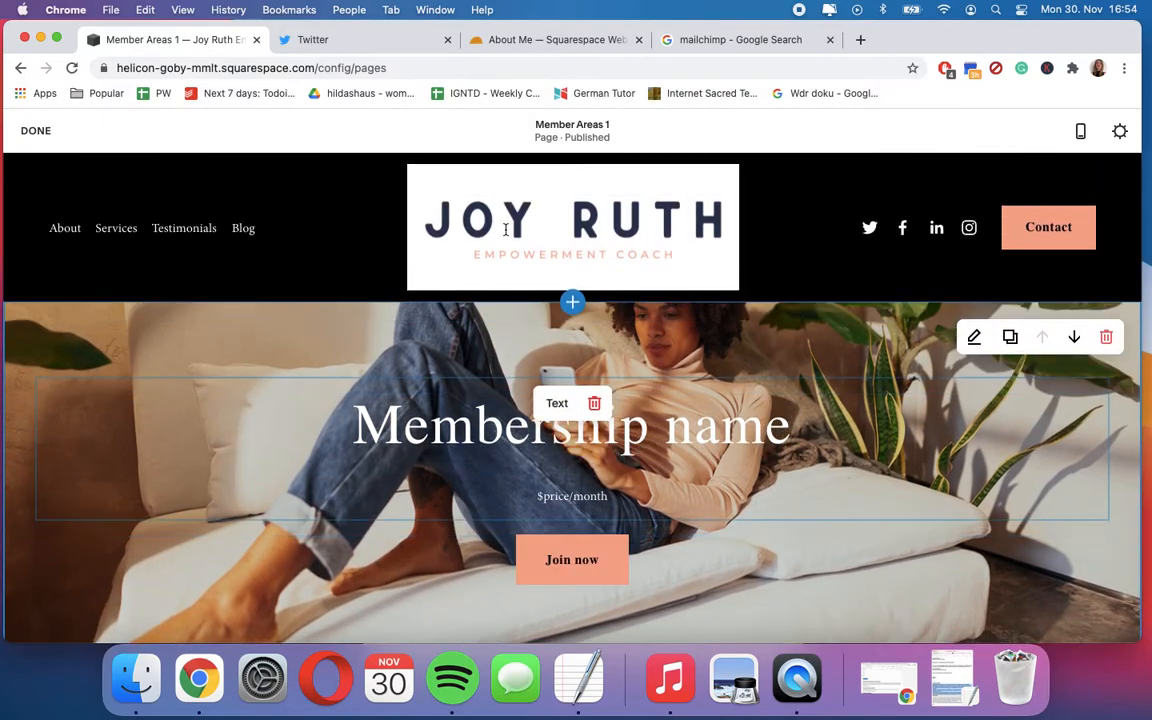
# - Delete the background image from the Membership name section at the start of the Member Areas 1 page
pyautogui.scroll(-4, 466, 432)
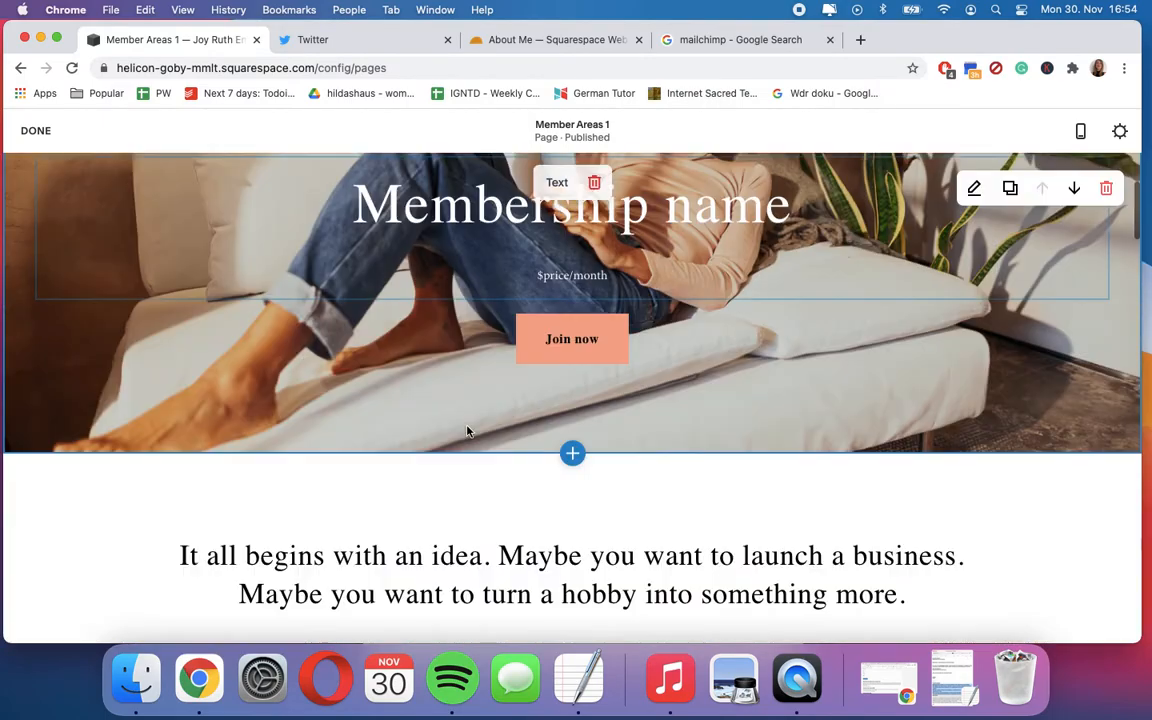
pyautogui.scroll(3, 700, 340)
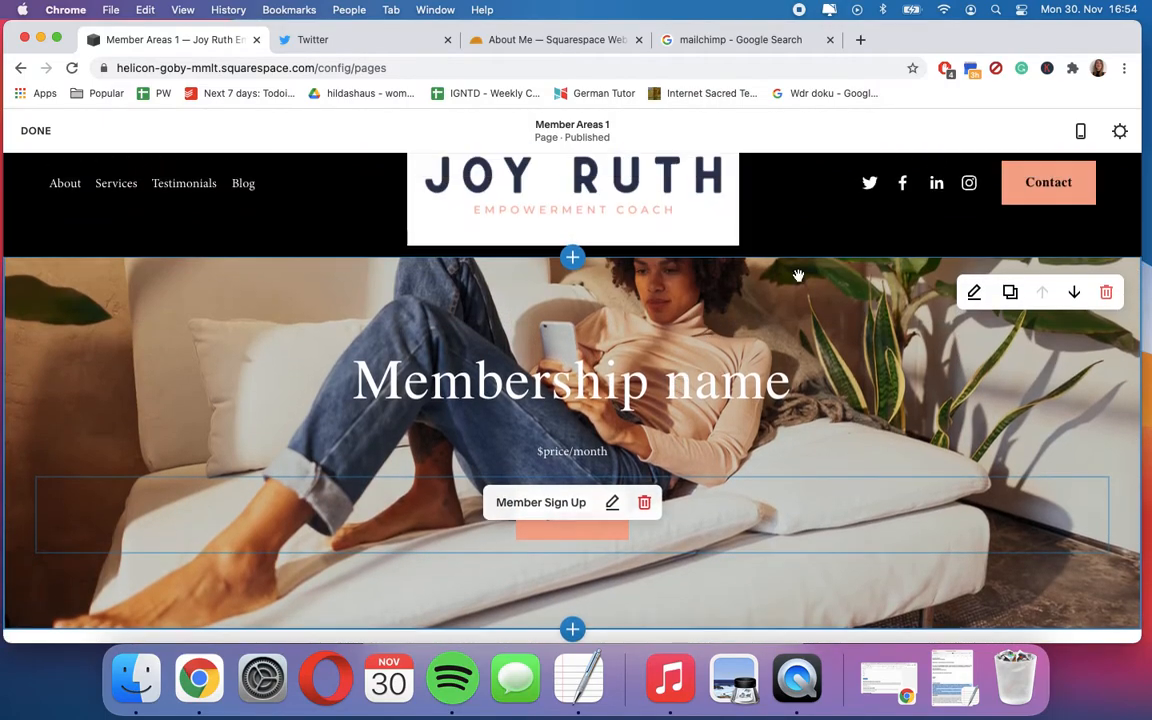
pyautogui.click(974, 293)
pyautogui.click(978, 255)
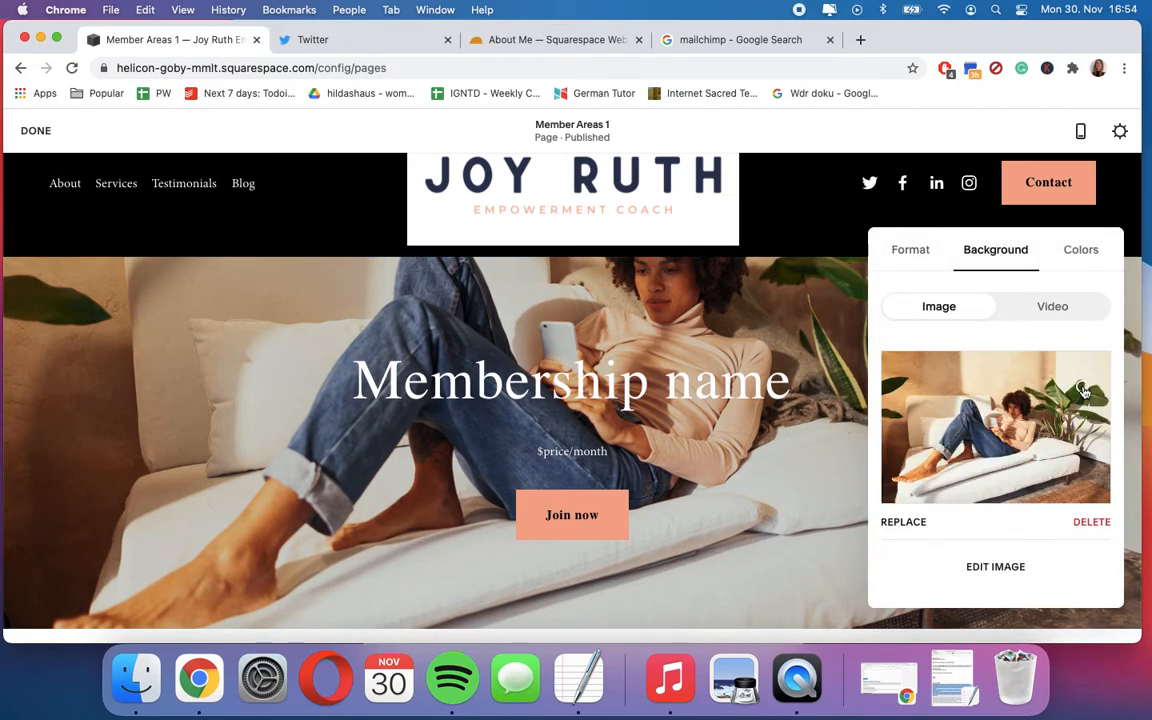
pyautogui.click(1090, 523)
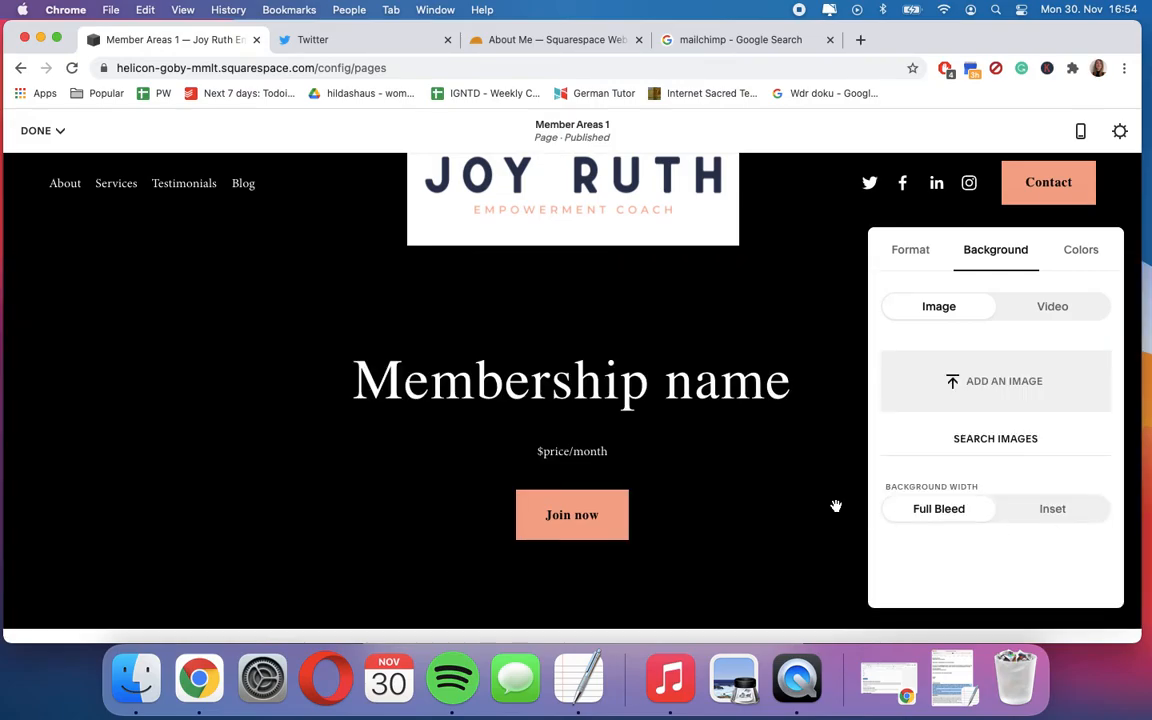
# - Apply the Accent Dark color theme to the Membership name section
pyautogui.scroll(-5, 820, 500)
pyautogui.scroll(3, 820, 500)
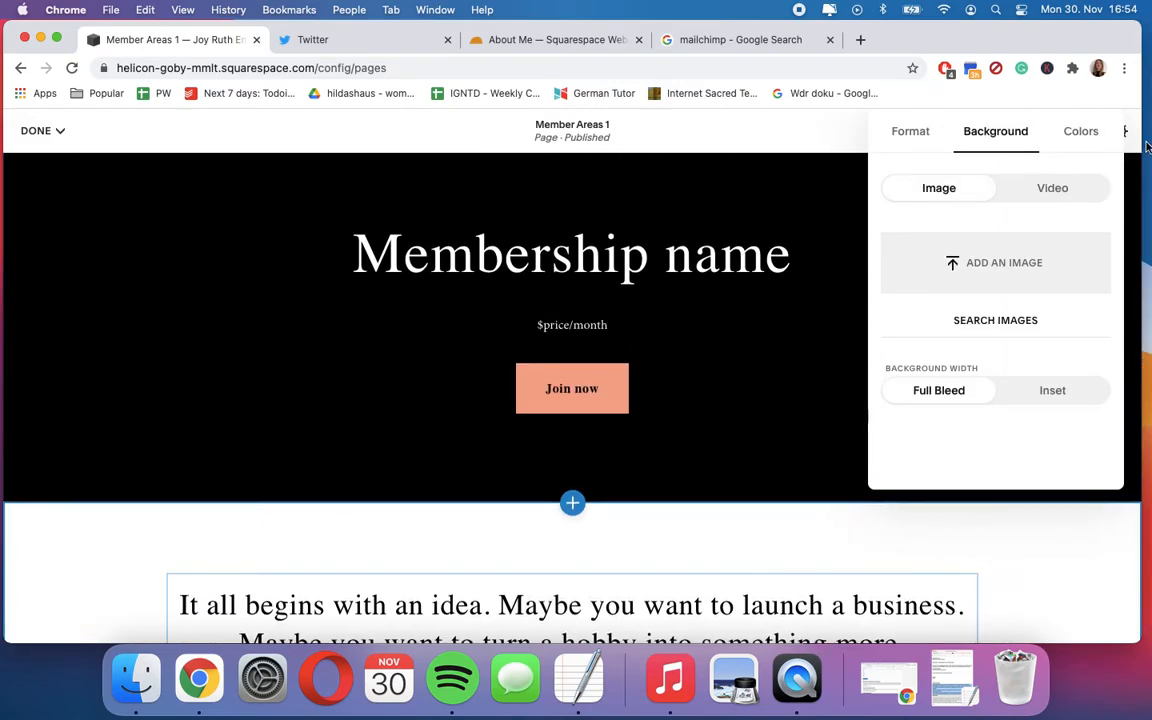
pyautogui.click(1085, 135)
pyautogui.scroll(-3, 1005, 400)
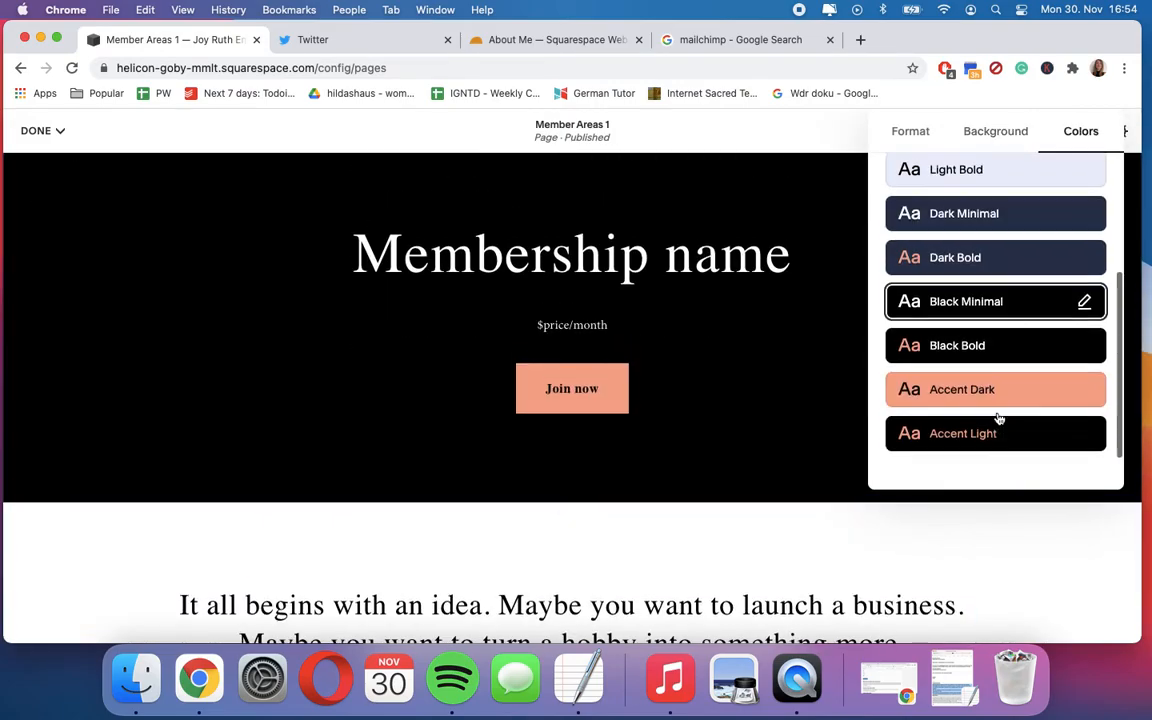
pyautogui.click(978, 392)
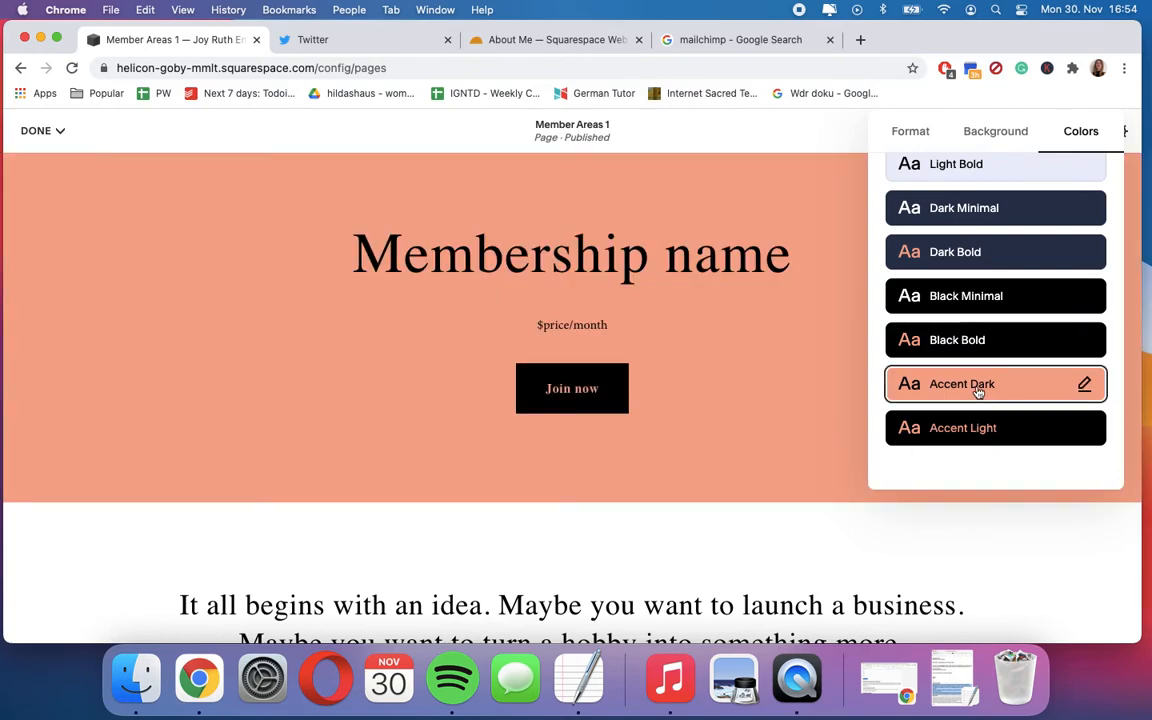
# - Set the Membership name section's color theme to Light Minimal and close the section settings
pyautogui.scroll(2, 786, 379)
pyautogui.scroll(4, 977, 303)
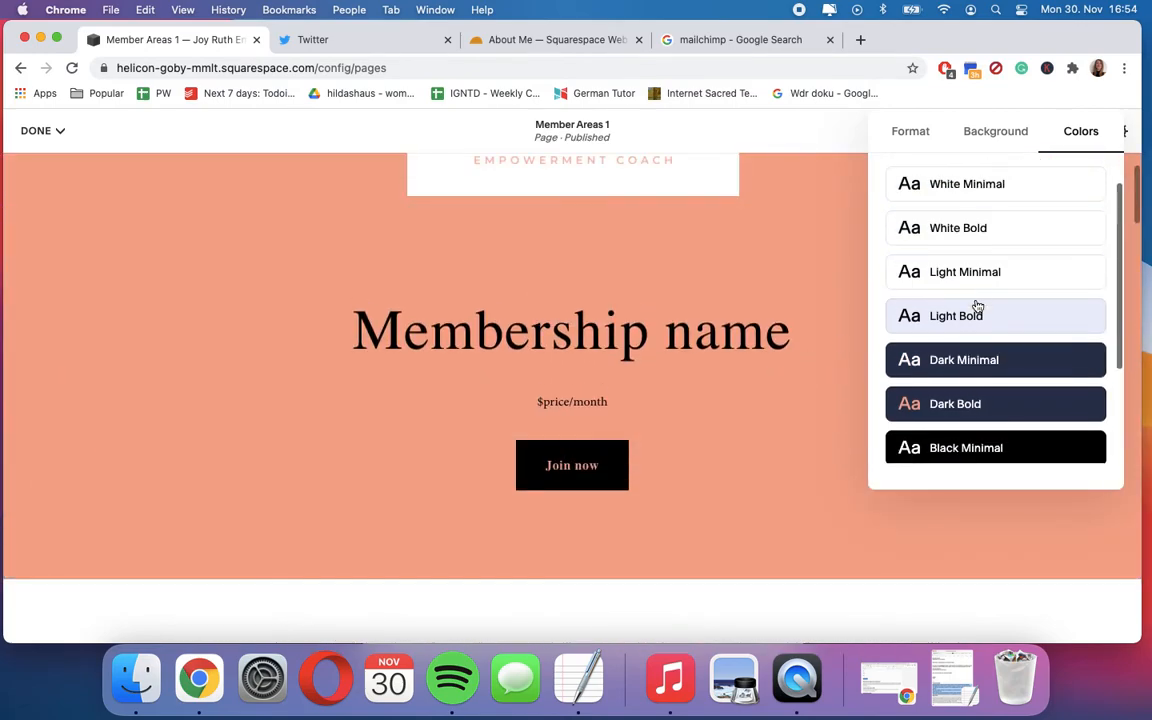
pyautogui.click(990, 292)
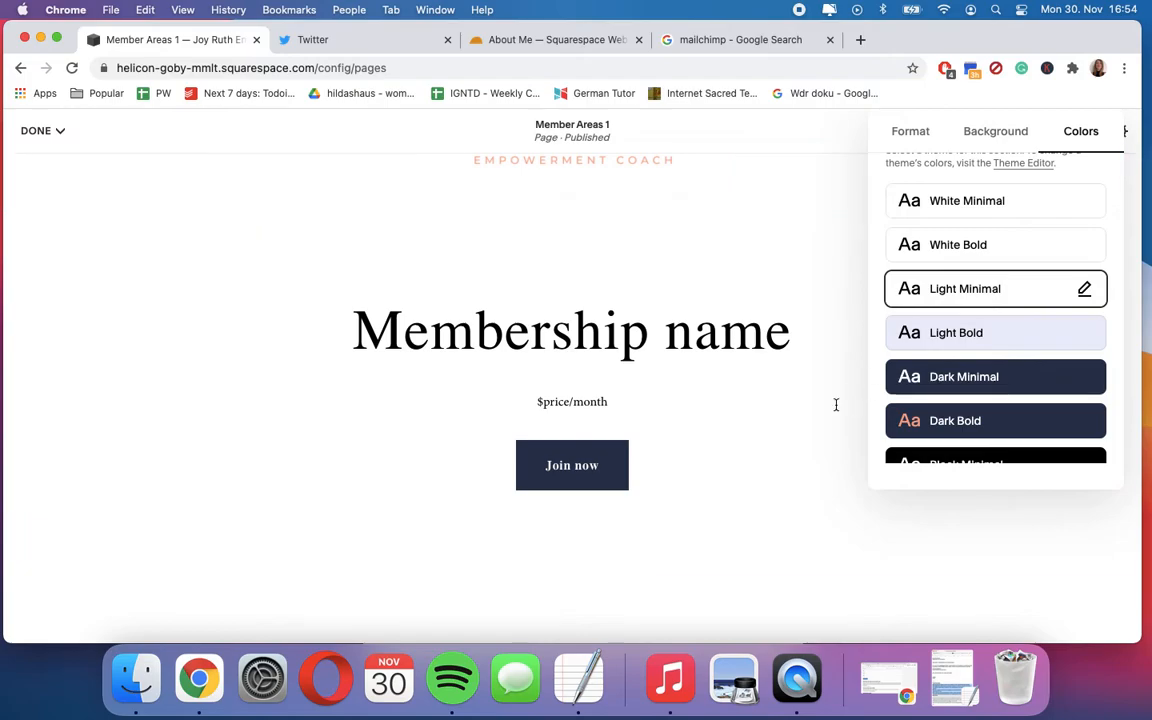
pyautogui.scroll(2, 840, 420)
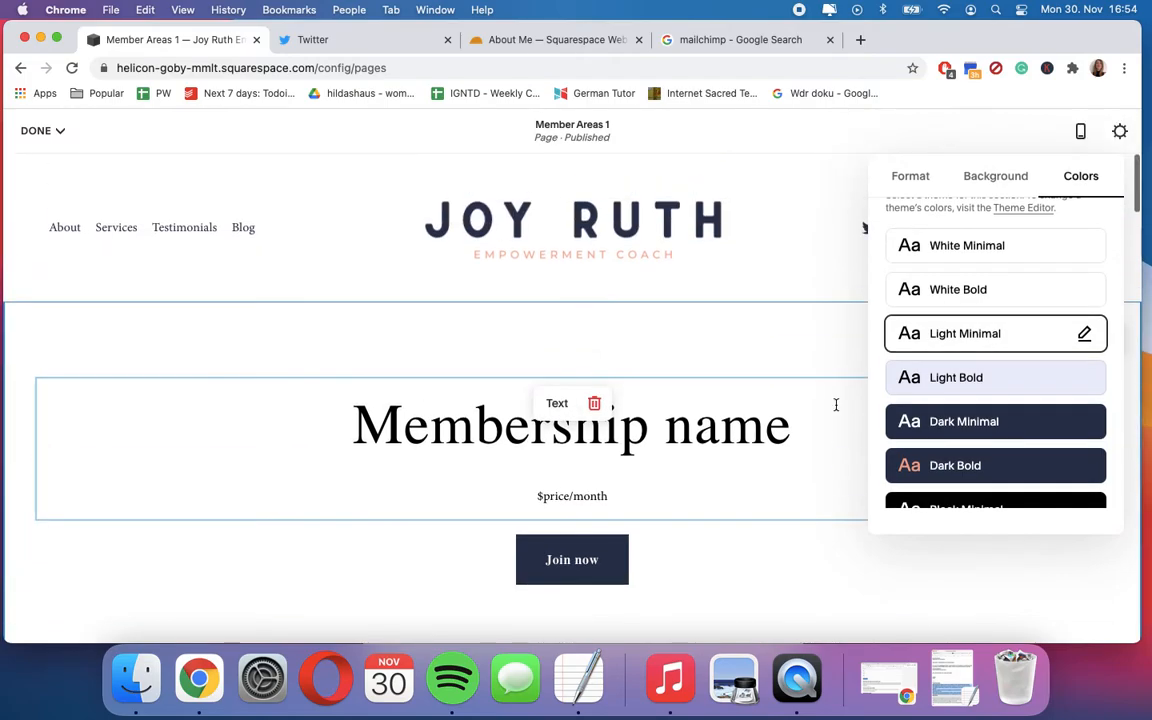
pyautogui.click(910, 182)
pyautogui.click(746, 378)
# - Add a Spacer block between the price text and the Join now button
pyautogui.scroll(-3, 679, 470)
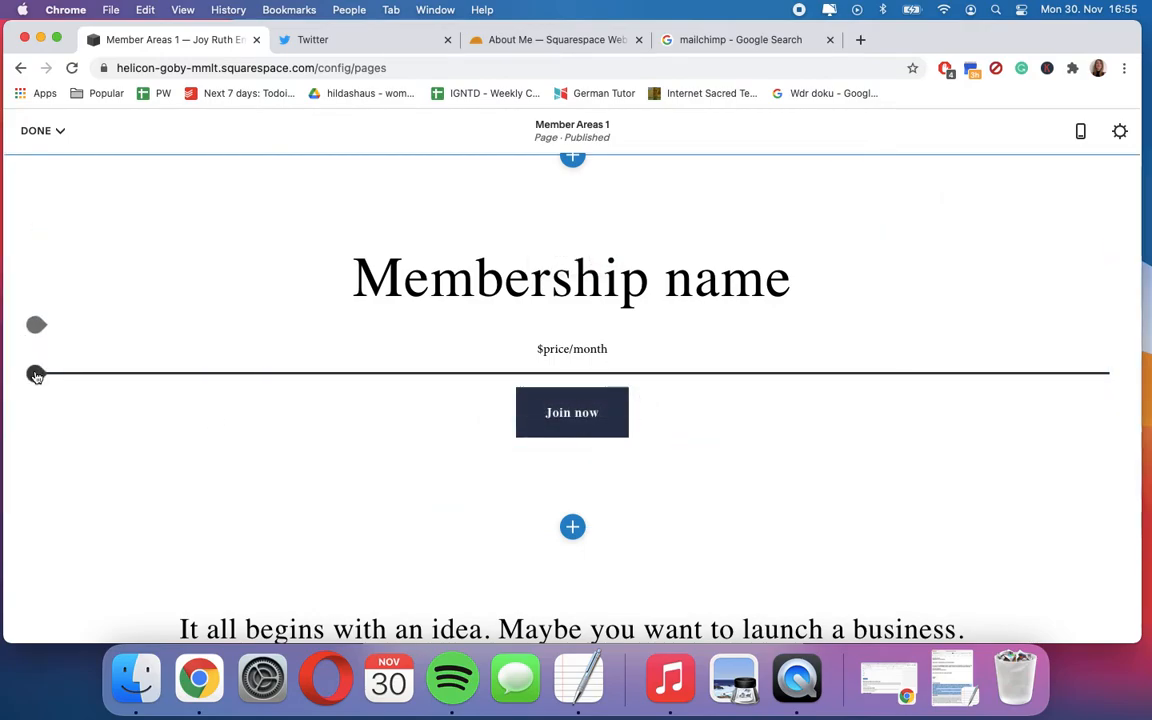
pyautogui.click(36, 373)
pyautogui.click(84, 310)
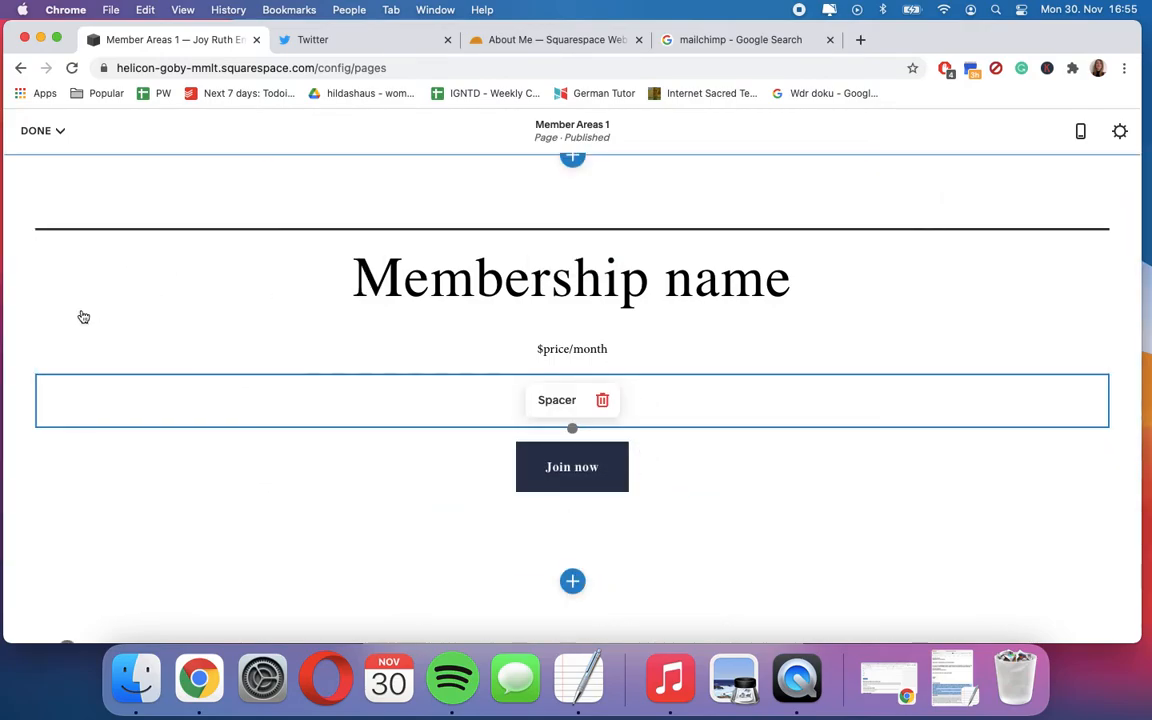
# - Open the content block choices next to the Join now button, dismiss them, and save the page's changes
pyautogui.scroll(-1, 390, 460)
pyautogui.scroll(-2, 371, 484)
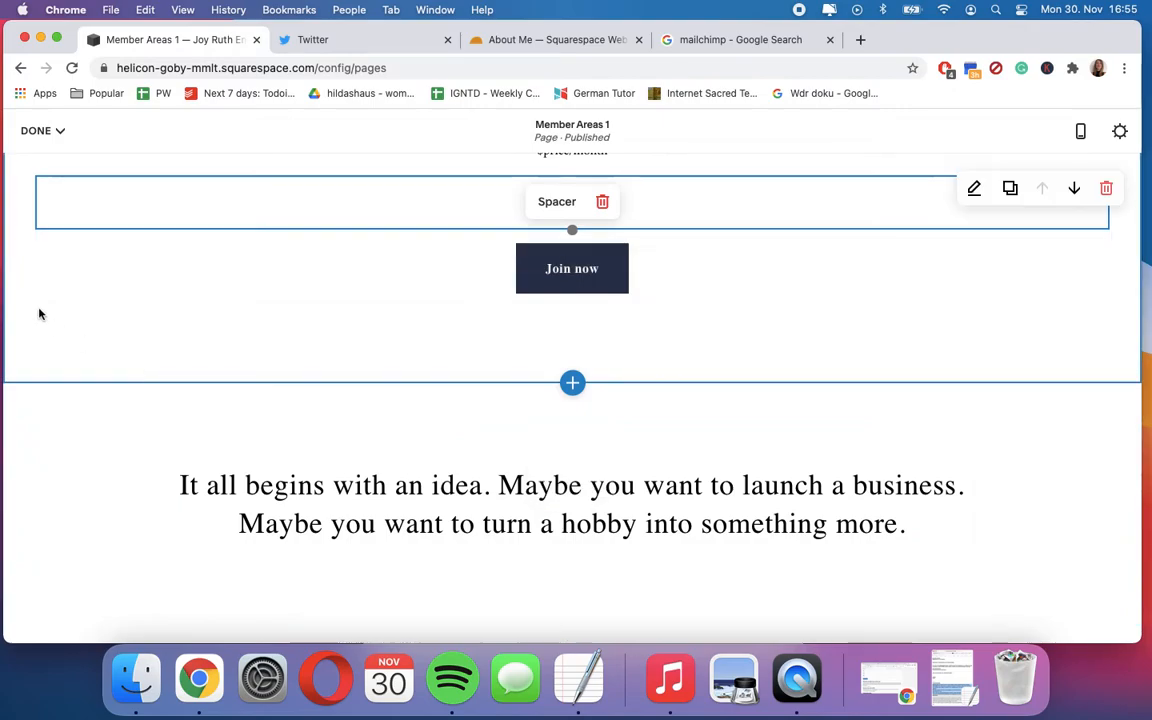
pyautogui.click(88, 264)
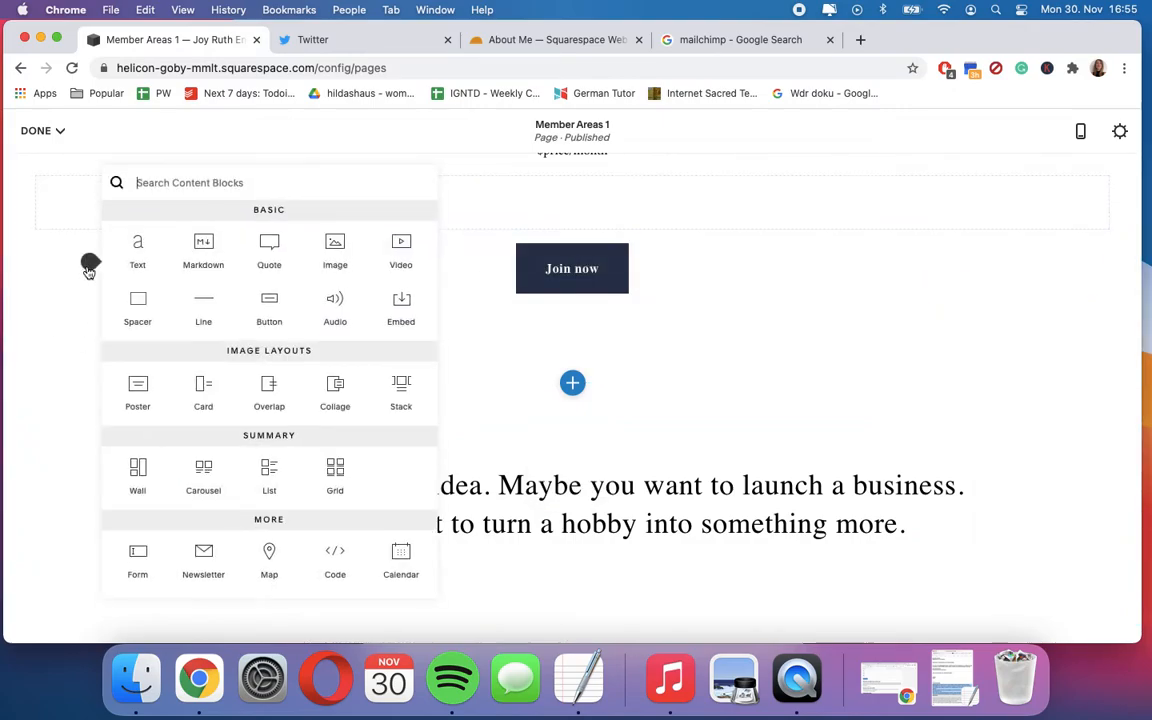
pyautogui.click(52, 151)
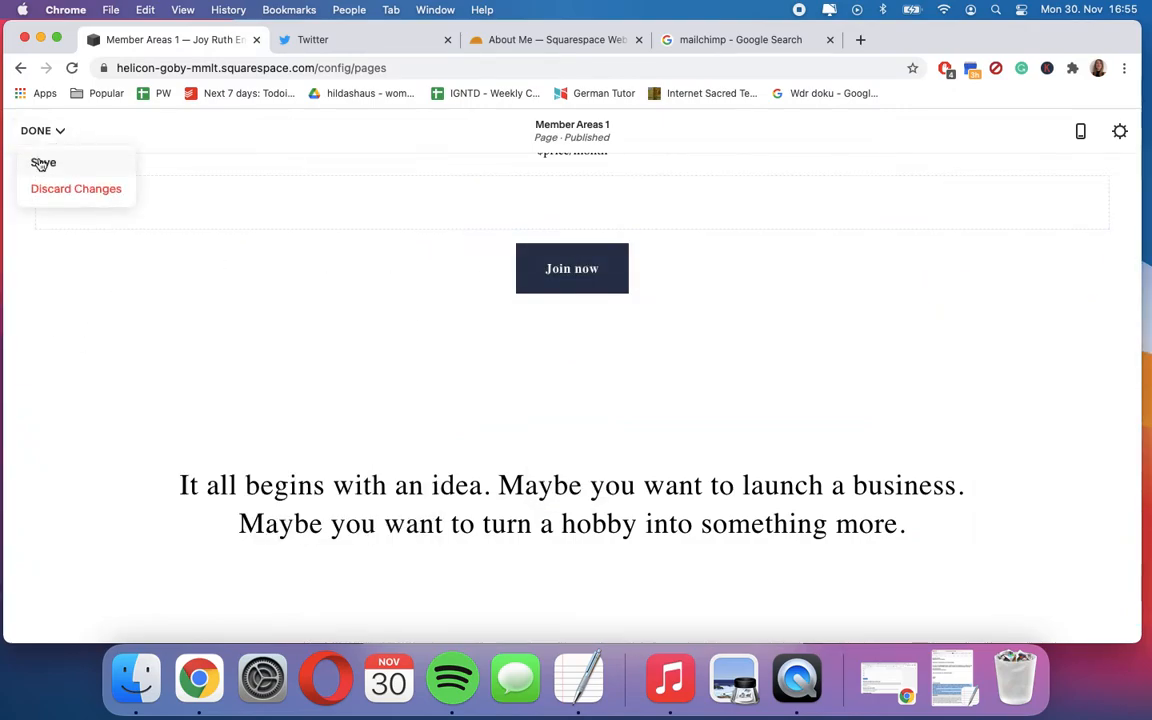
pyautogui.click(41, 161)
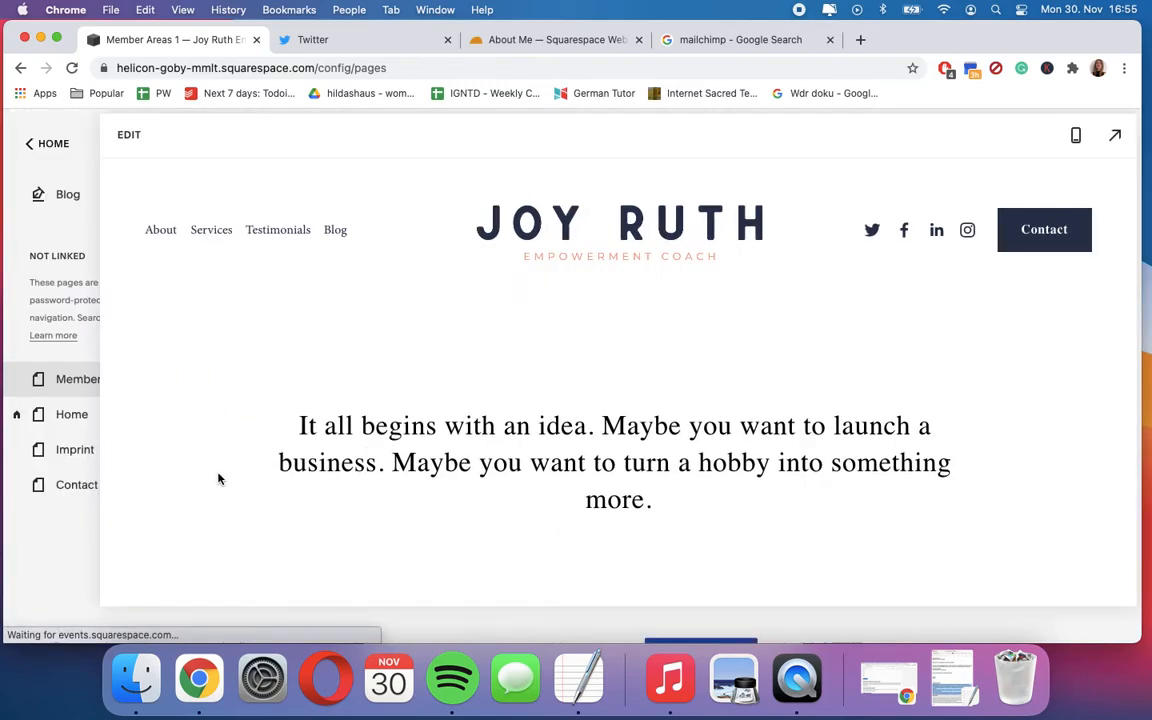
# - Delete the Member Areas 1 page from the Not Linked pages and confirm the deletion
pyautogui.click(57, 372)
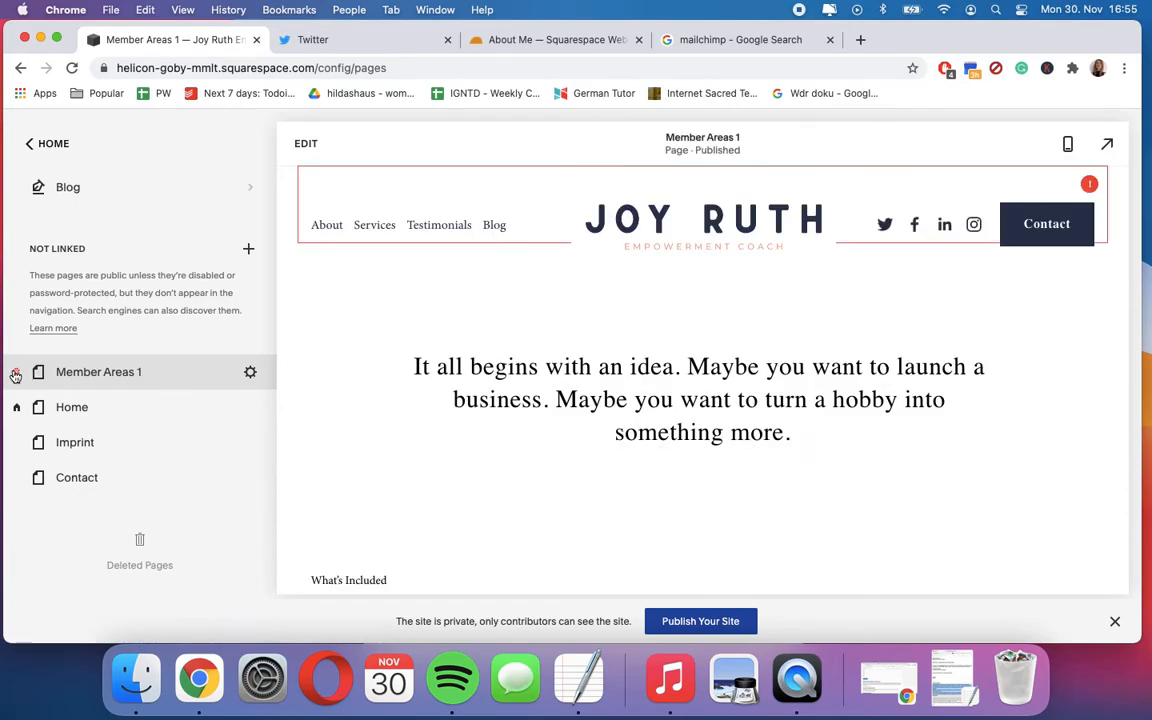
pyautogui.click(15, 374)
pyautogui.click(670, 426)
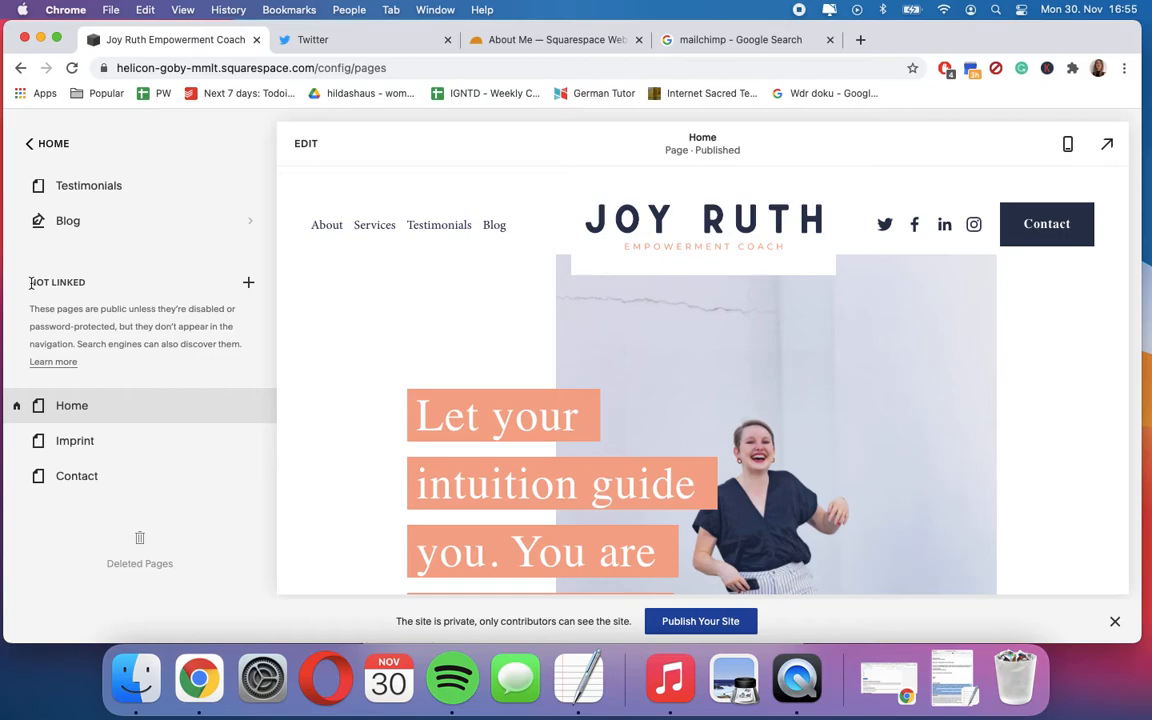
# - Review the page and collection types offered for adding under Not Linked without adding one
pyautogui.scroll(-3, 534, 466)
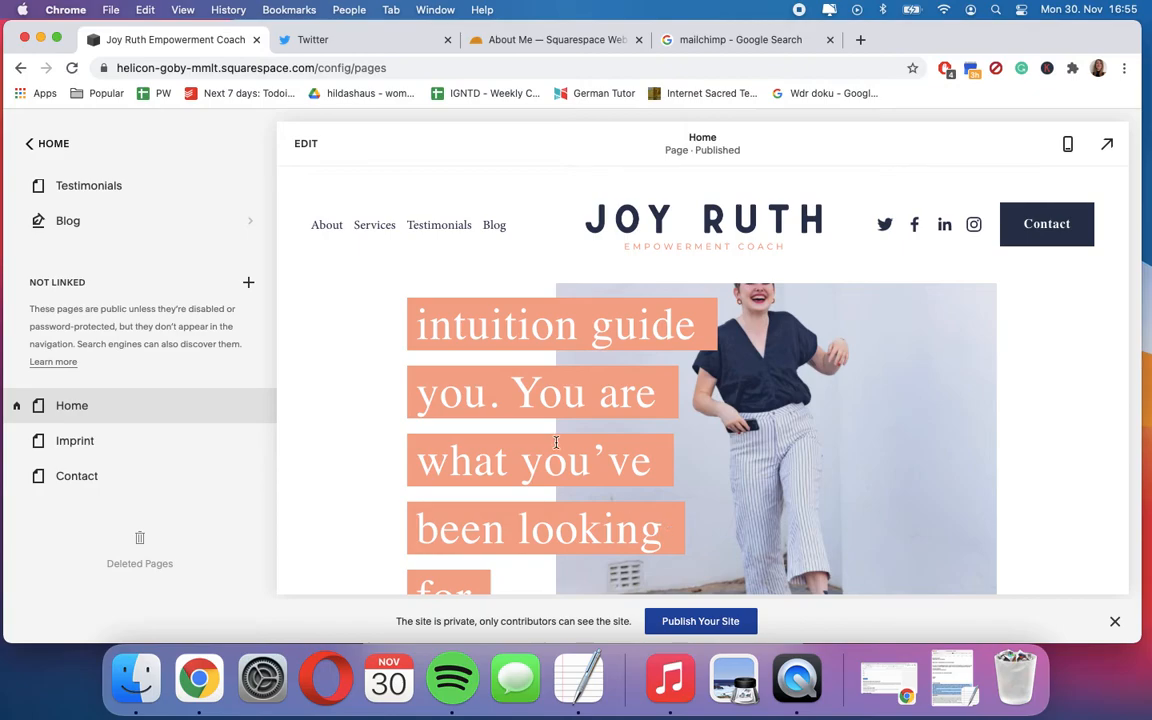
pyautogui.click(249, 284)
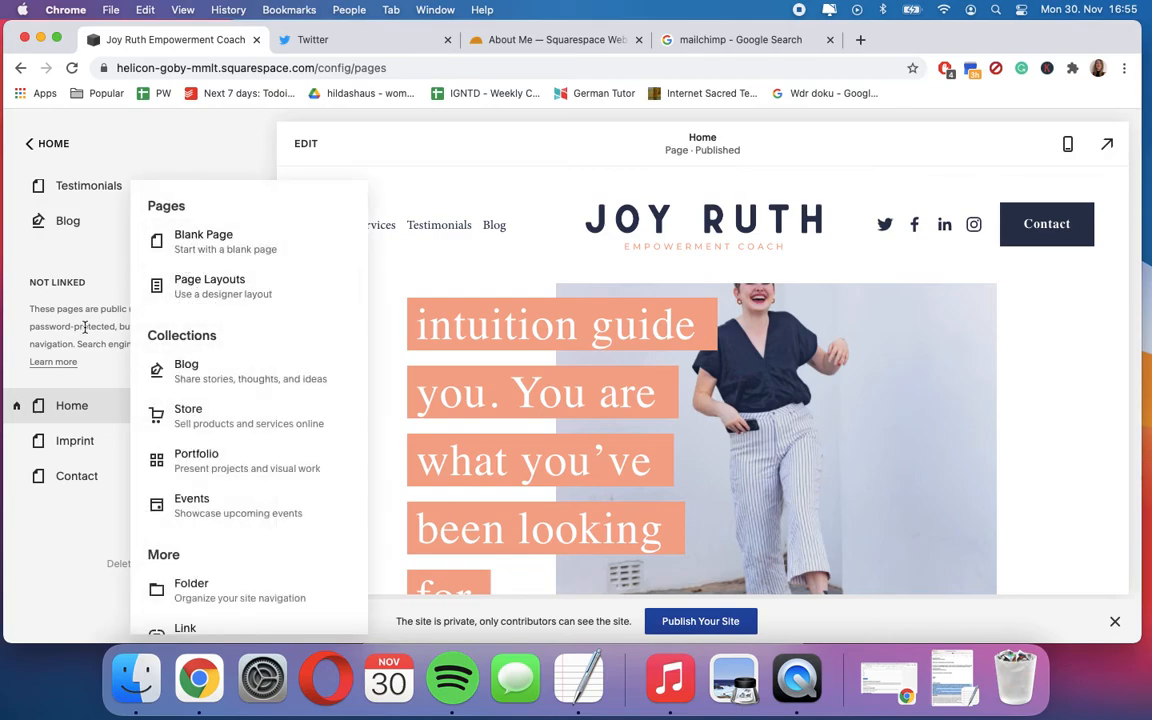
pyautogui.click(76, 294)
# - Look through the Home page preview from its opening banner to the credentials section
pyautogui.scroll(3, 455, 467)
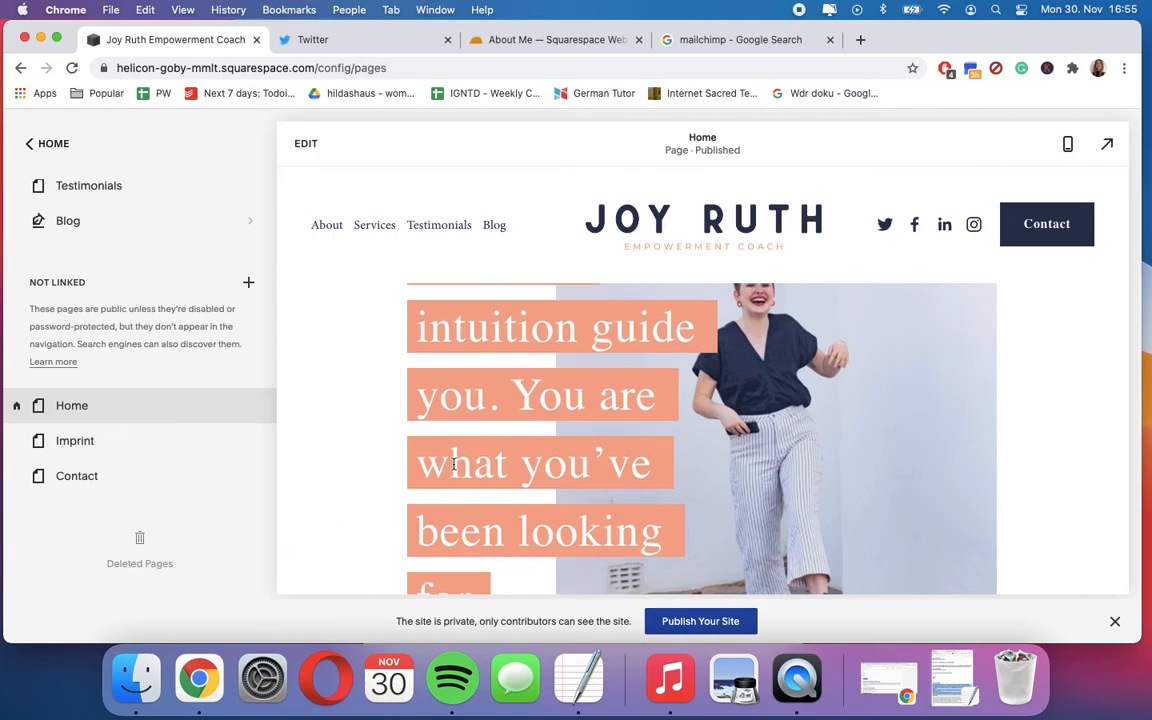
pyautogui.scroll(-3, 455, 468)
pyautogui.scroll(-10, 453, 468)
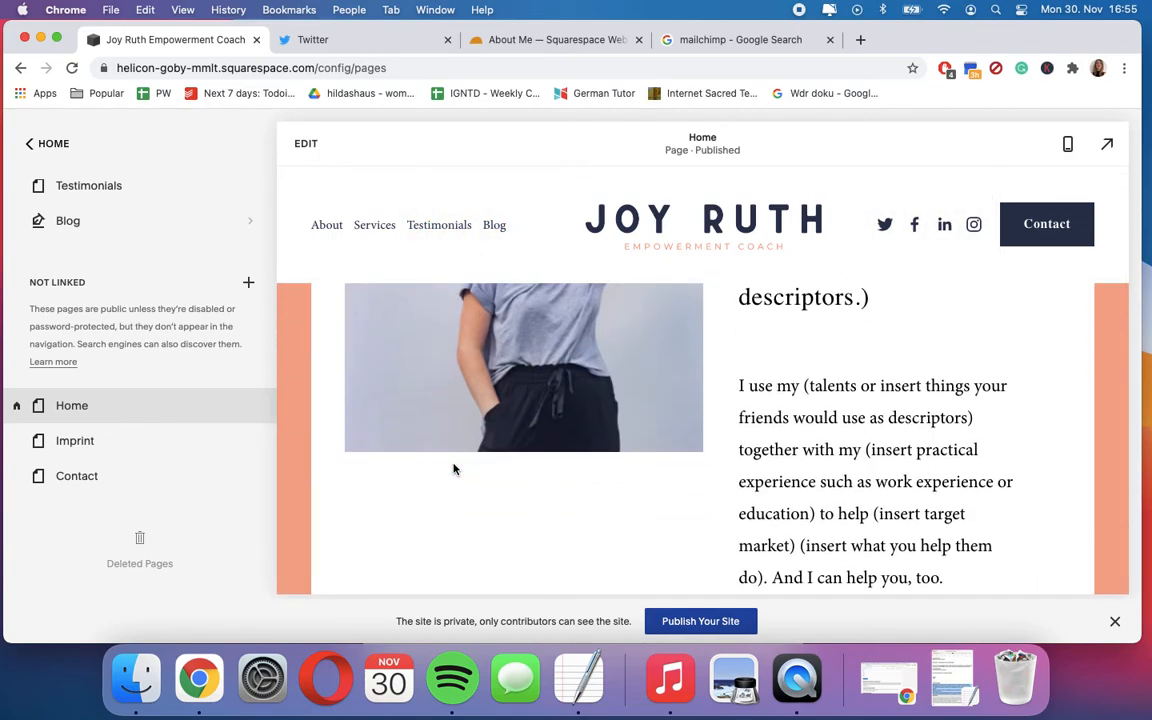
pyautogui.scroll(-3, 453, 468)
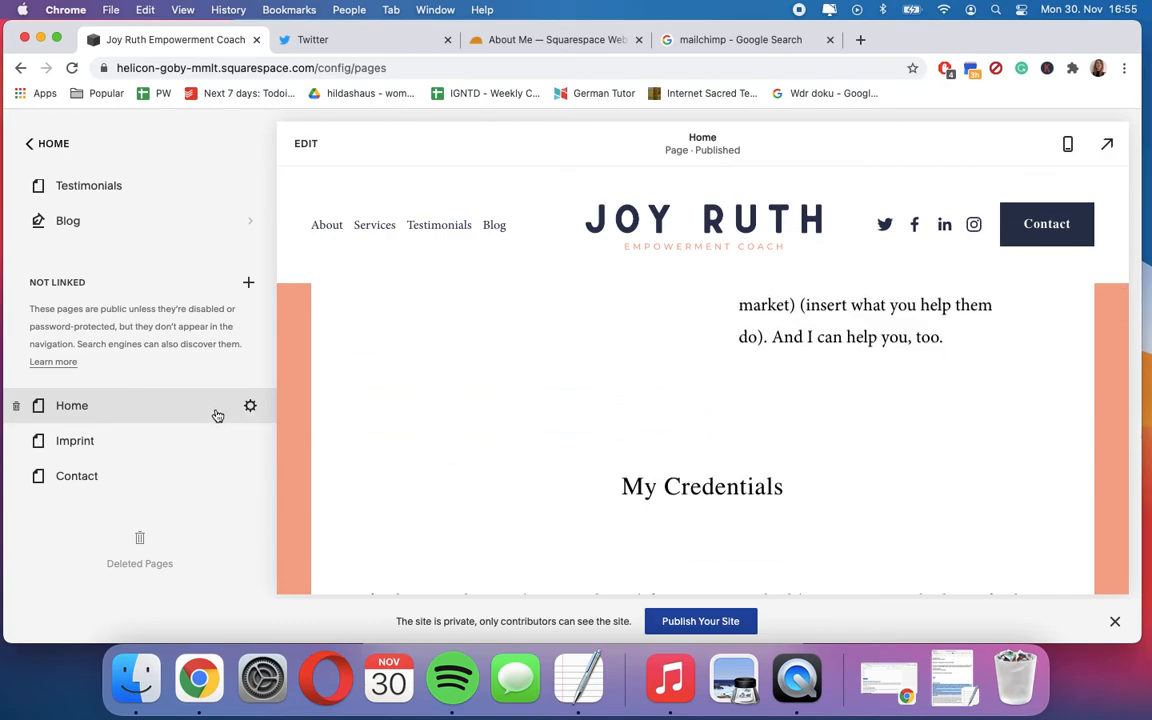
pyautogui.scroll(5, 340, 393)
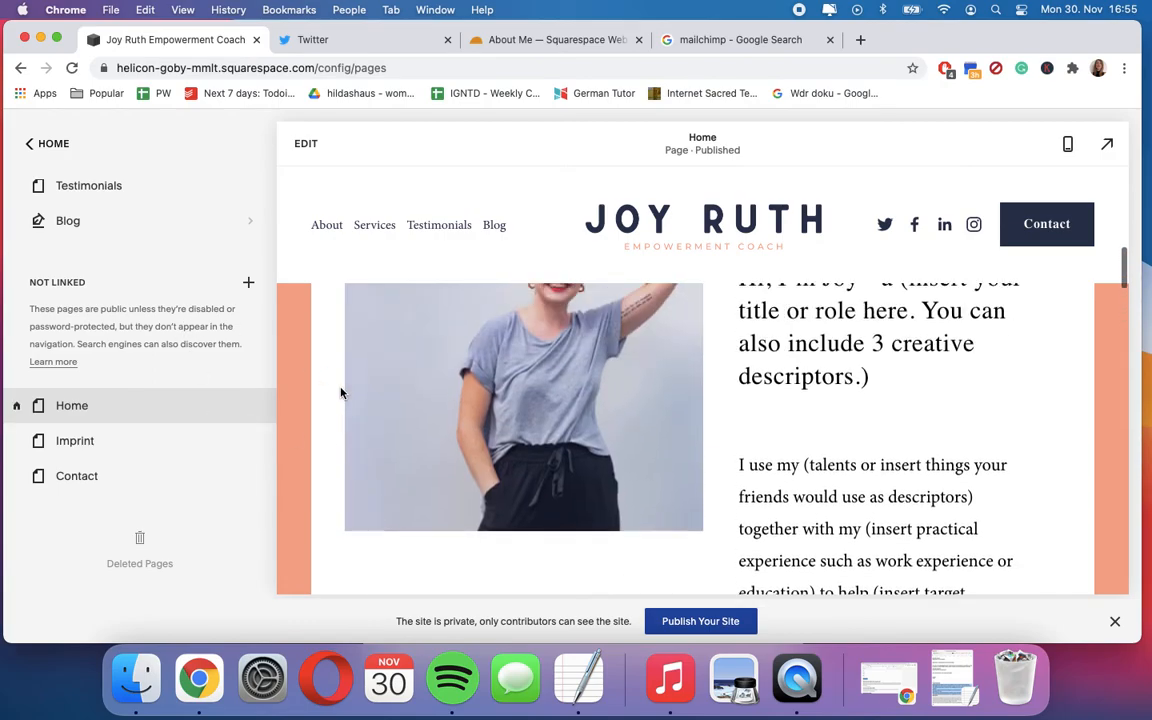
pyautogui.scroll(3, 340, 393)
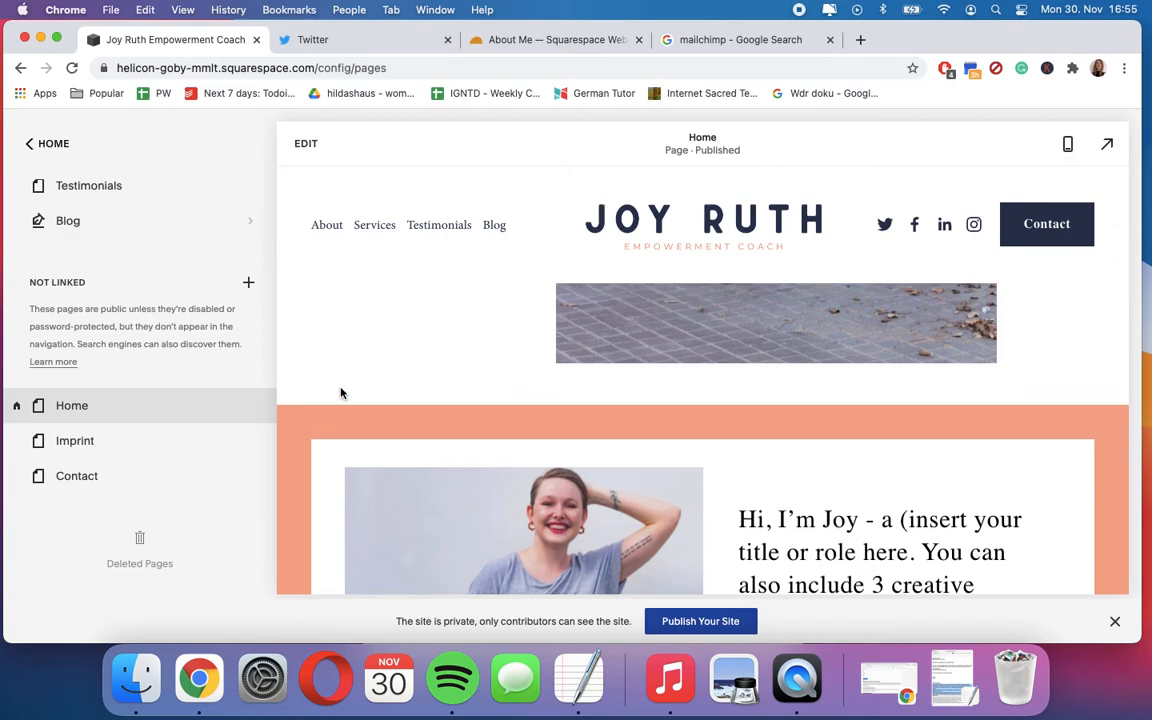